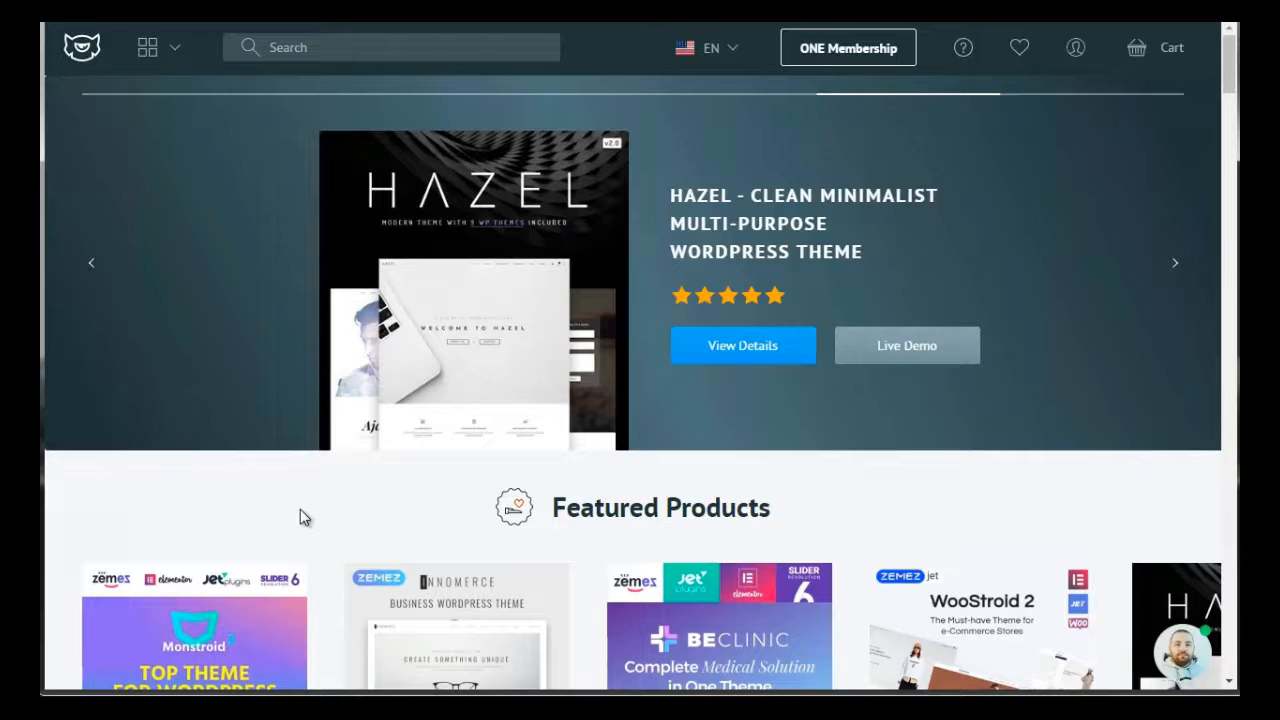
Open the WooCommerce themes category of the WordPress store and browse the listed themes
click(162, 60)
mouse_move(310, 108)
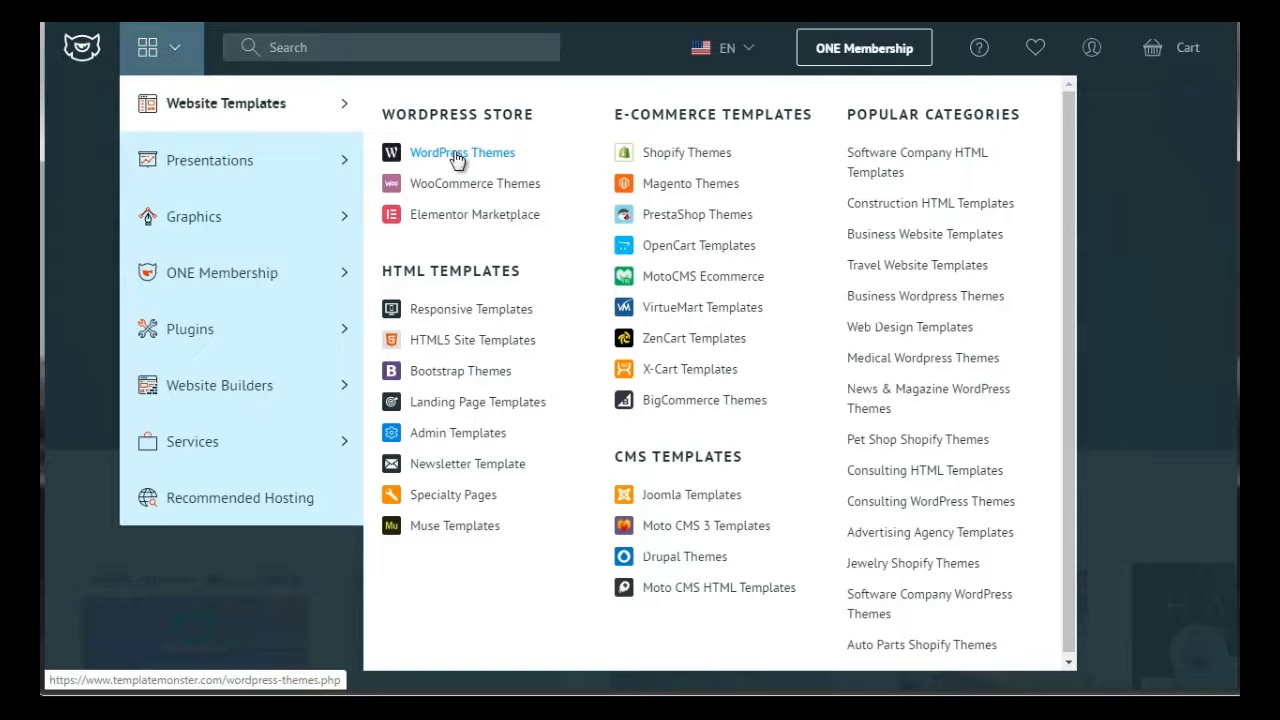
click(460, 186)
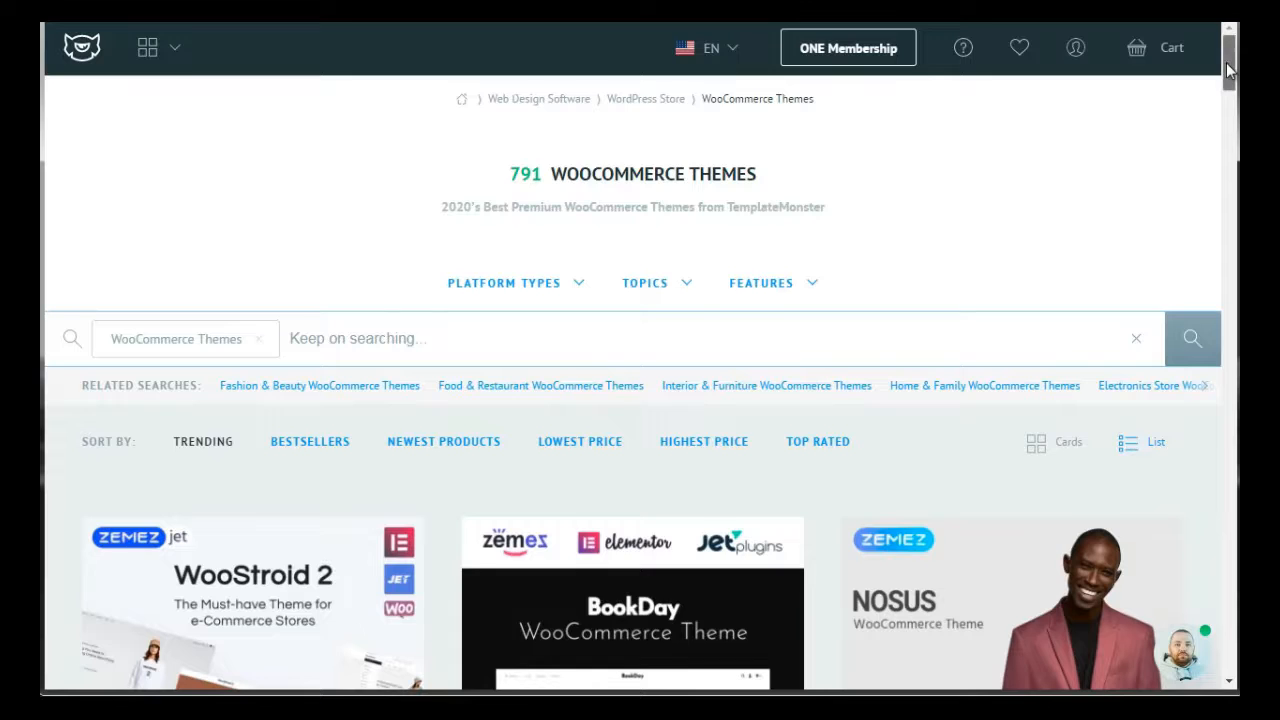
drag(1228, 68, 1231, 98)
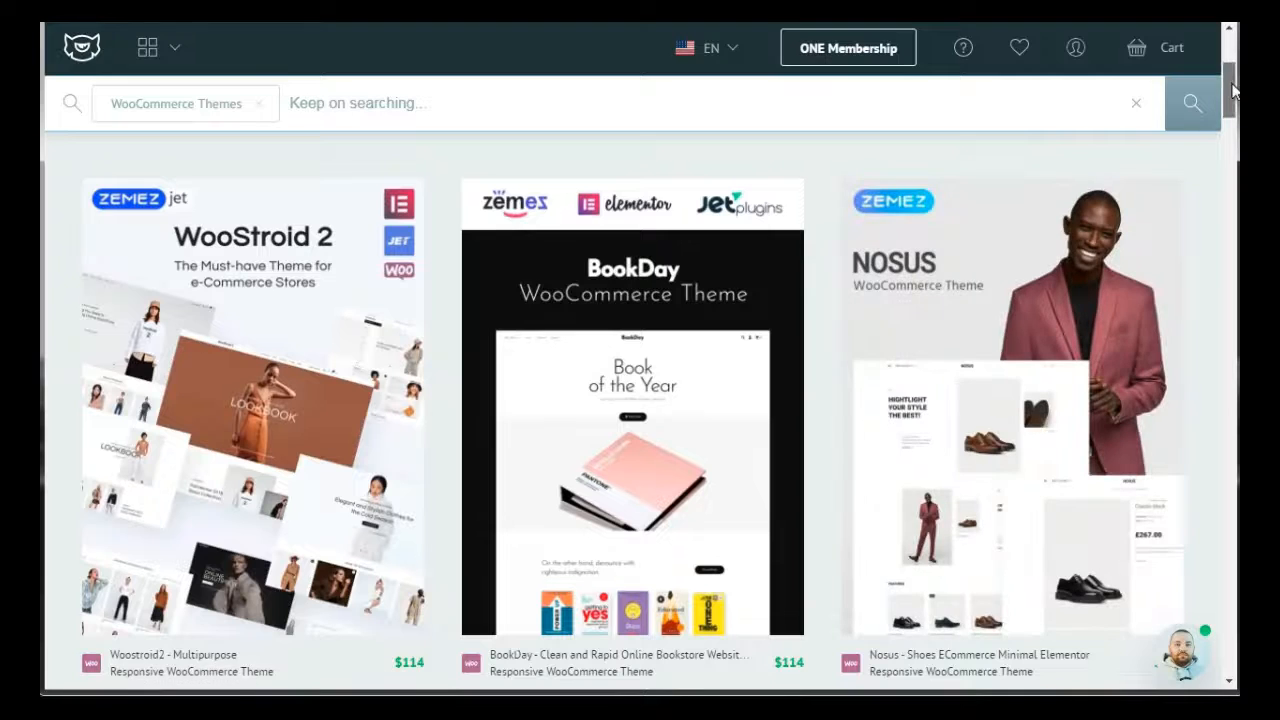
drag(1232, 85, 1232, 142)
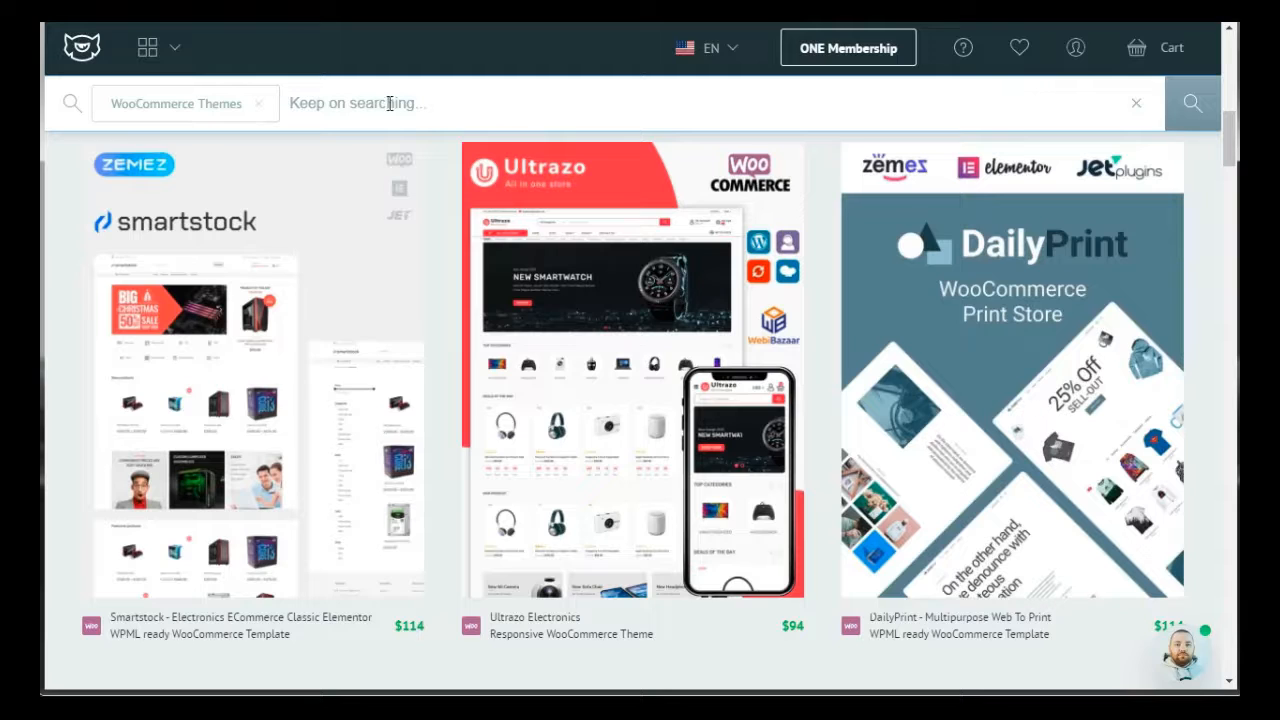
Narrow the WooCommerce themes with a search for "books"
click(387, 101)
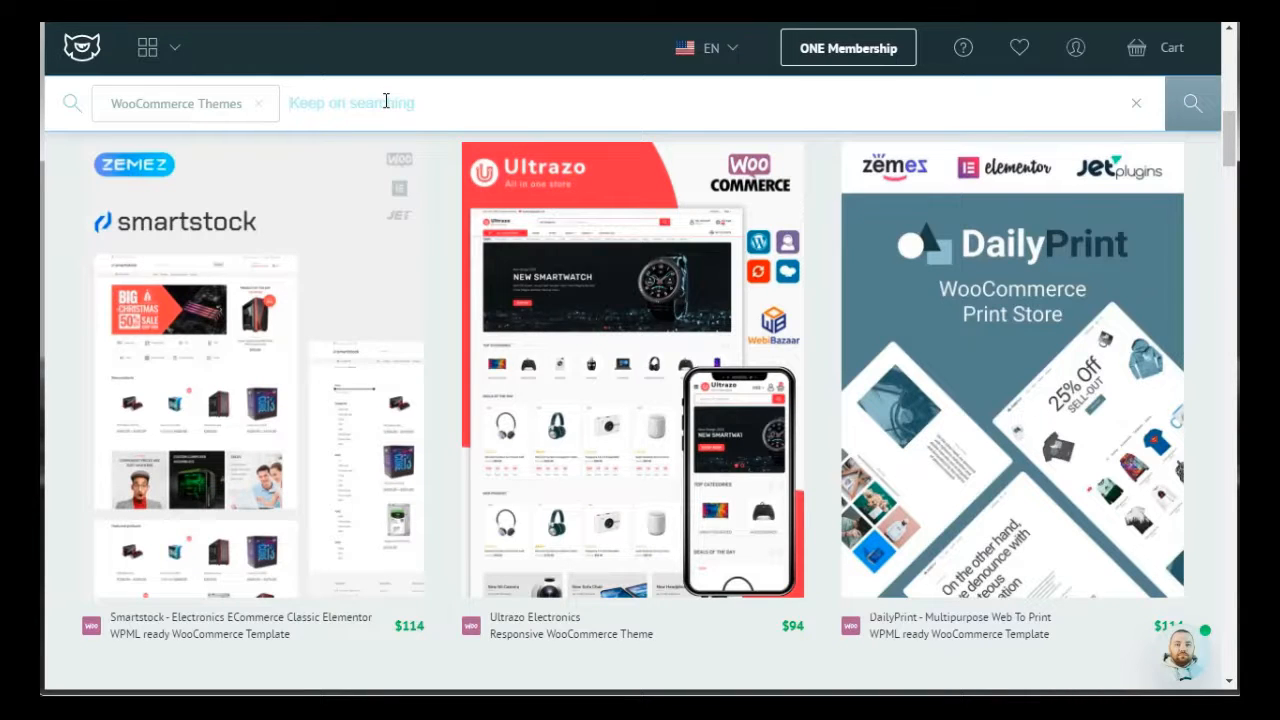
text(books)
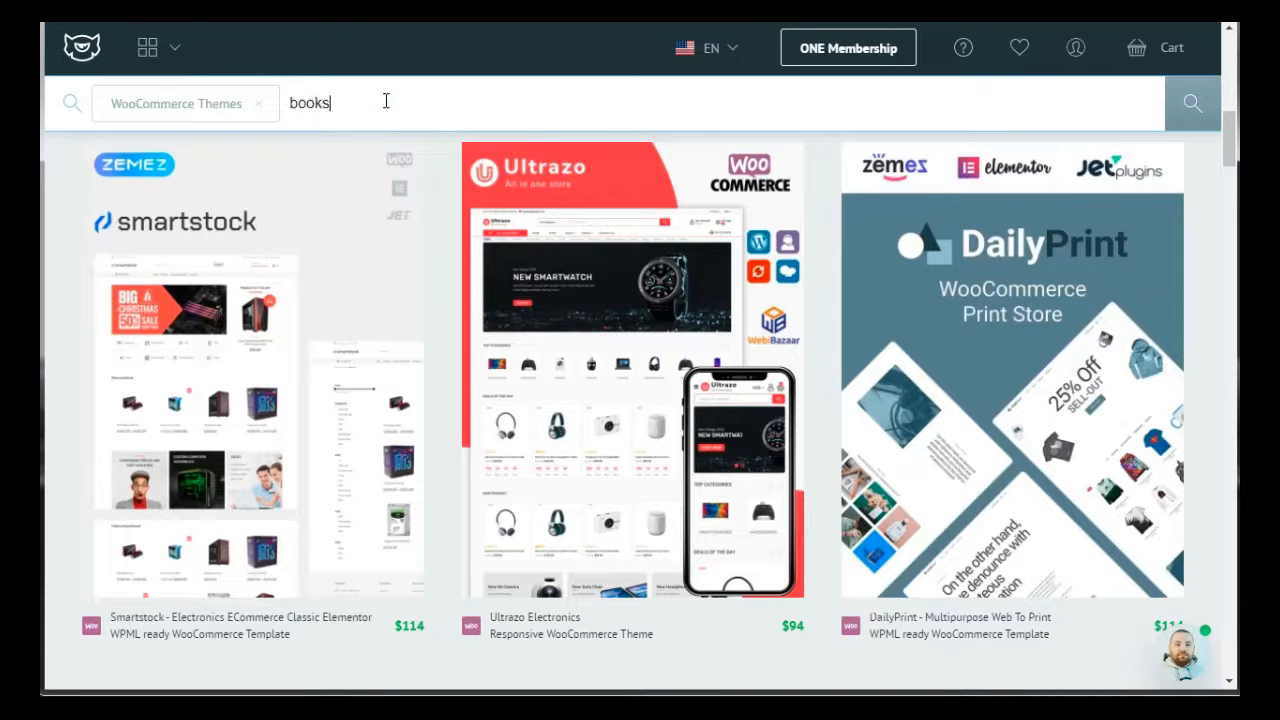
key(Return)
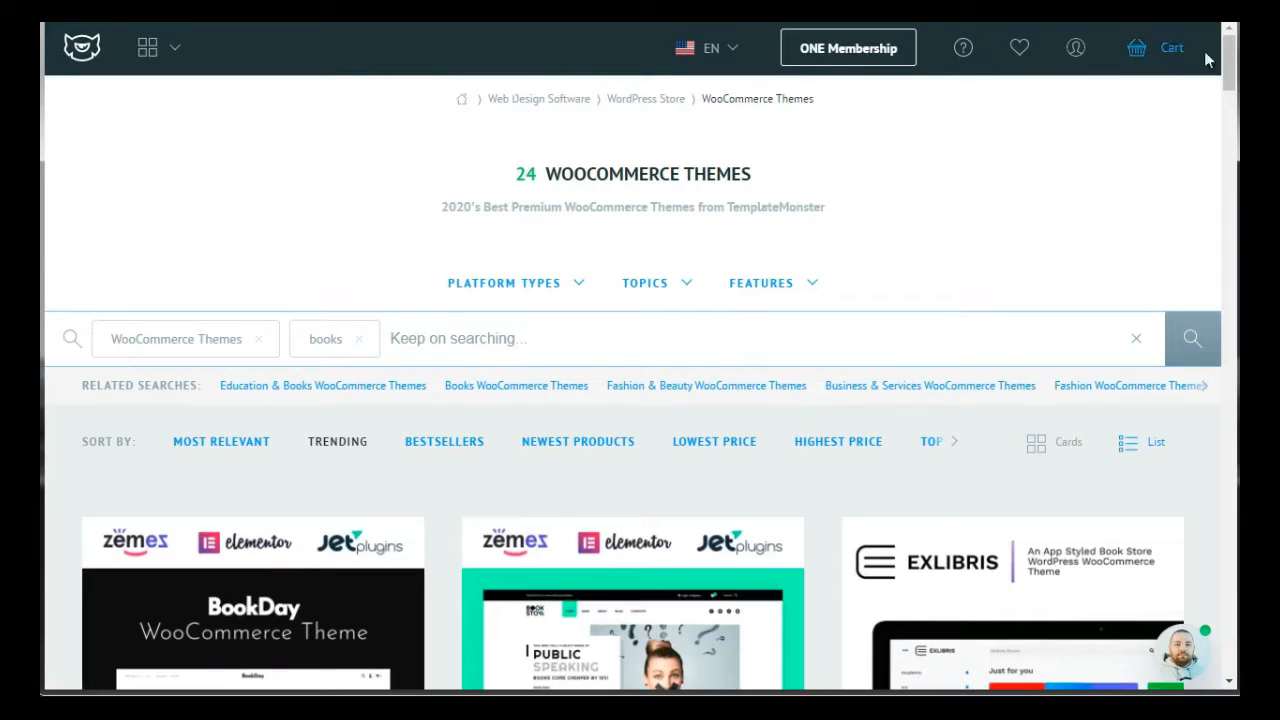
Browse the book theme results and open the details page of the Booksell books and stationery theme
drag(1225, 62, 1228, 102)
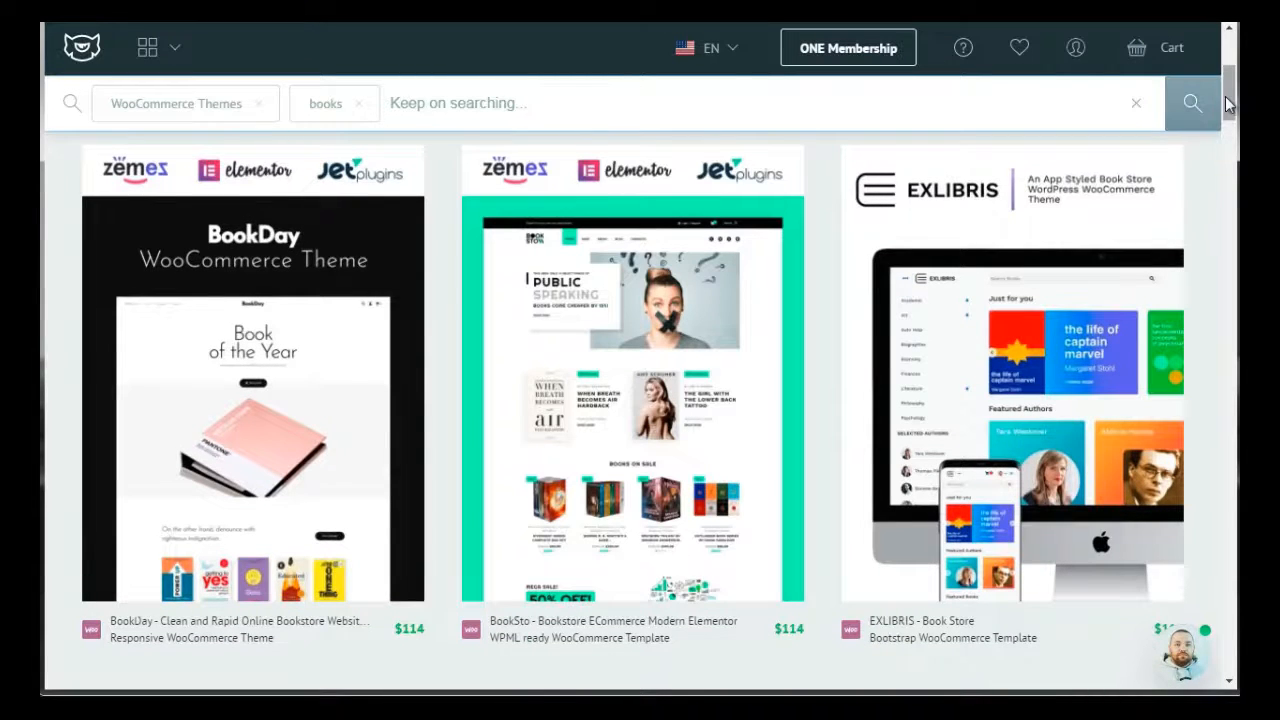
drag(1227, 105, 1230, 197)
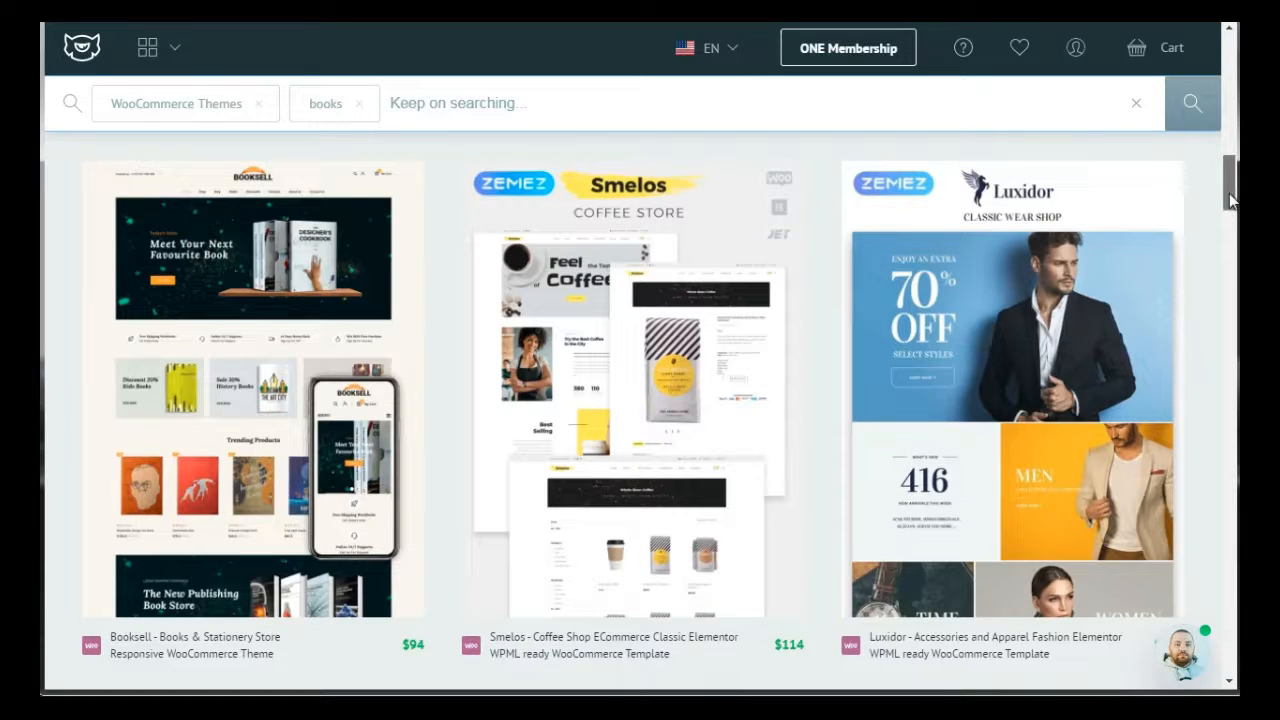
drag(1230, 200, 1230, 232)
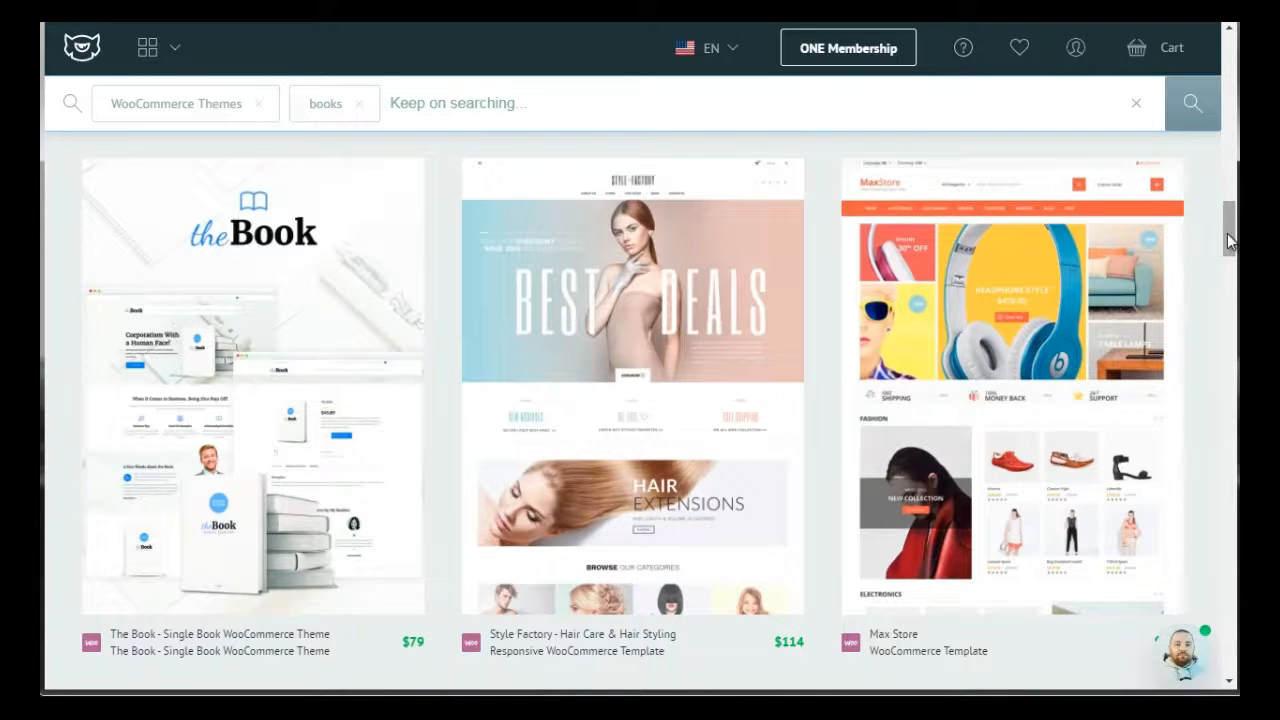
drag(1229, 240, 1230, 172)
mouse_move(329, 257)
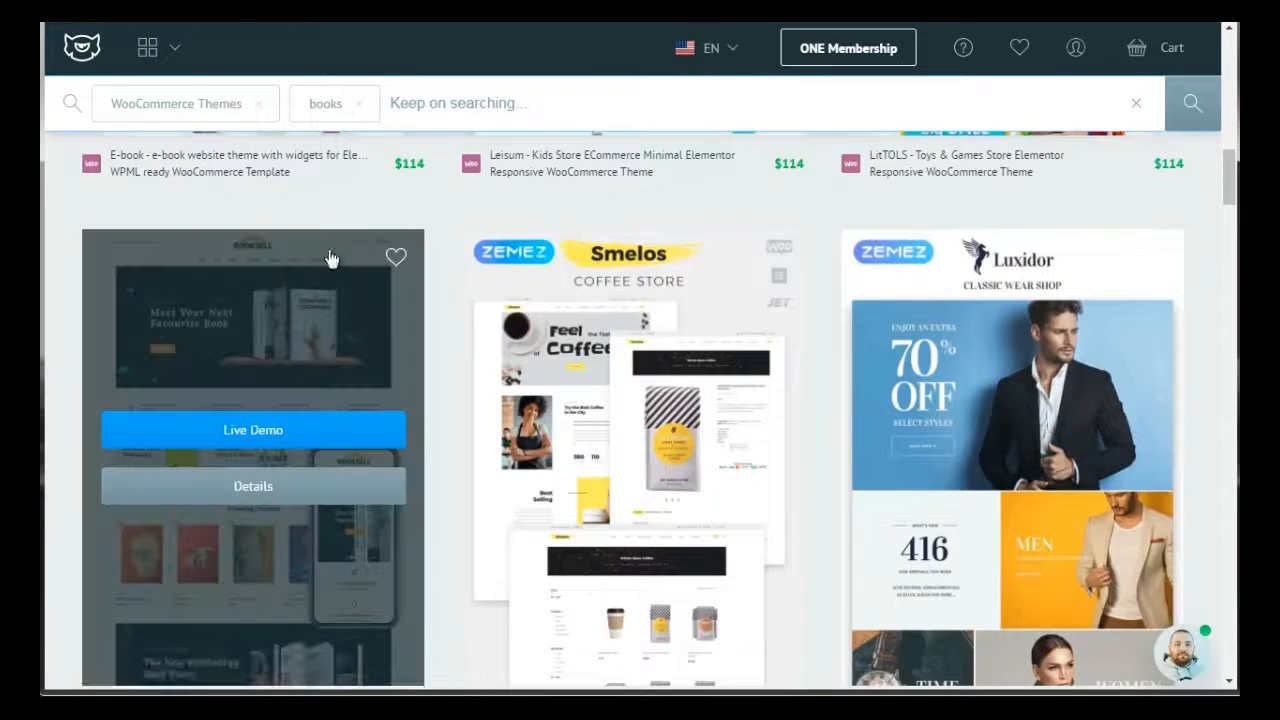
click(265, 489)
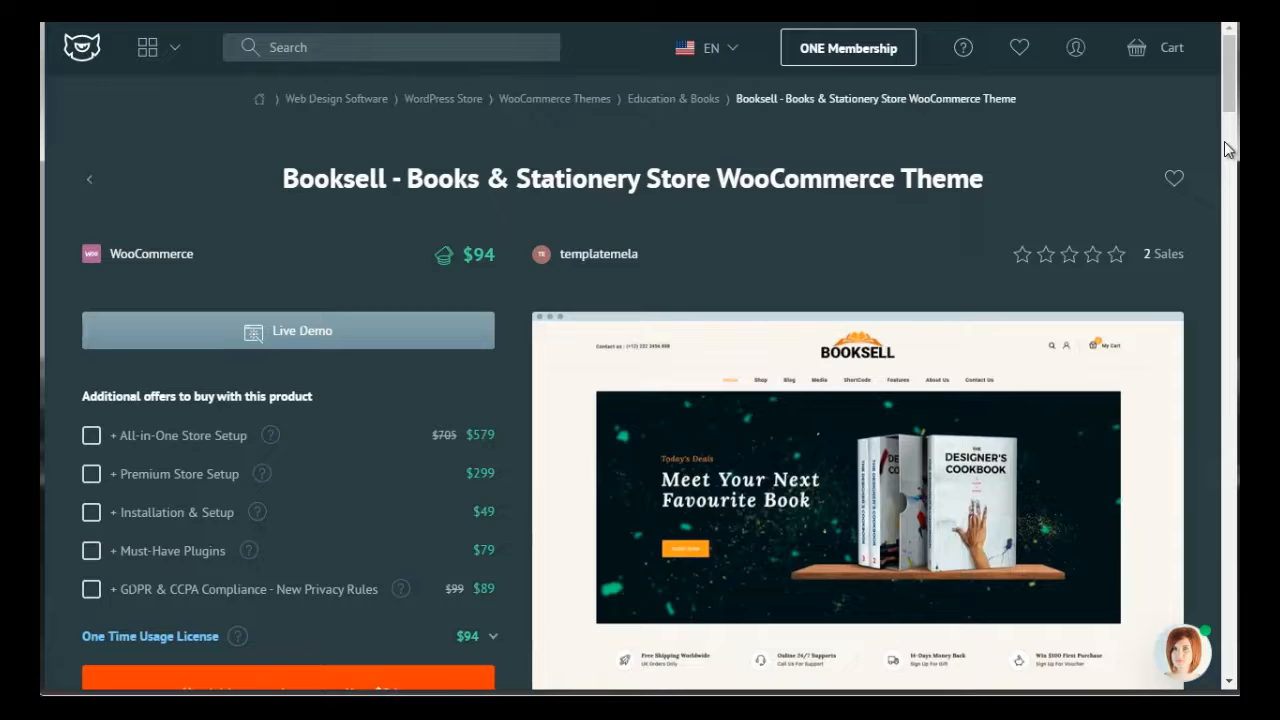
Examine the Booksell product page, including its purchase offers, description, compatibility, reviews and comments
scroll(1228, 112, down, 2)
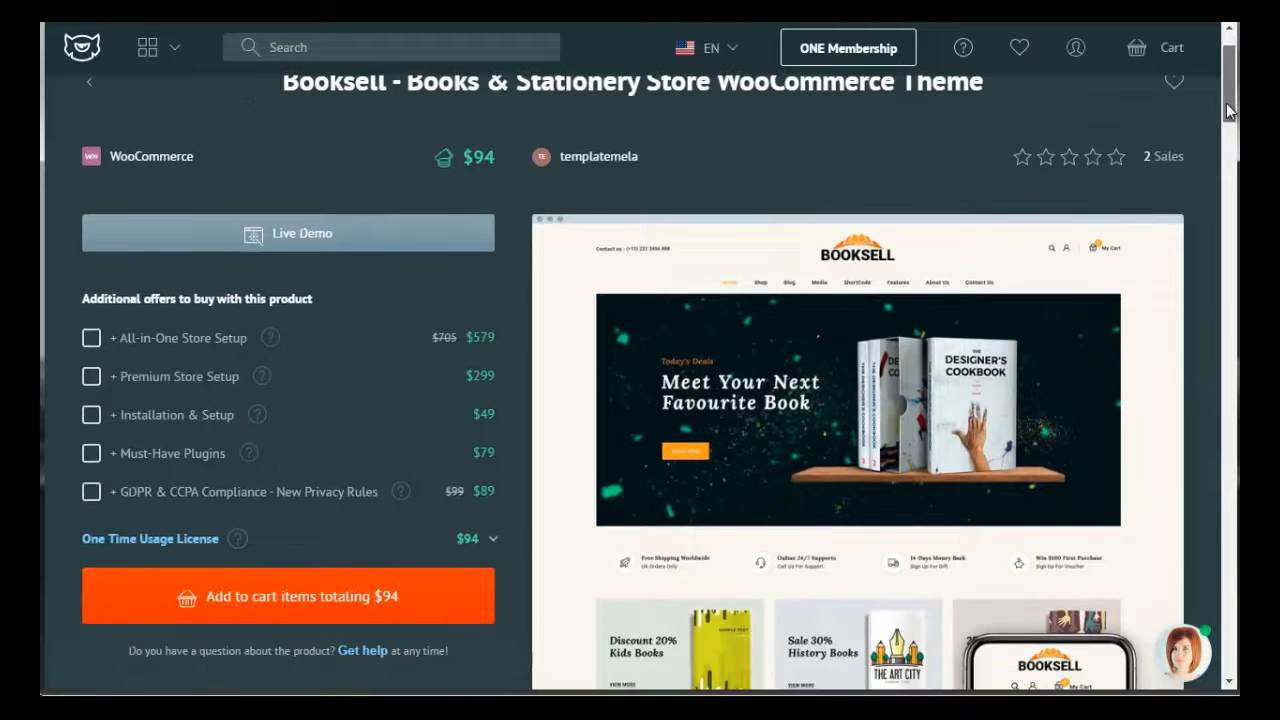
drag(1227, 104, 1227, 107)
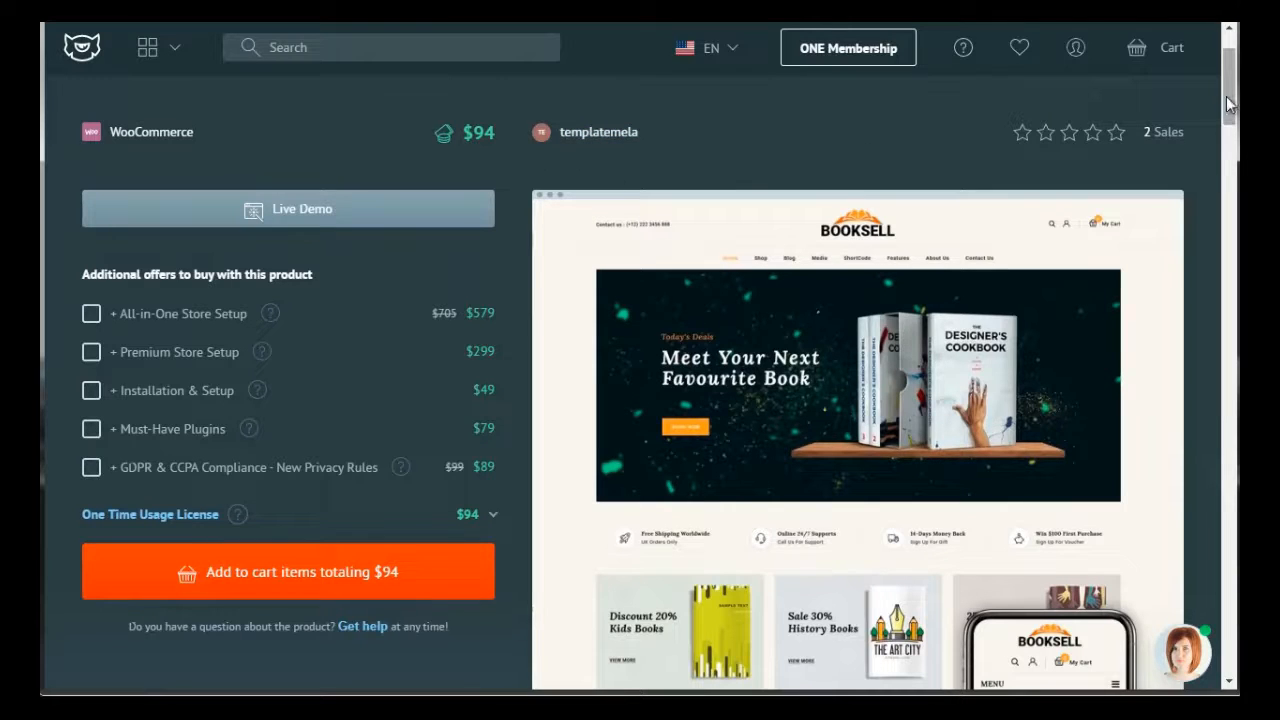
drag(1226, 96, 1233, 230)
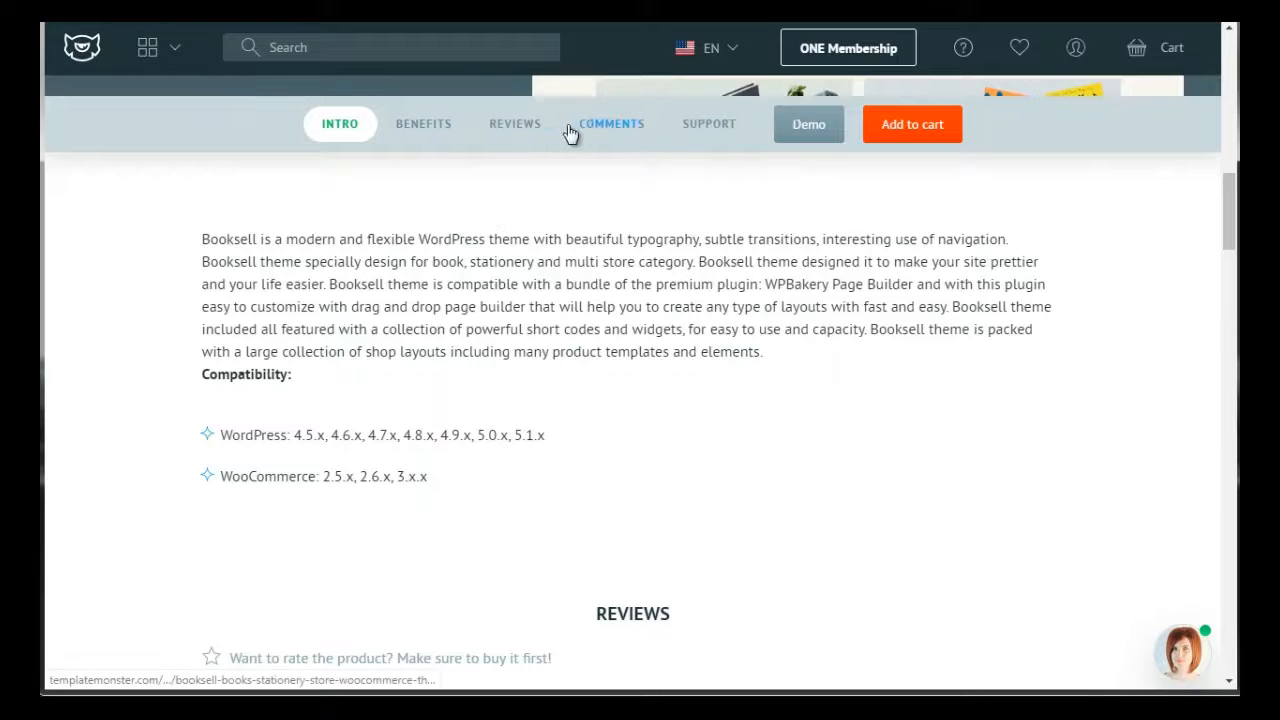
click(514, 123)
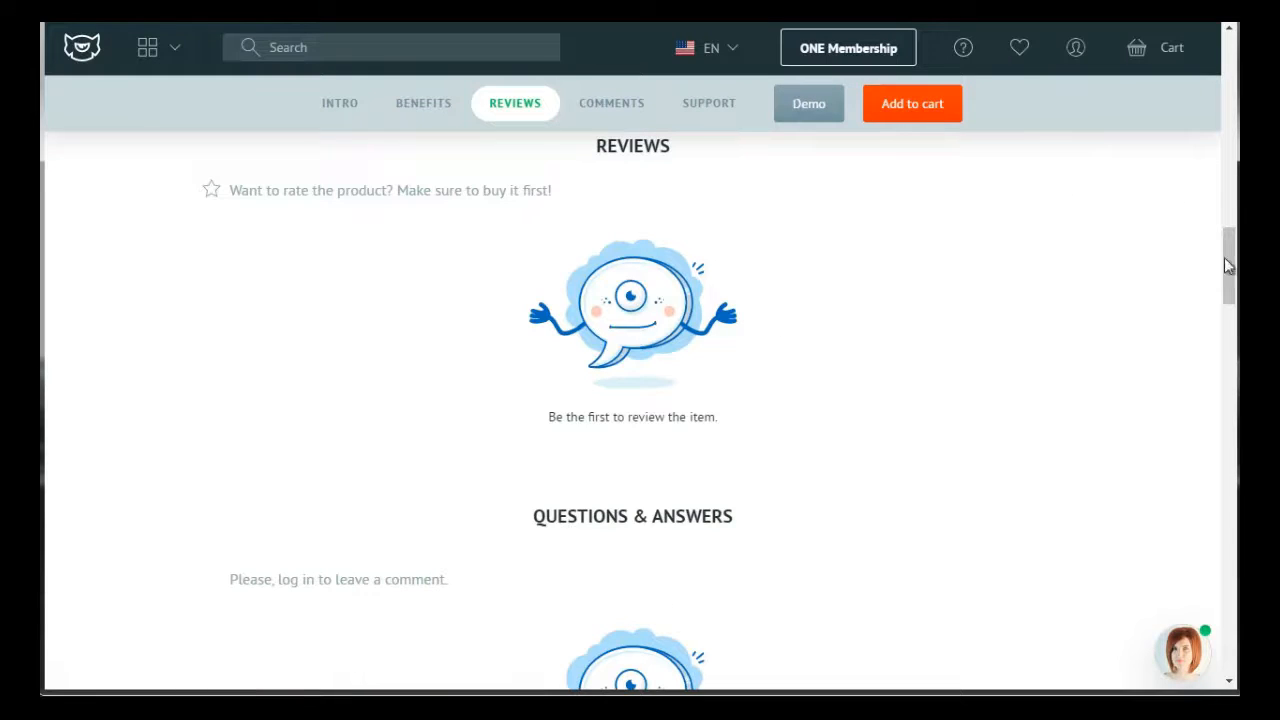
drag(1228, 265, 1236, 213)
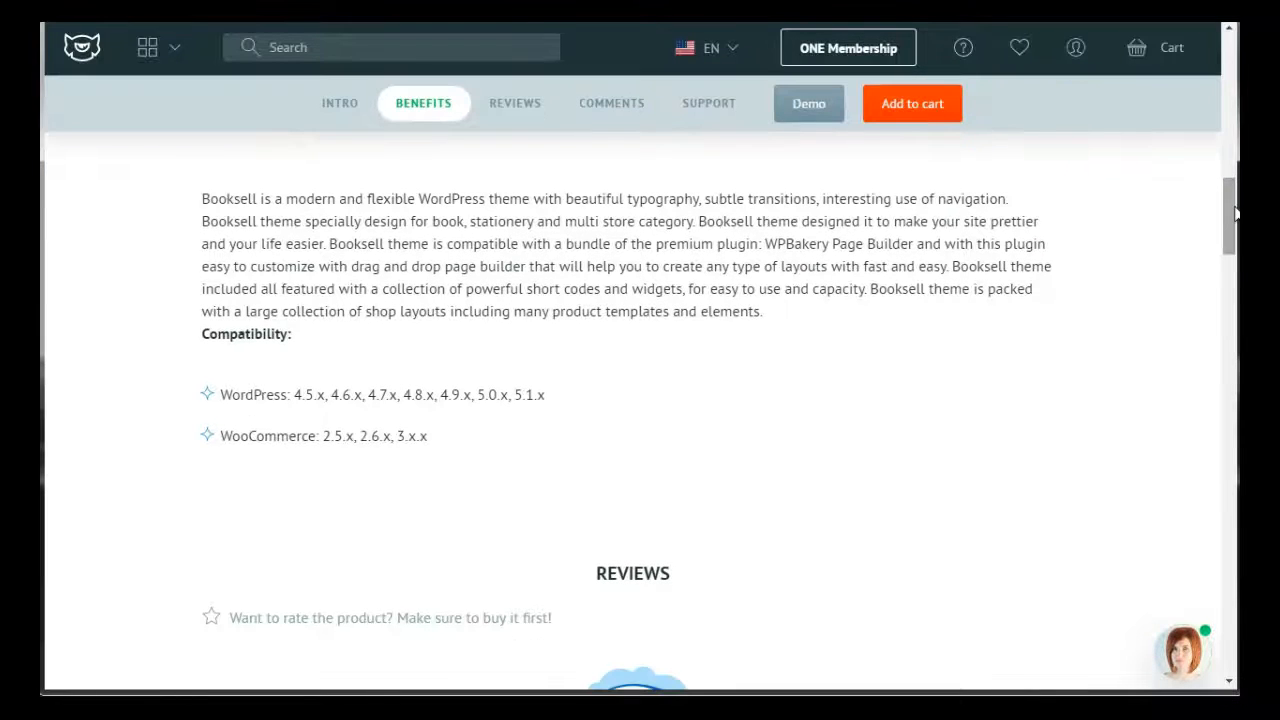
click(611, 103)
drag(1229, 316, 1229, 308)
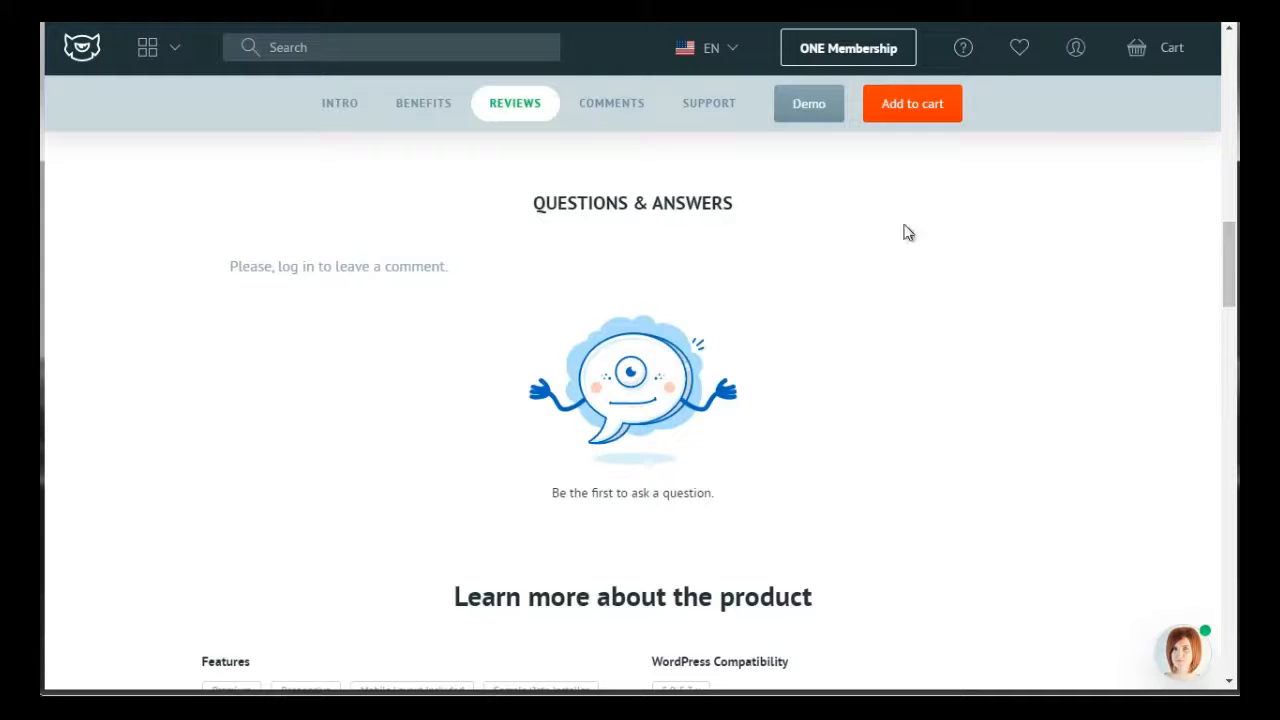
drag(1235, 277, 1231, 240)
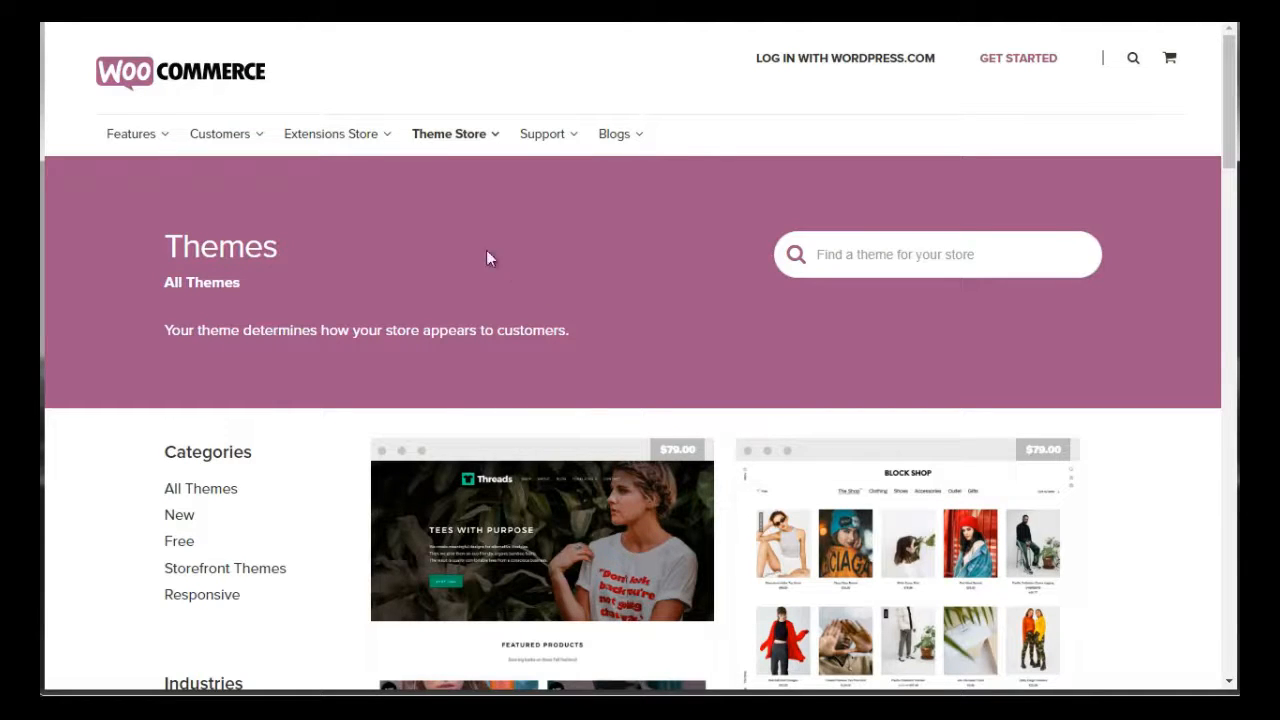
On the WooCommerce theme store, filter the themes by the Arts and Crafts industry
mouse_move(447, 155)
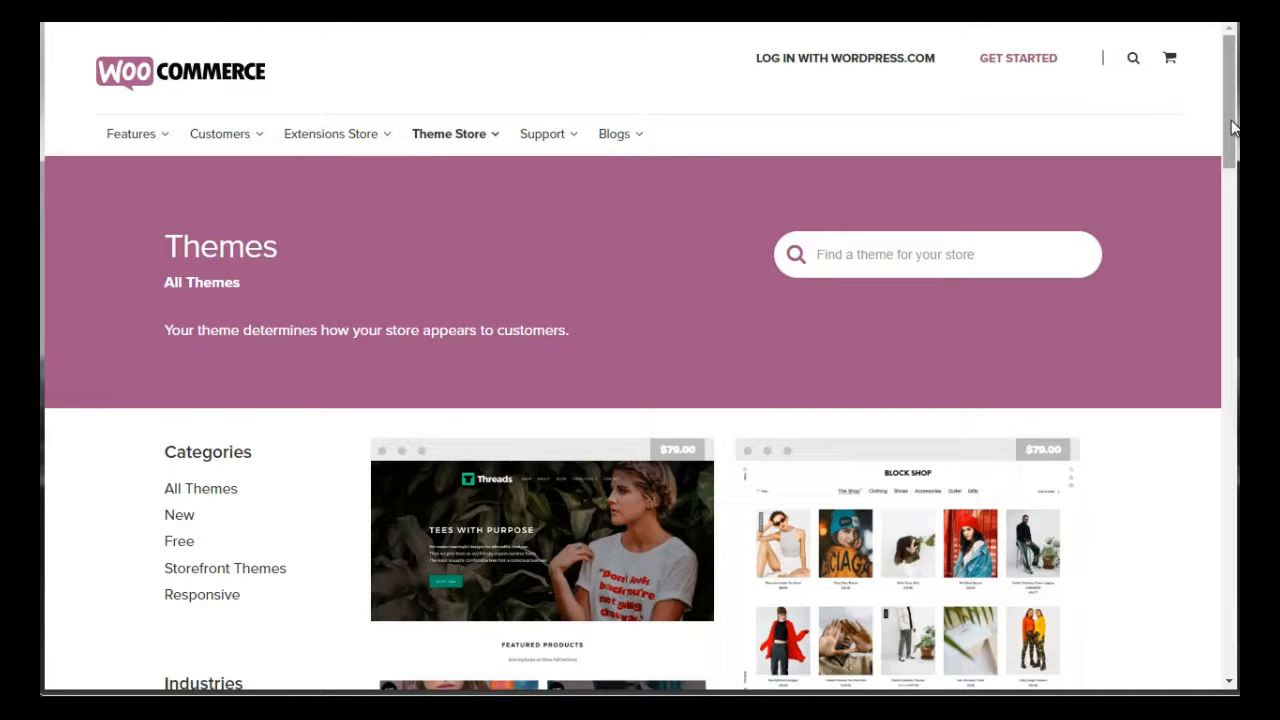
drag(1228, 141, 1230, 185)
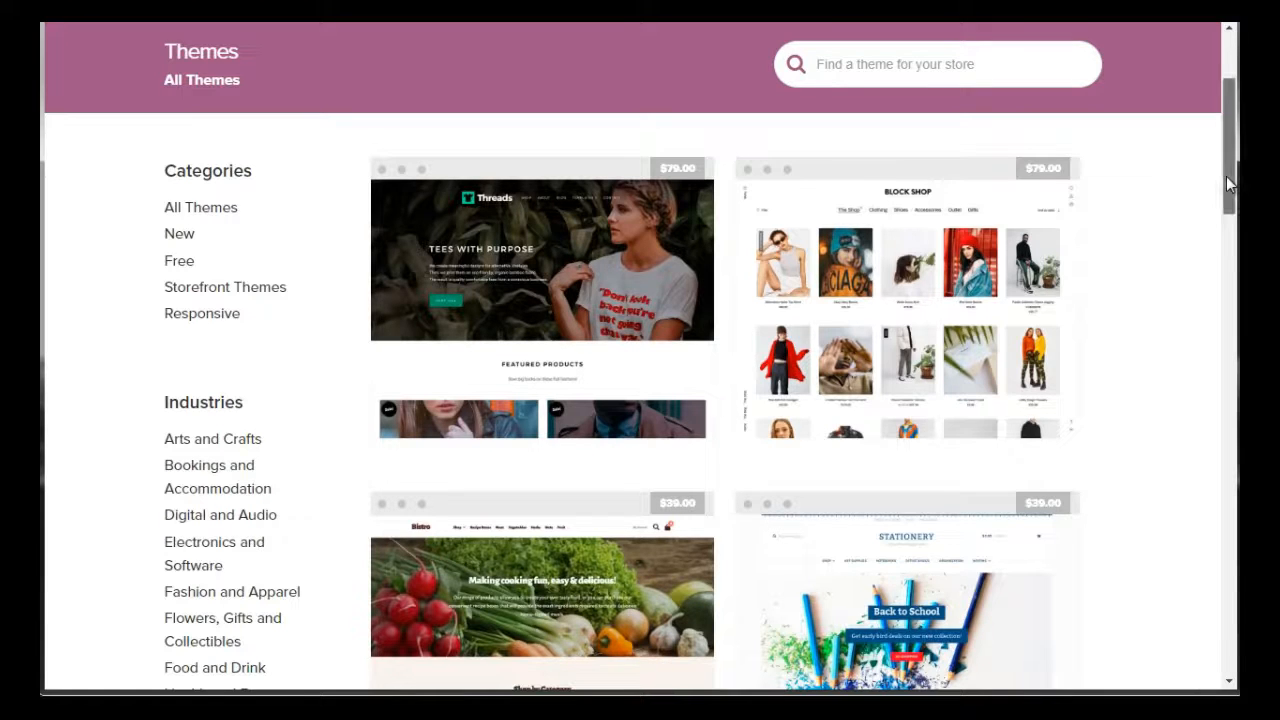
drag(1230, 185, 1230, 118)
mouse_move(452, 150)
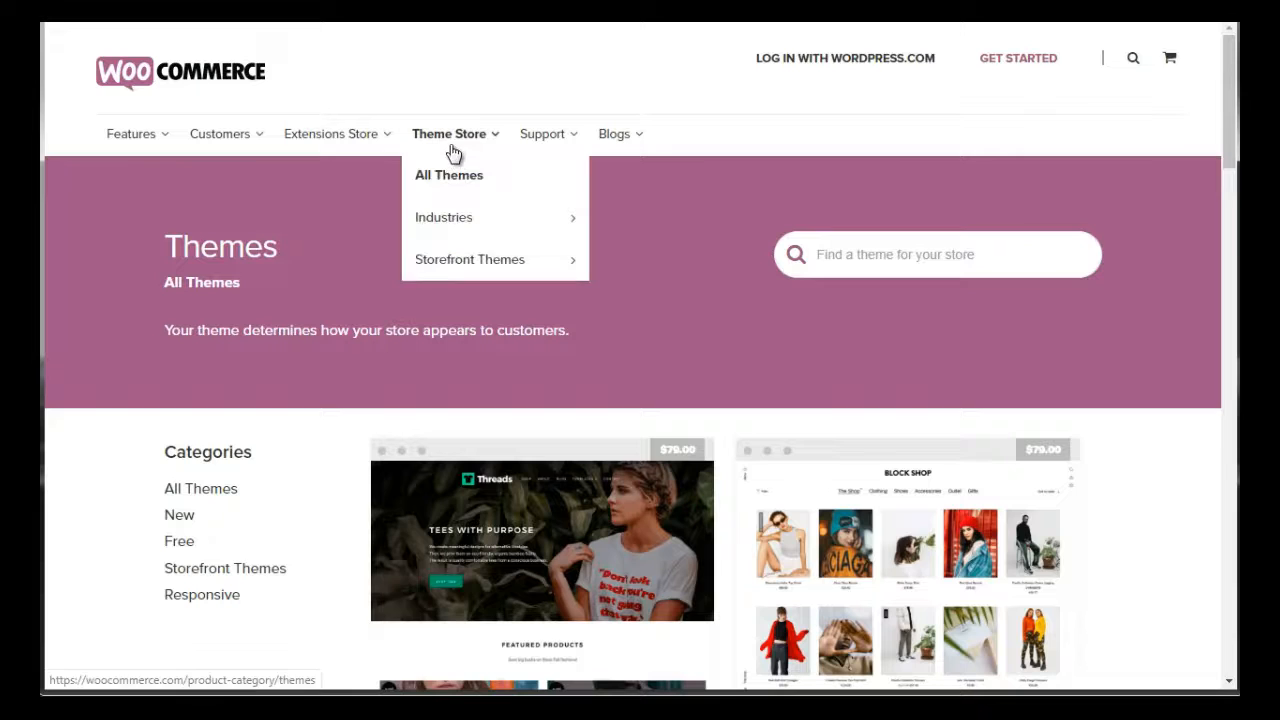
mouse_move(480, 217)
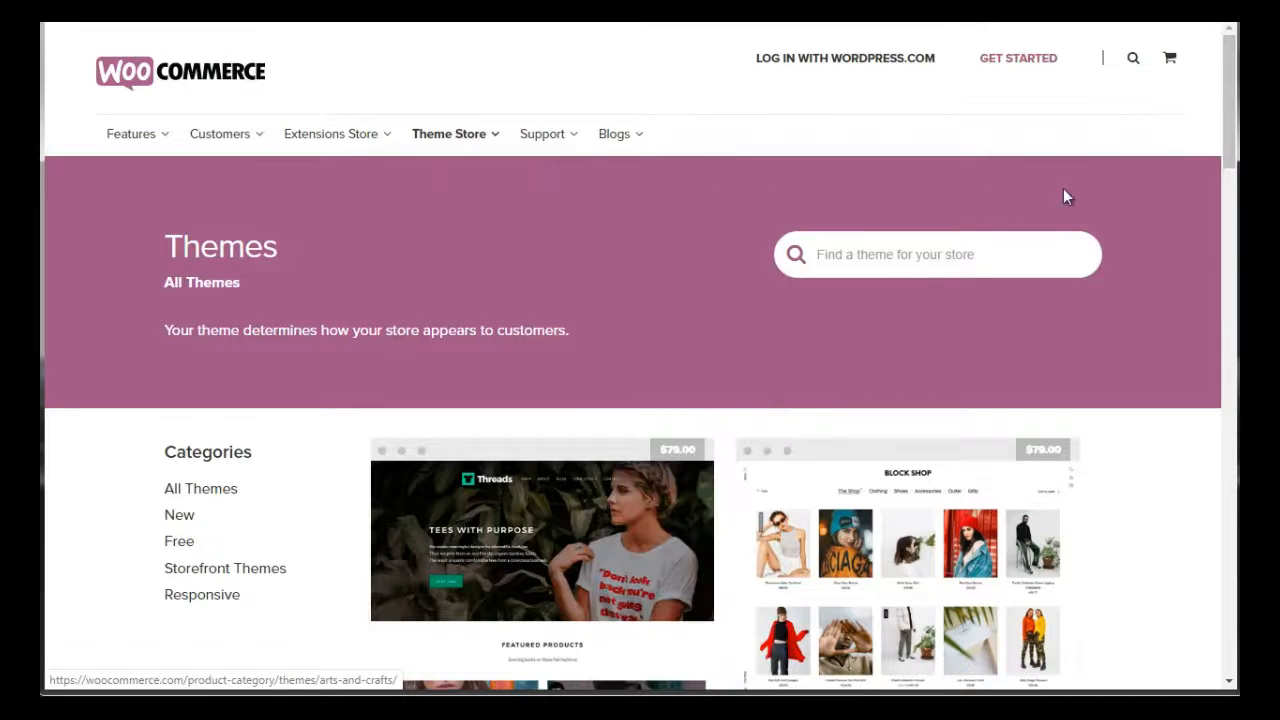
drag(1225, 122, 1223, 212)
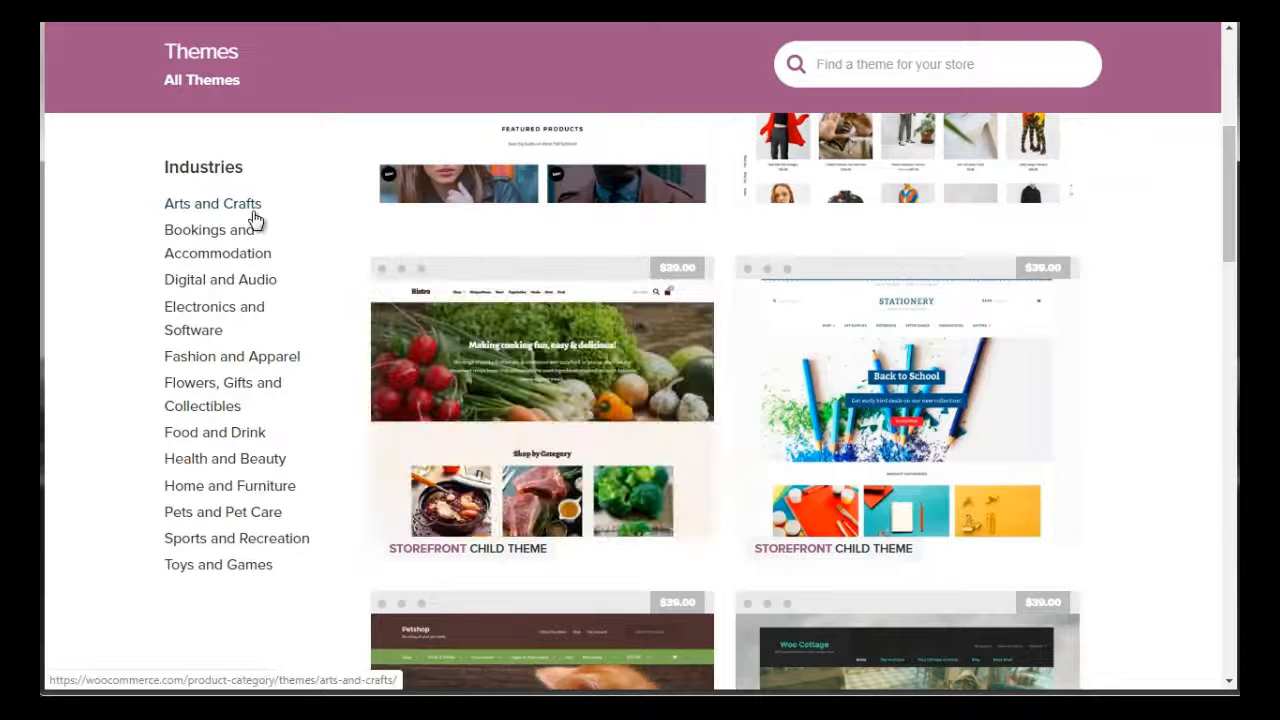
click(200, 334)
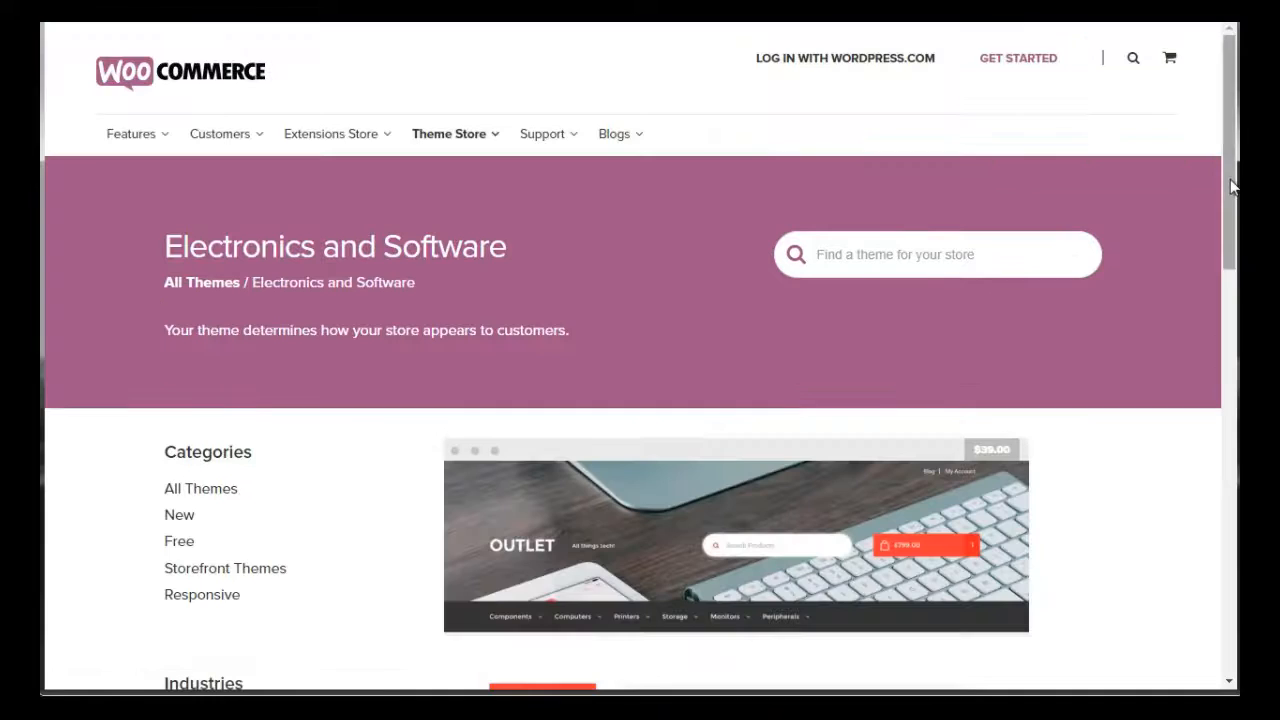
Open the Stationery theme's product page from the Arts and Crafts listing and look through it
drag(1233, 185, 1236, 279)
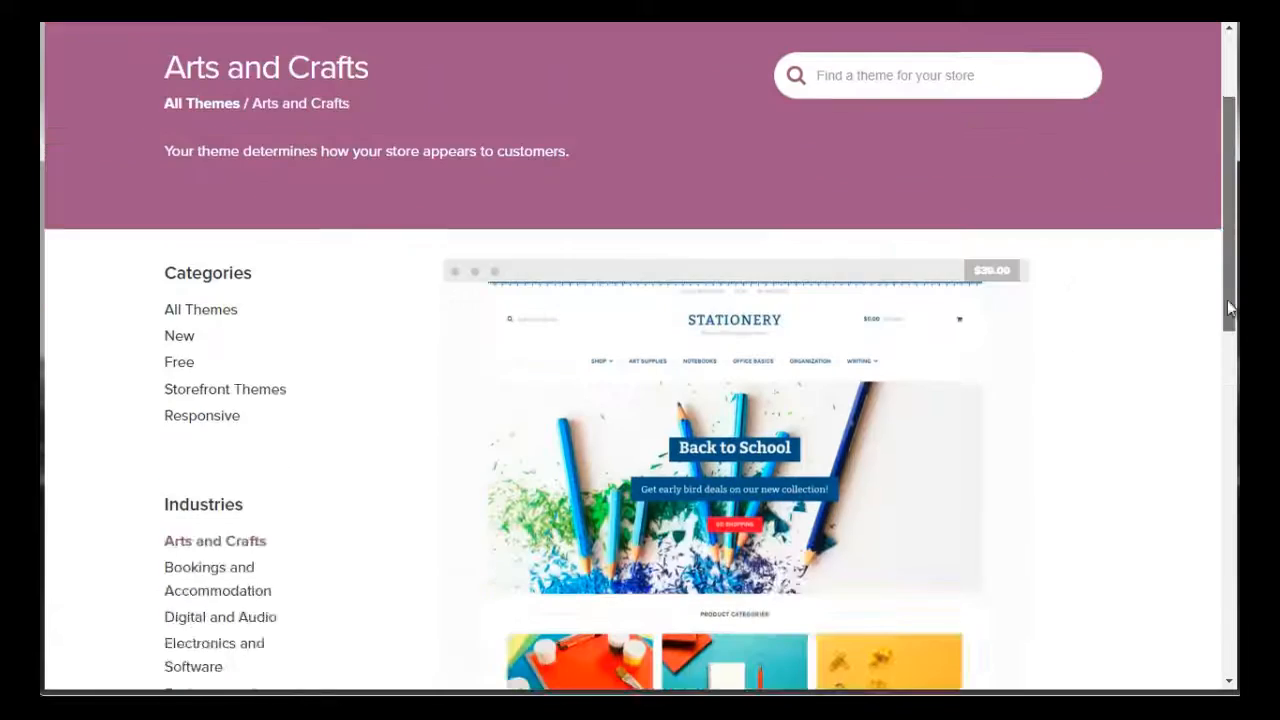
scroll(1227, 302, down, 4)
scroll(1222, 320, up, 2)
scroll(1215, 290, up, 2)
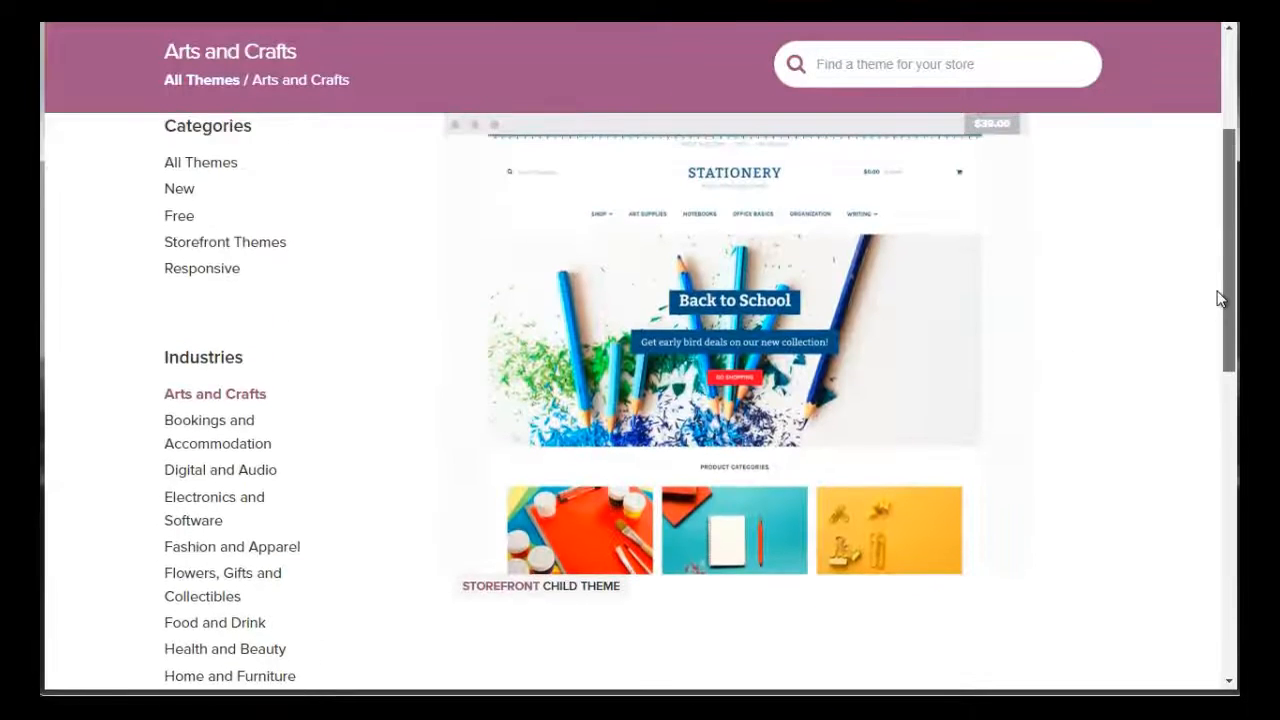
scroll(1208, 265, down, 1)
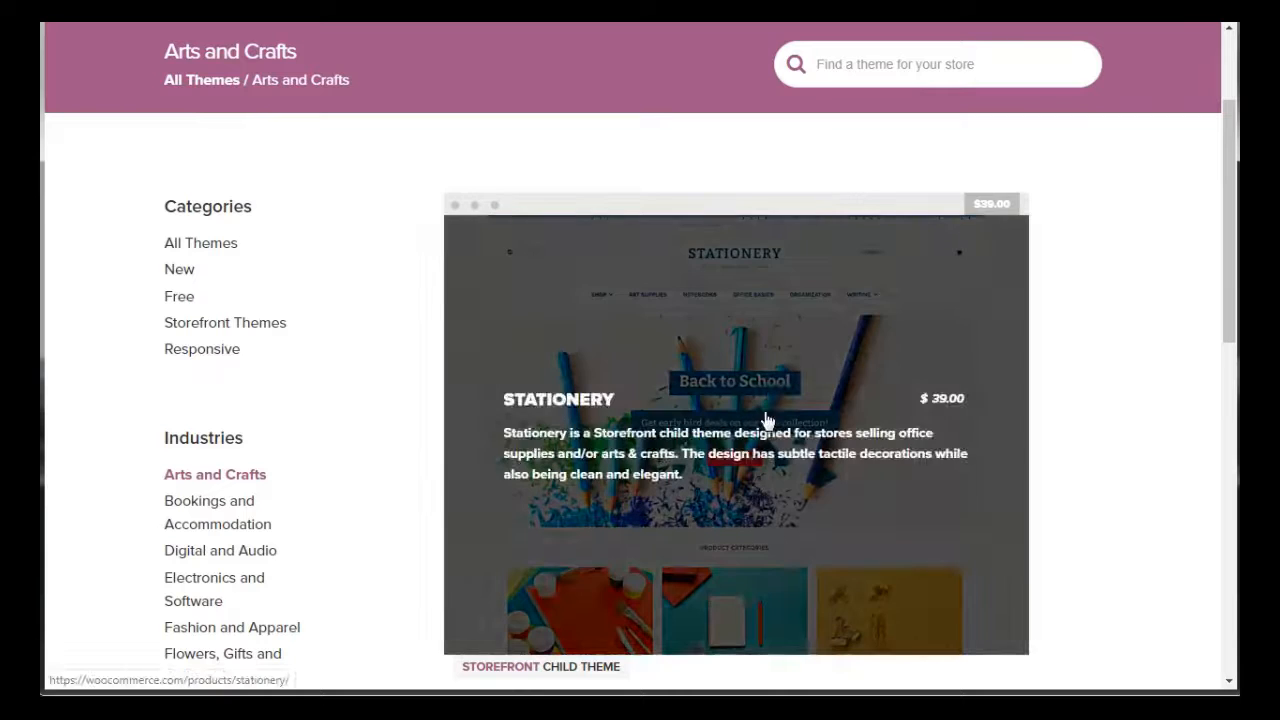
click(765, 411)
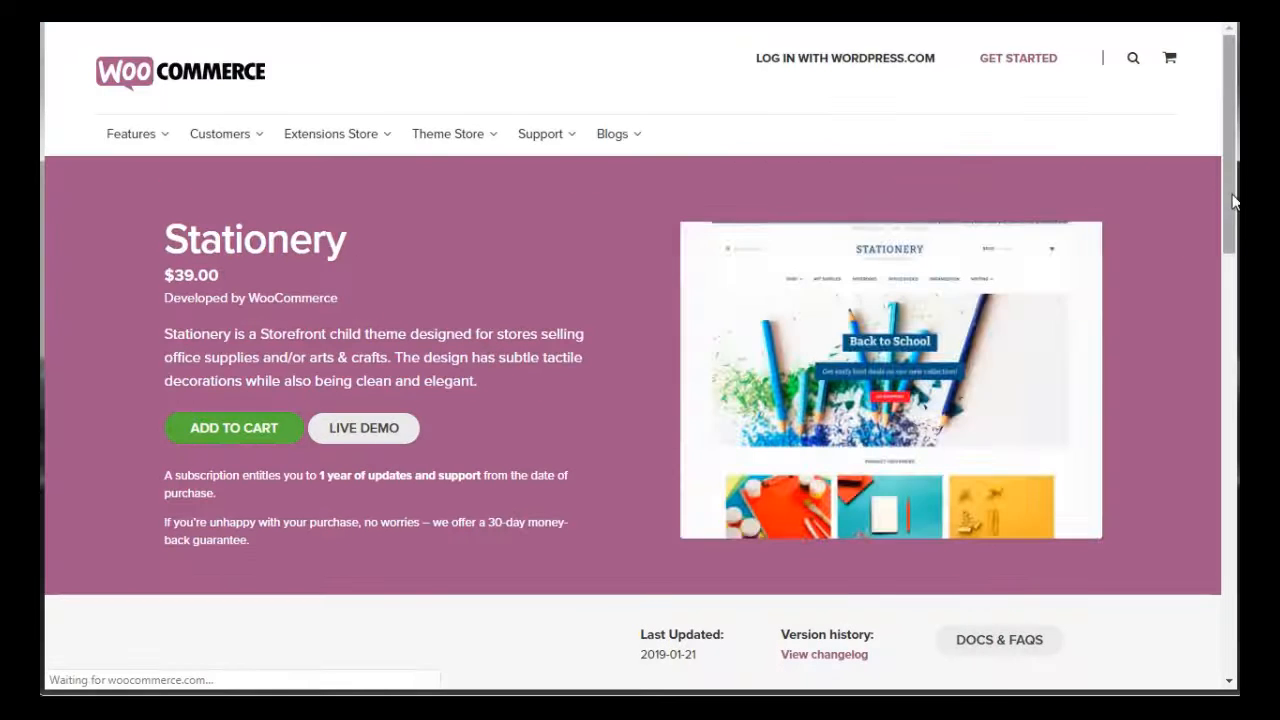
drag(1229, 200, 1190, 215)
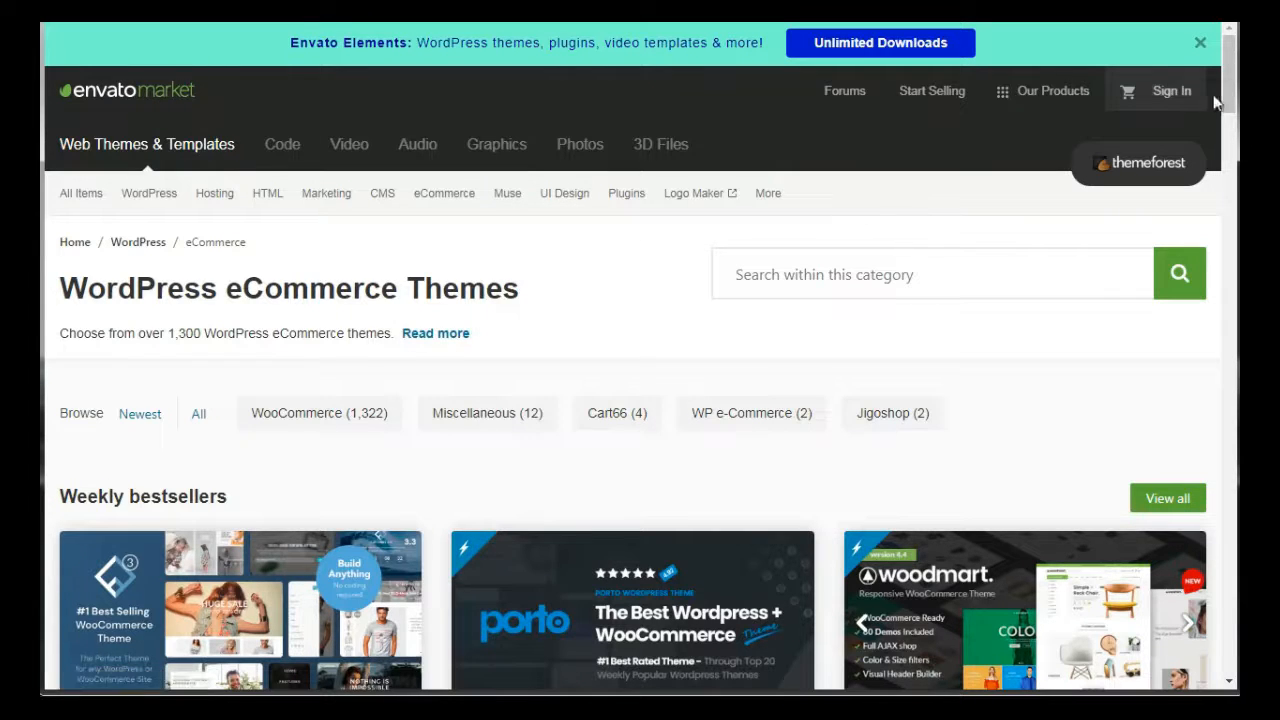
Examine the weekly bestsellers and the themes under $49 on ThemeForest's WordPress eCommerce page
drag(1224, 90, 1236, 149)
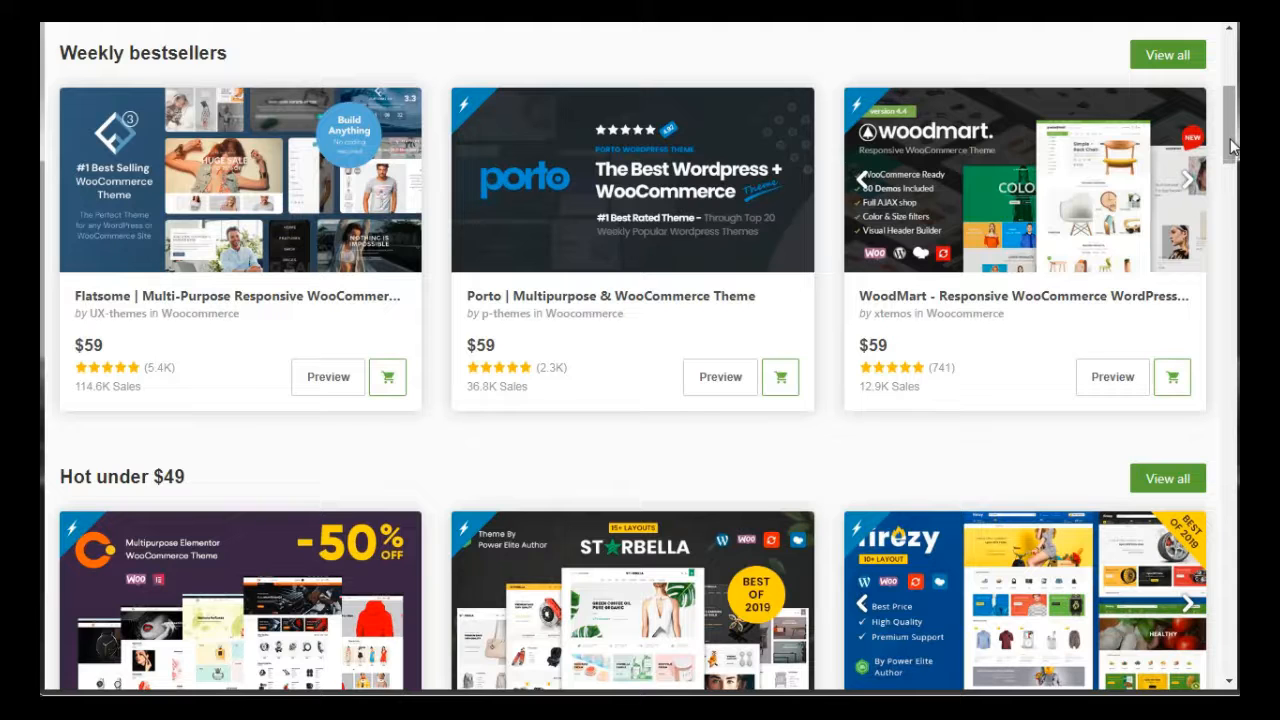
drag(1232, 147, 1231, 146)
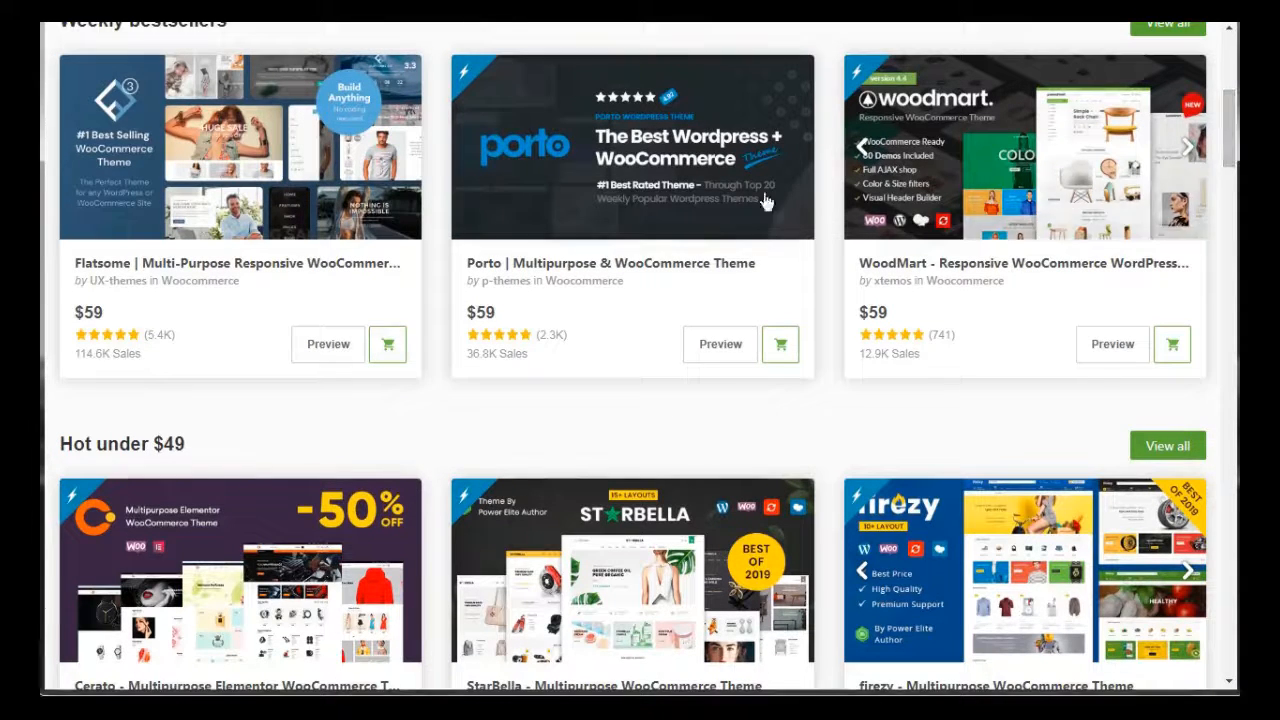
drag(1235, 128, 1229, 90)
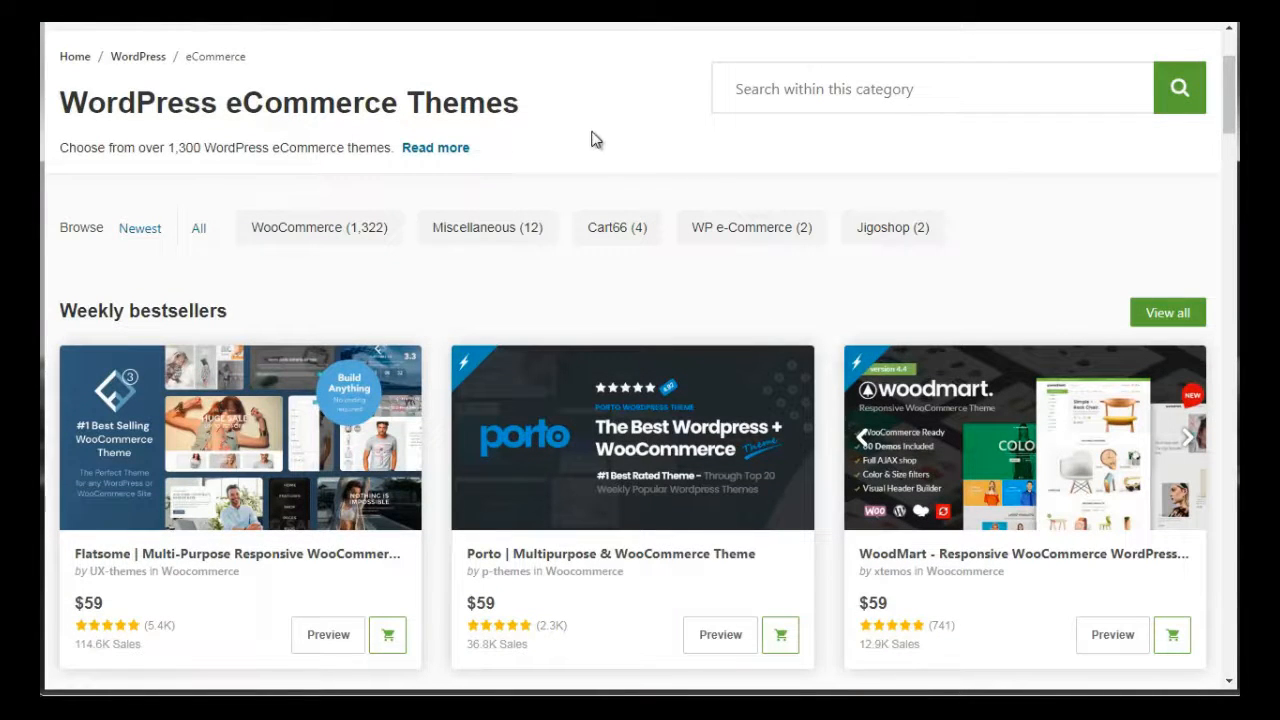
drag(1229, 74, 1229, 45)
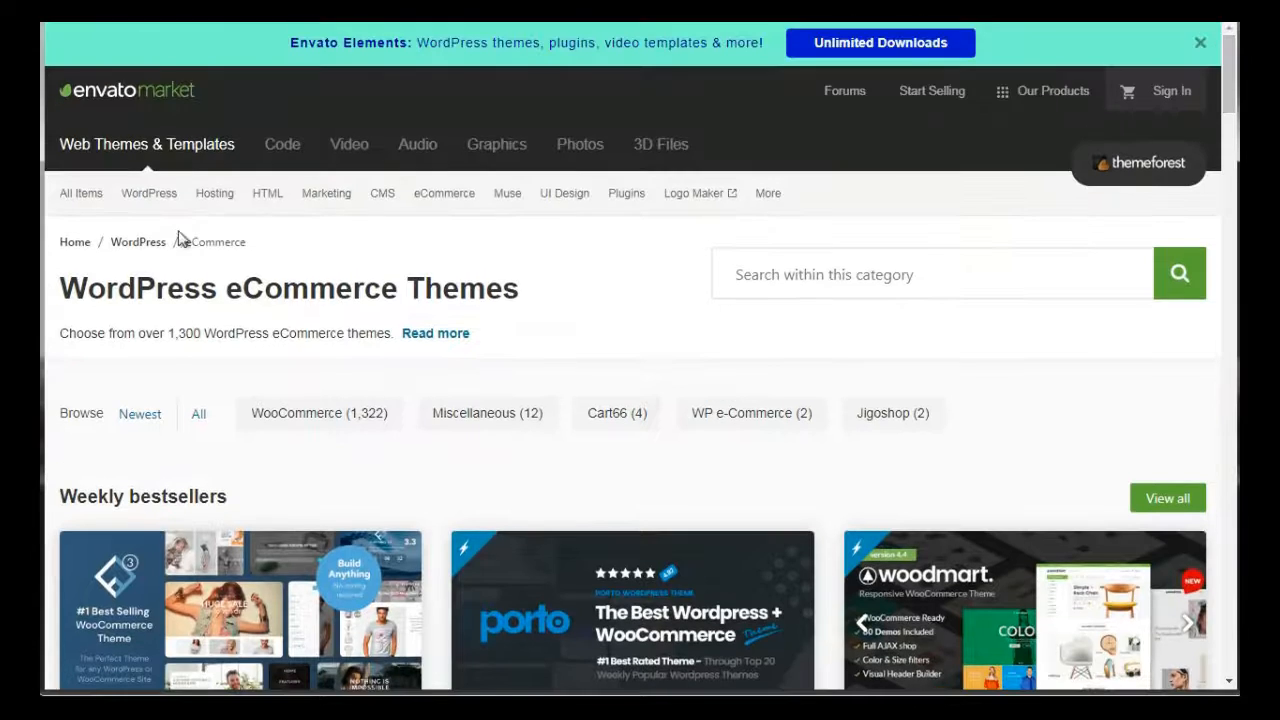
mouse_move(149, 205)
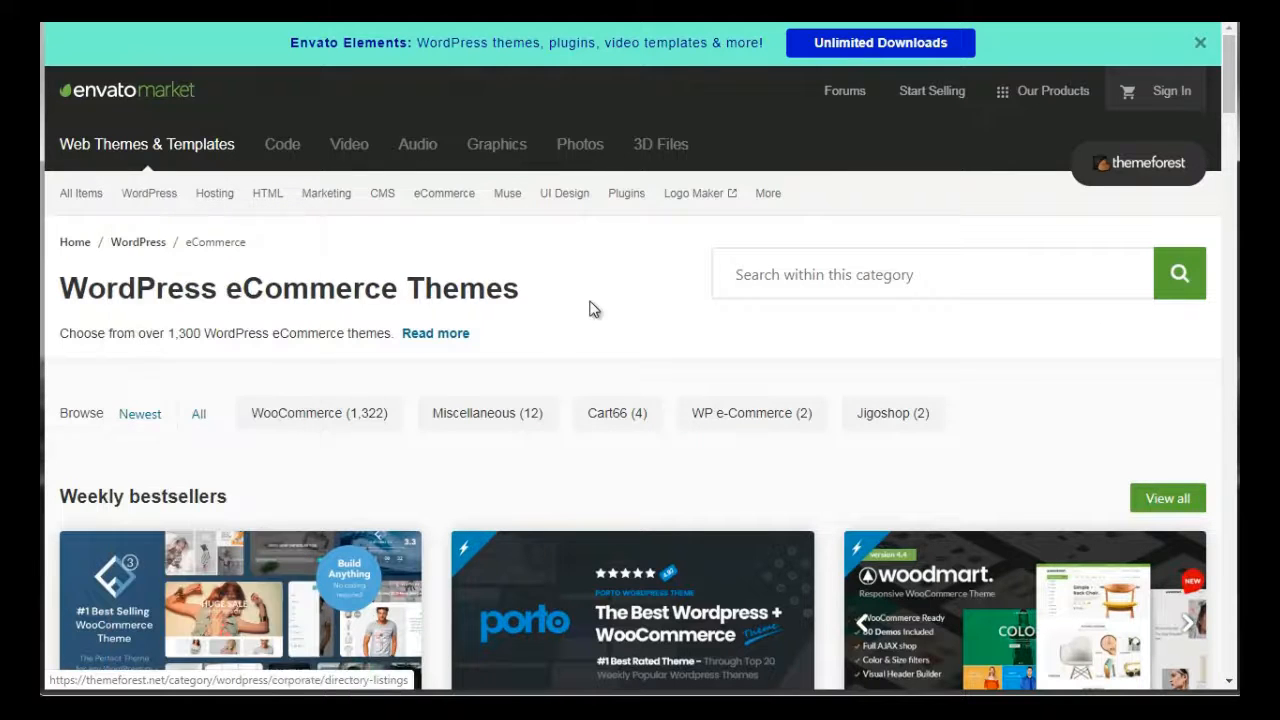
Open the WoodMart theme's product page from ThemeForest's weekly bestsellers and accept the cookie notice
drag(1229, 95, 1229, 120)
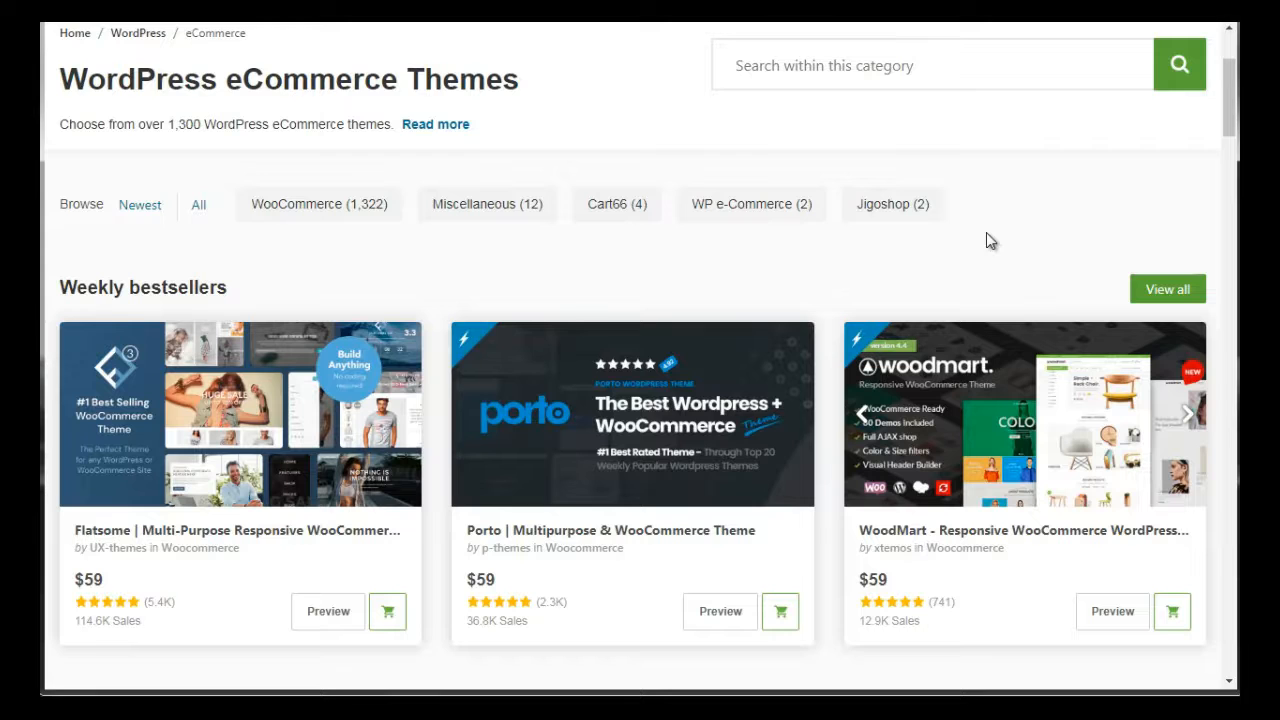
drag(1234, 95, 1234, 121)
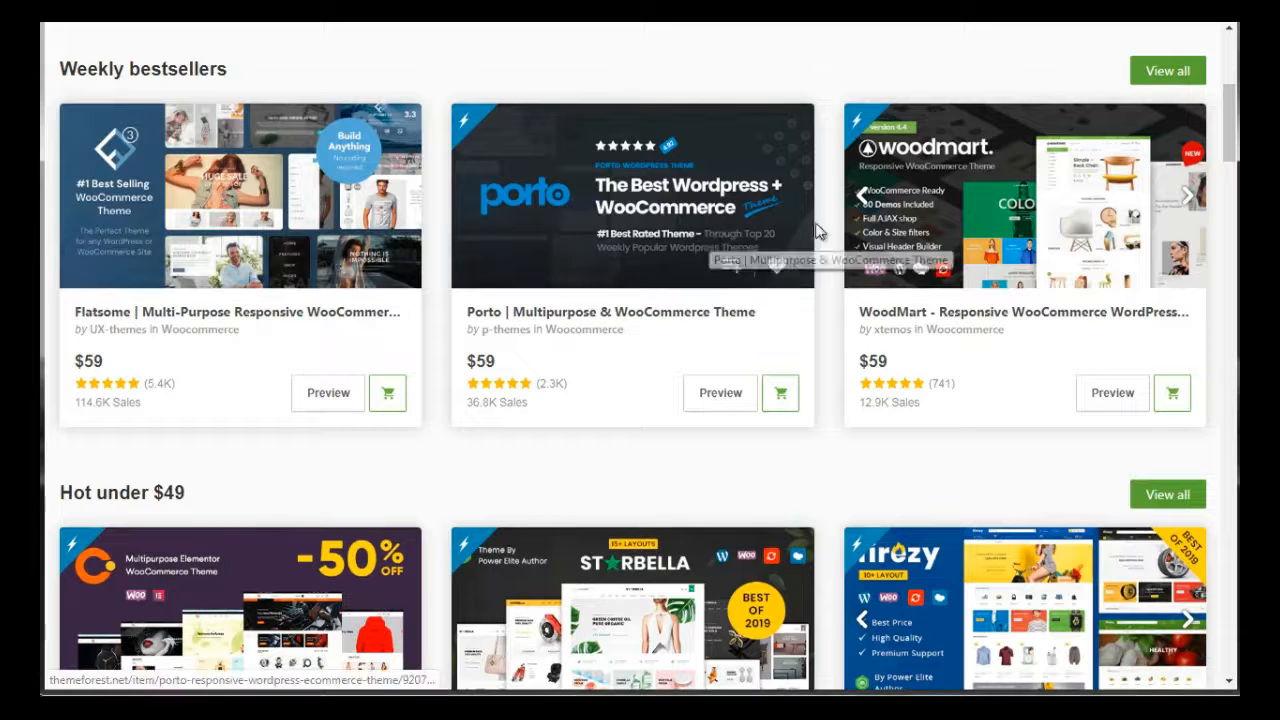
click(926, 222)
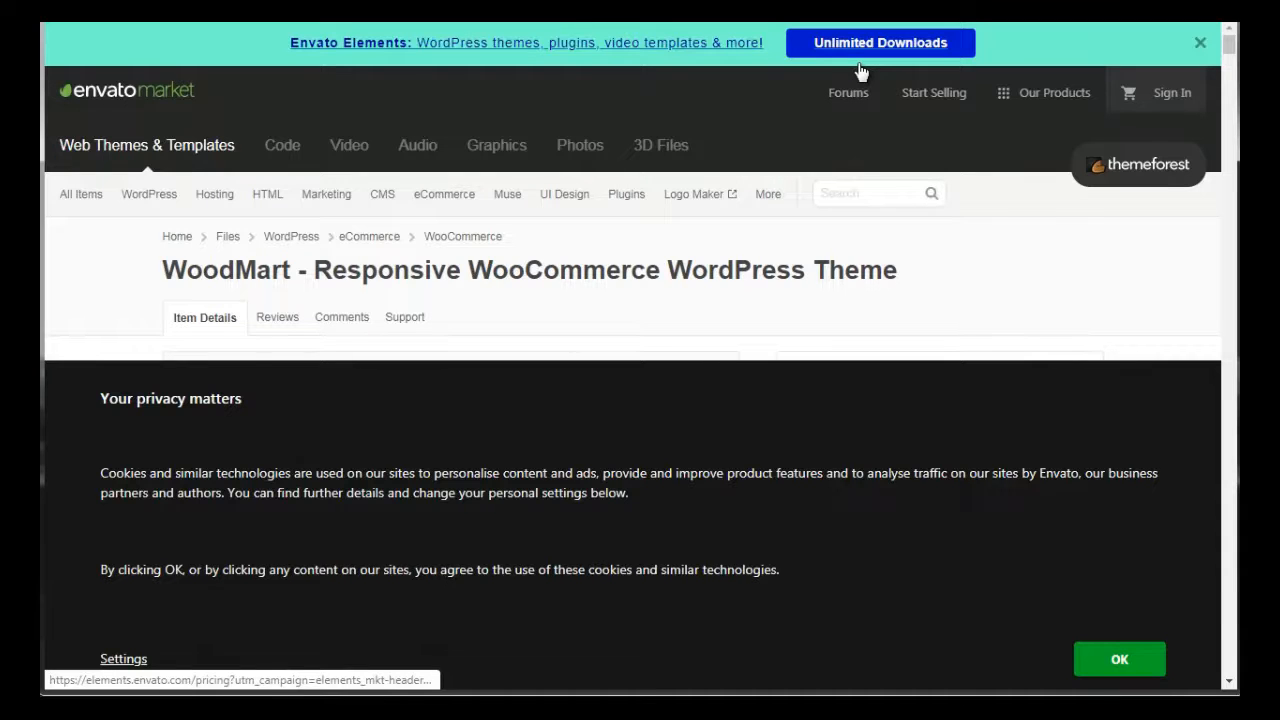
click(1119, 659)
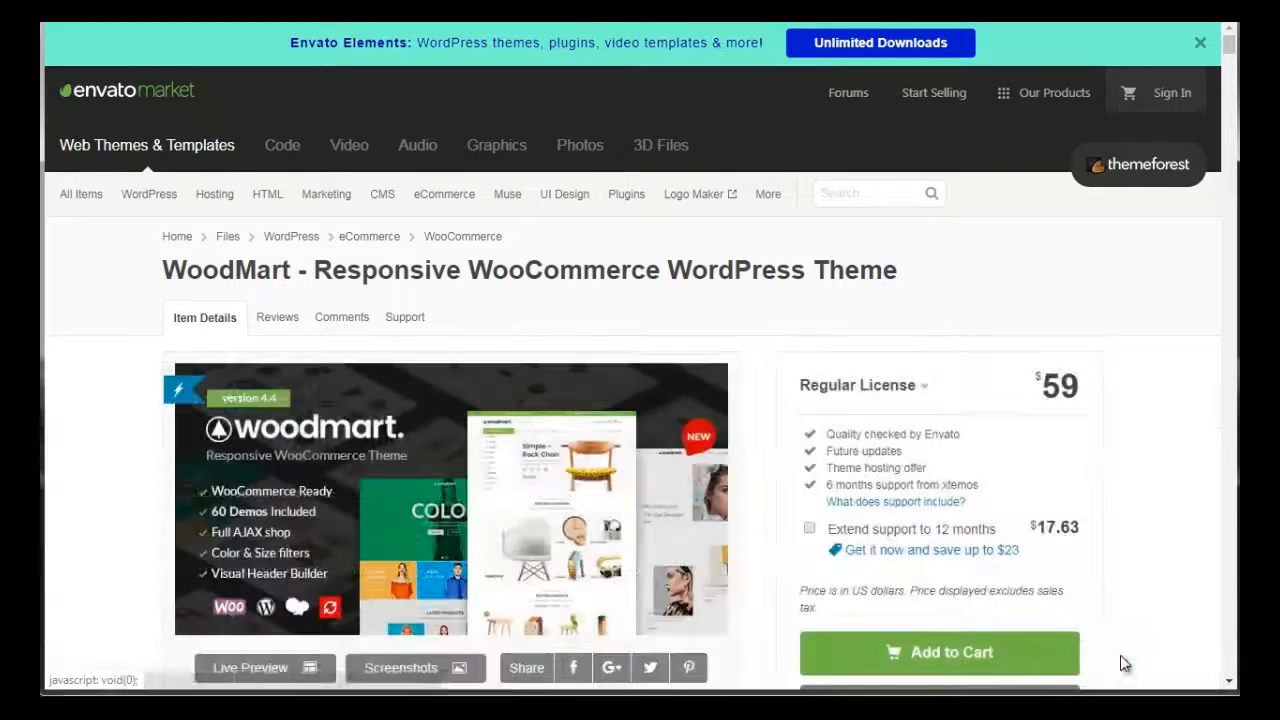
Look through WoodMart's item details, from its license offer through the feature descriptions to the changelog
drag(1230, 46, 1229, 53)
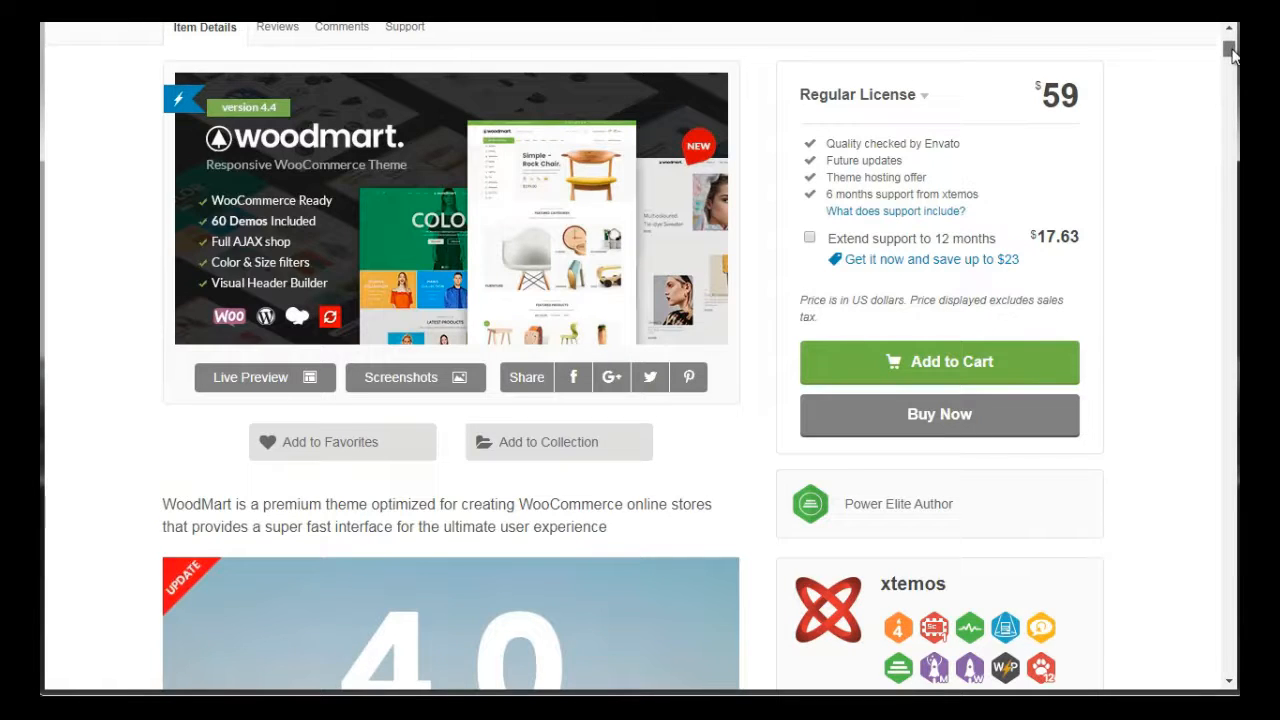
scroll(1232, 54, down, 1)
scroll(1232, 54, up, 2)
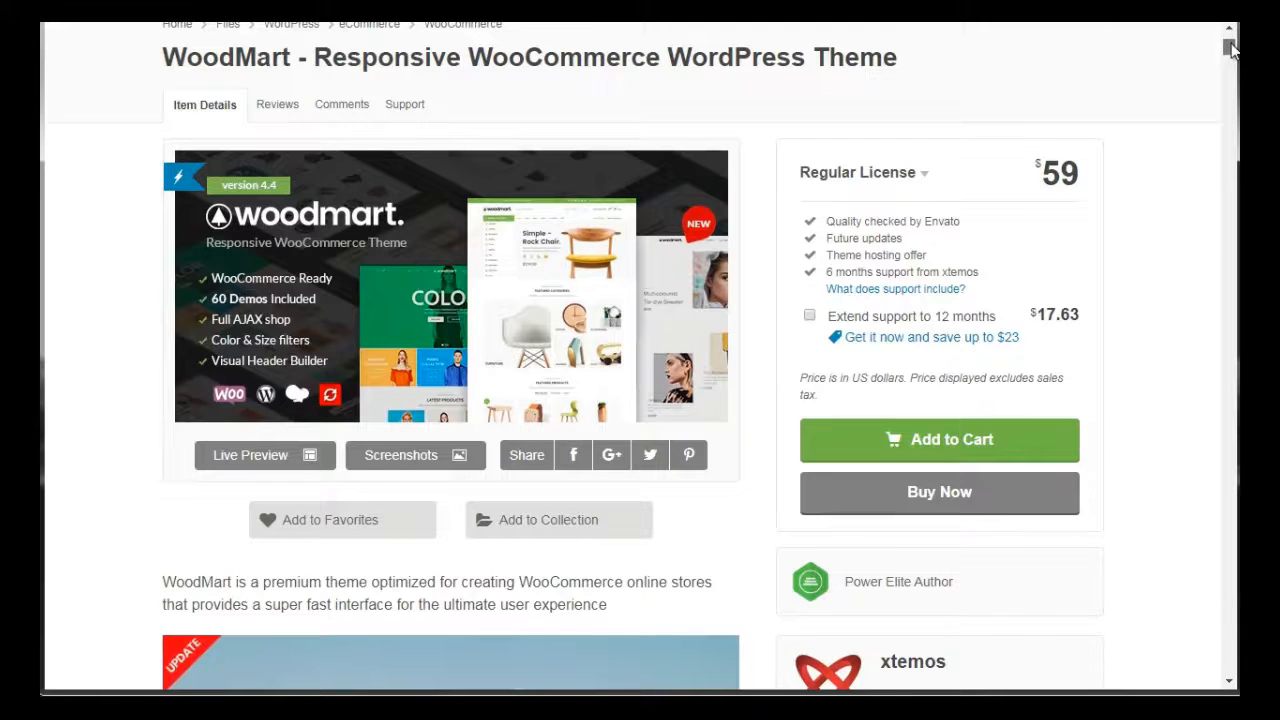
drag(1231, 47, 1228, 167)
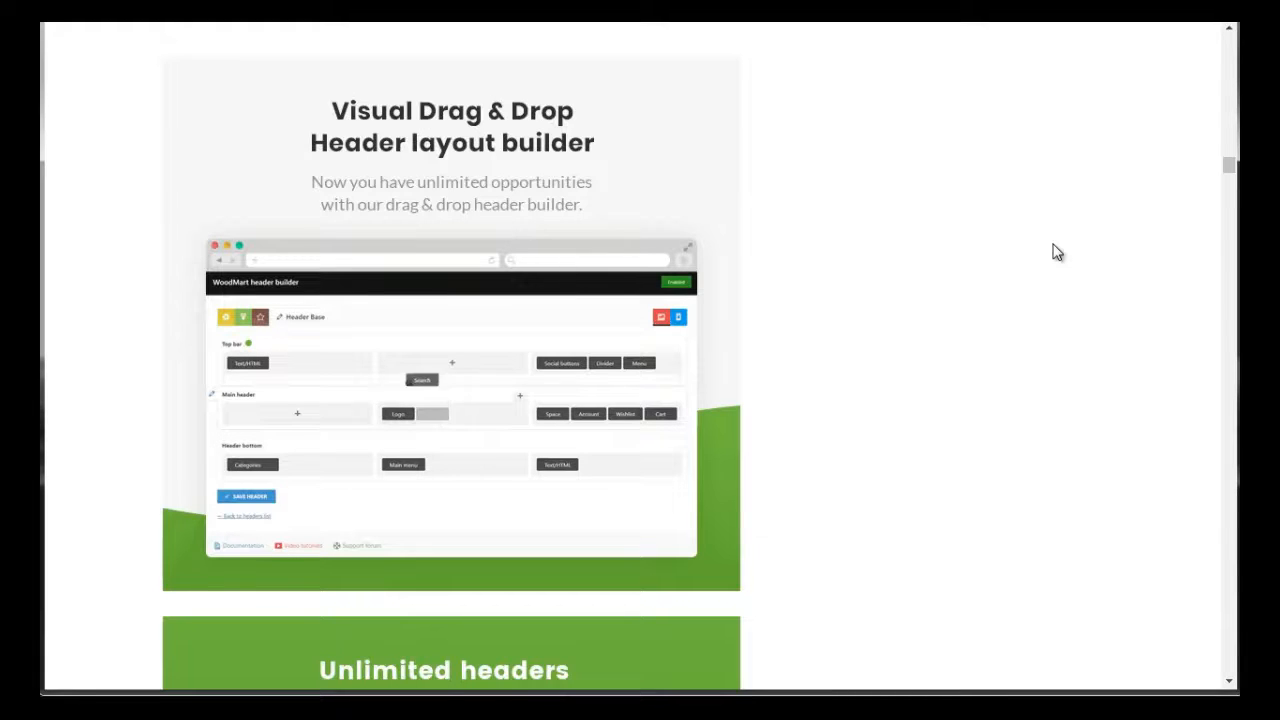
drag(1229, 166, 1217, 489)
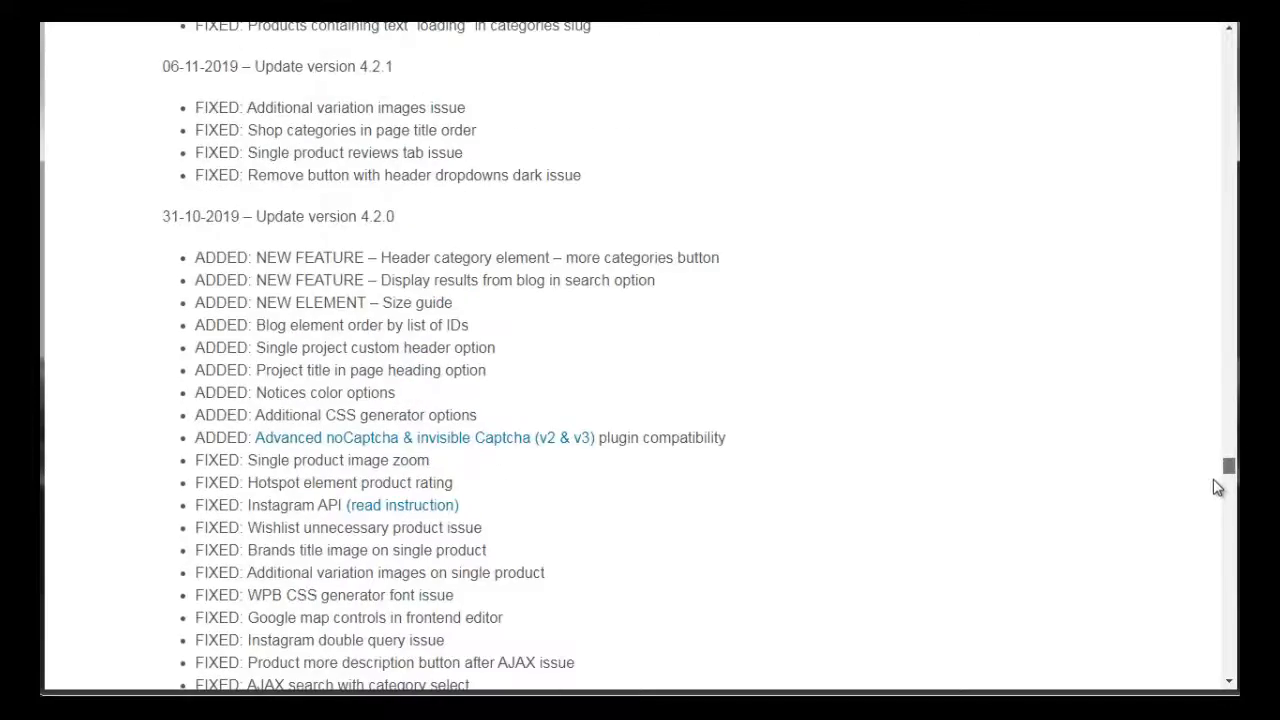
Read WoodMart's changelog and highlight the entries for update version 4.4.0
scroll(1217, 487, up, 10)
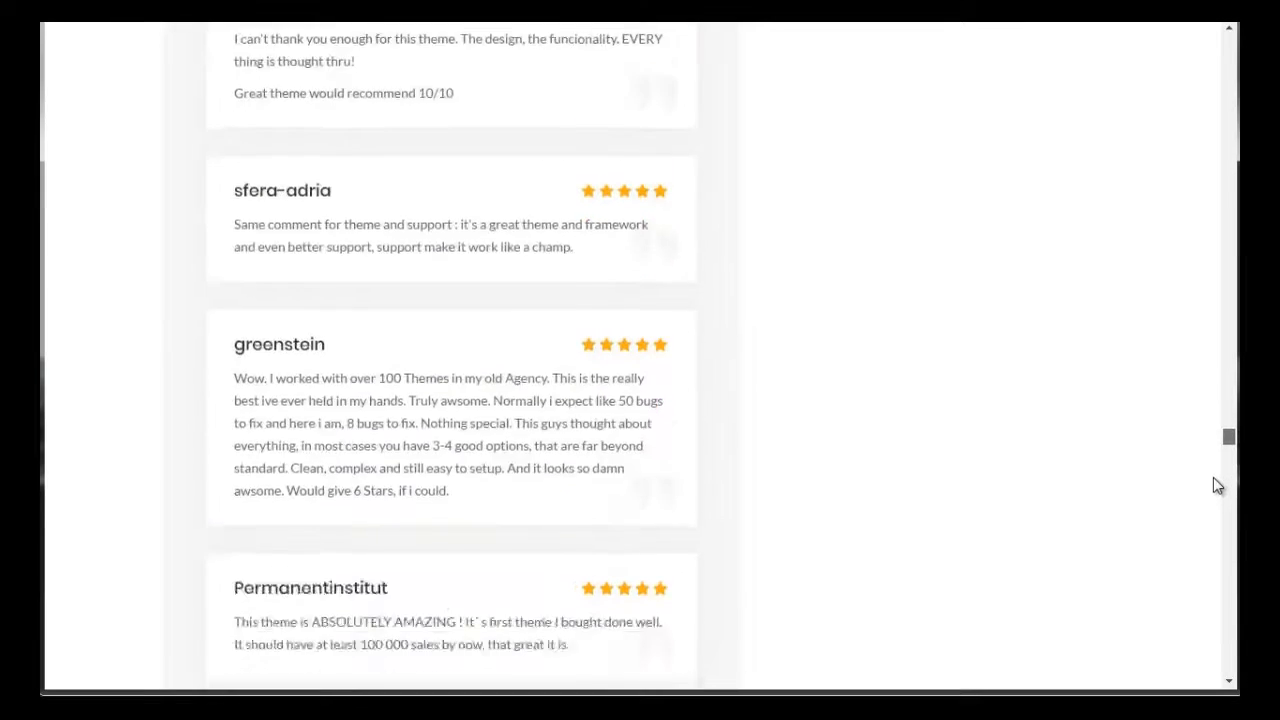
drag(1217, 486, 1214, 543)
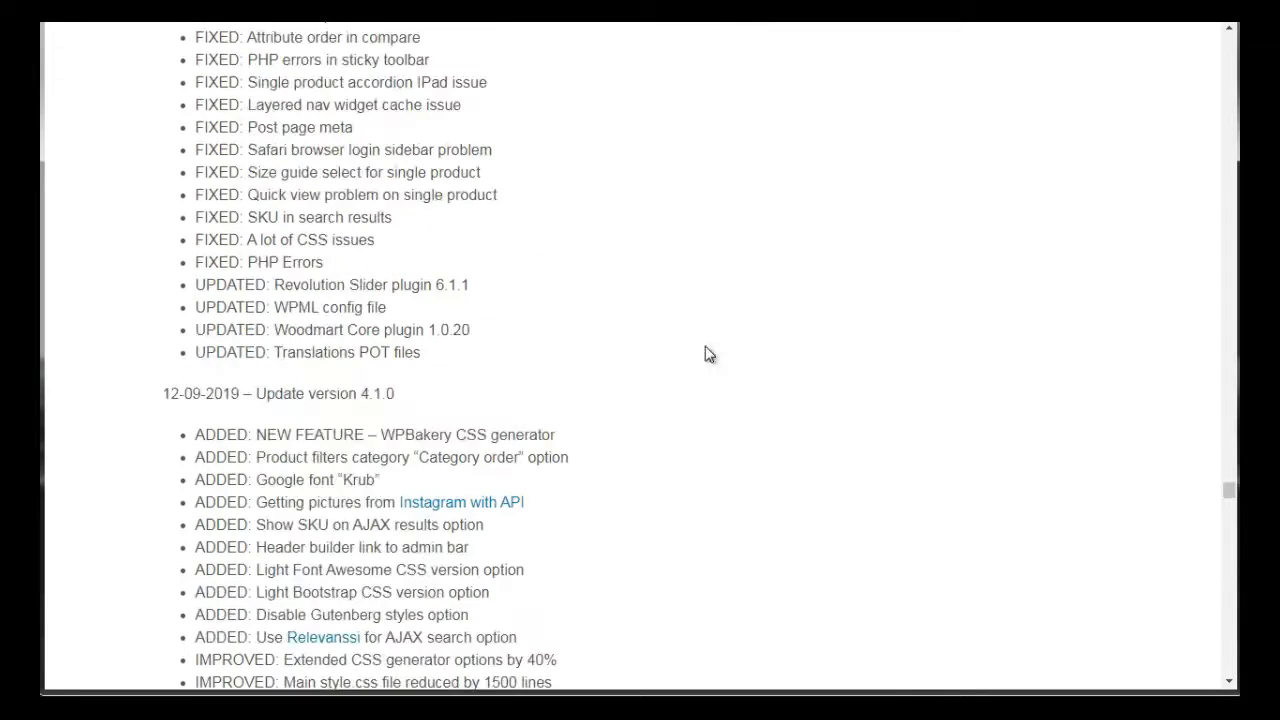
scroll(708, 354, up, 10)
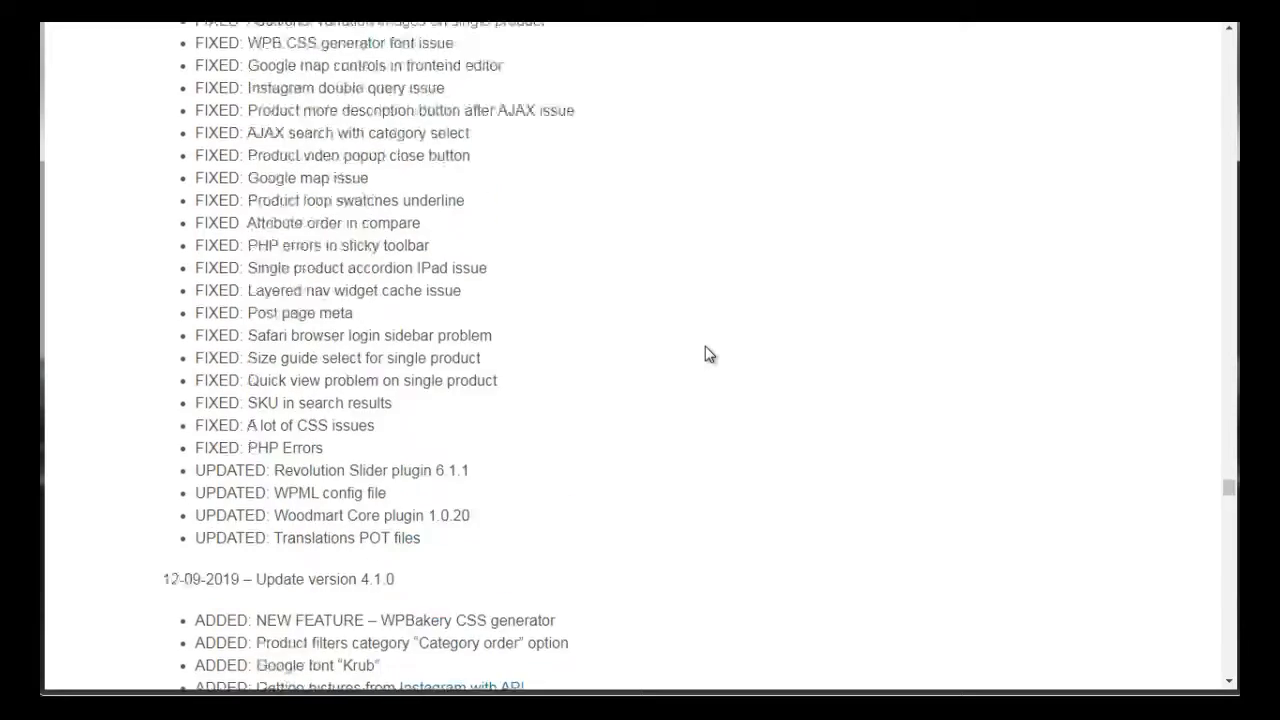
scroll(708, 354, up, 5)
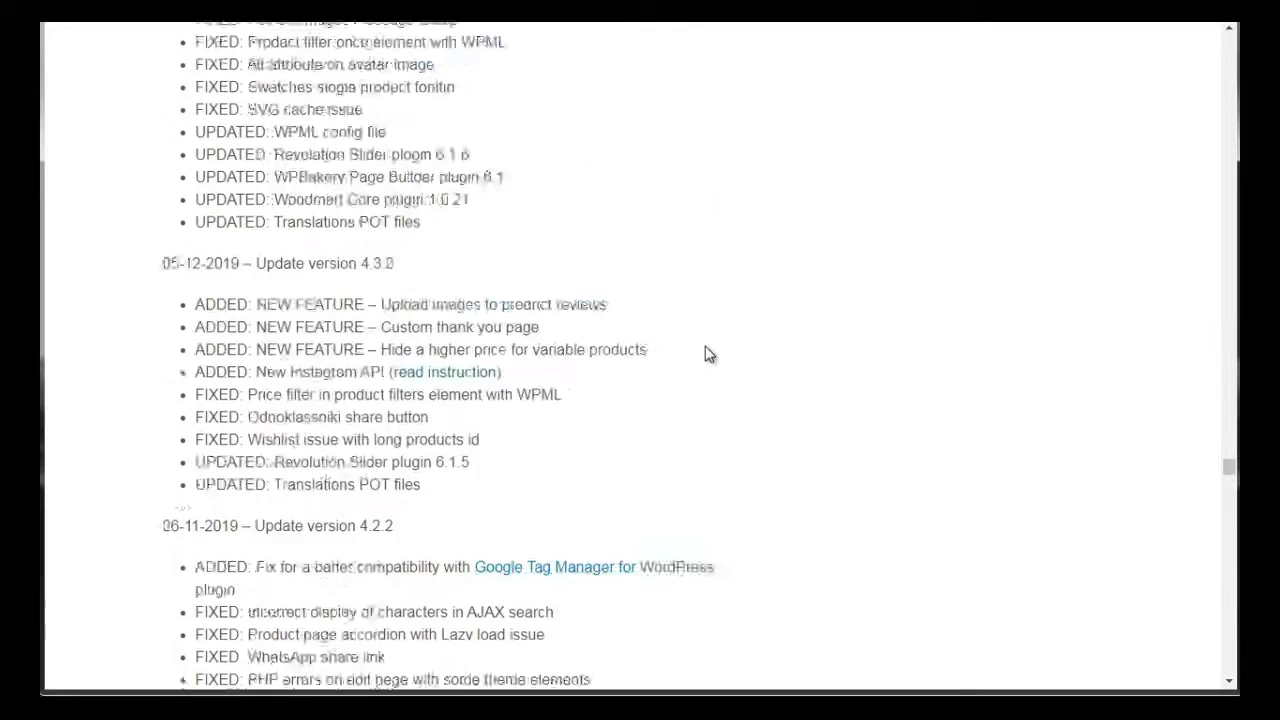
scroll(708, 354, up, 1)
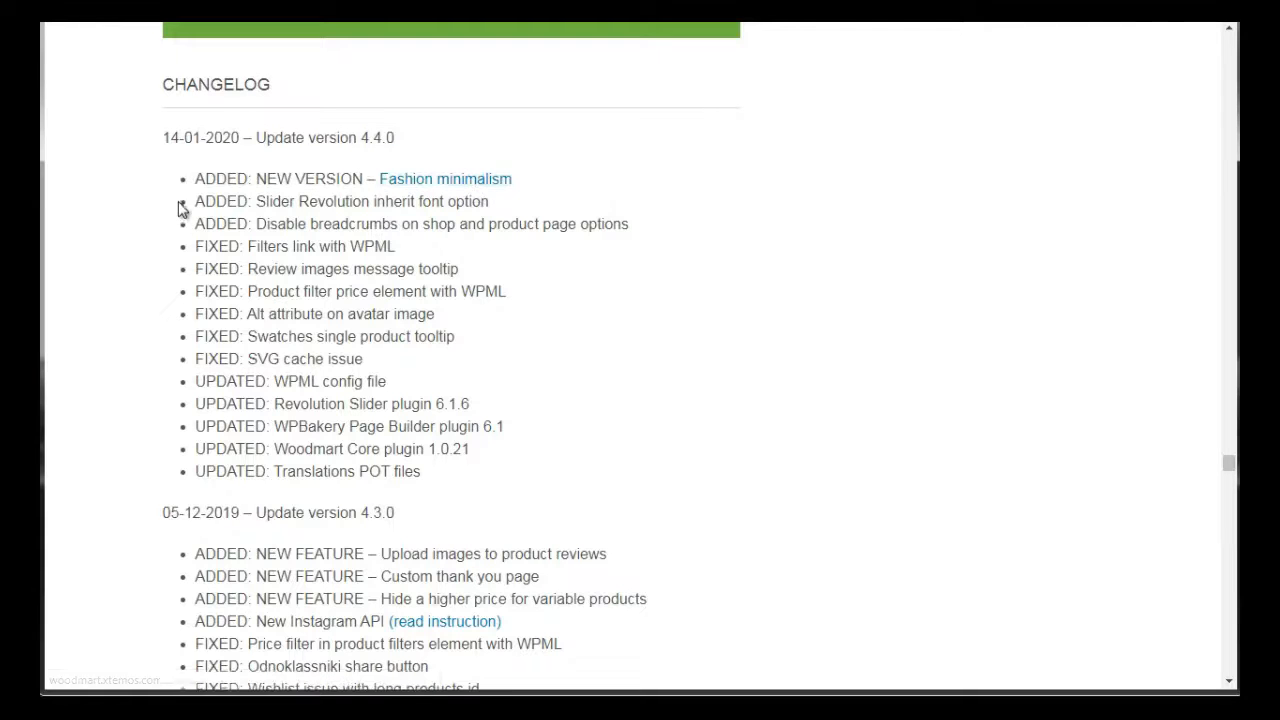
drag(197, 178, 474, 477)
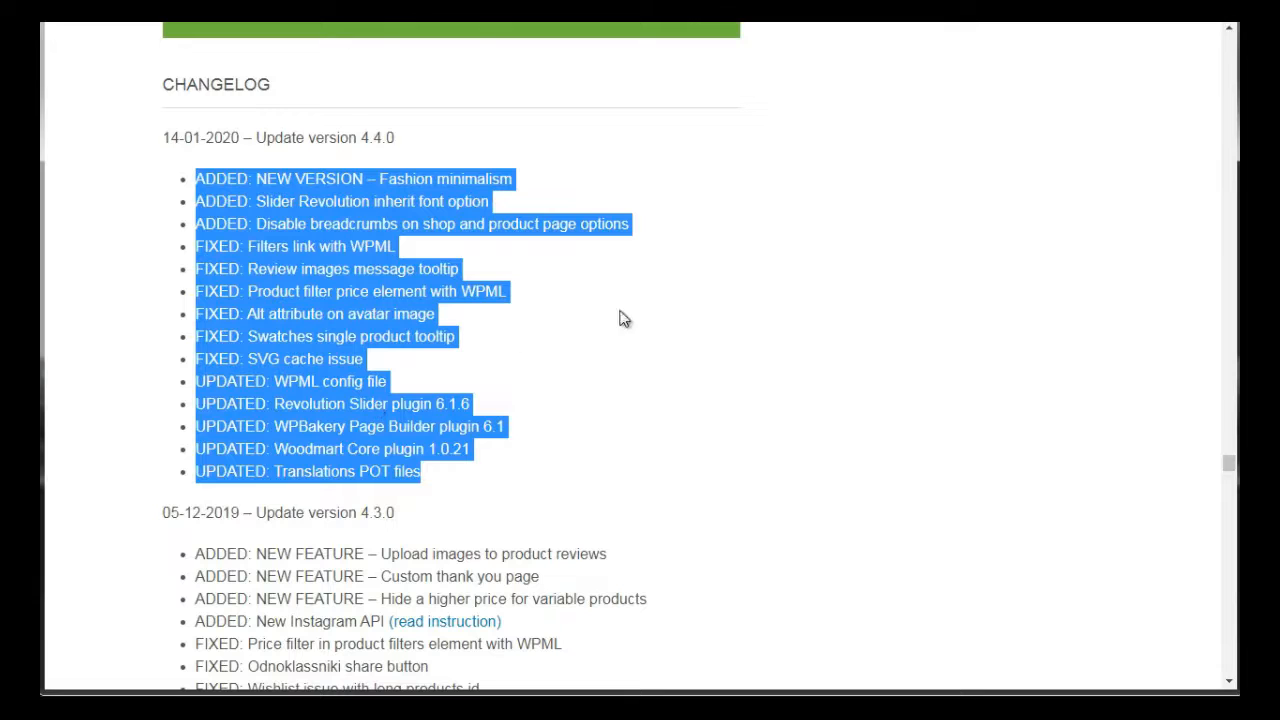
click(879, 294)
Check WoodMart's compatibility details and read its buyer comments in a separate tab
mouse_move(1229, 470)
mouse_down()
mouse_move(1229, 28)
mouse_move(1233, 72)
mouse_up()
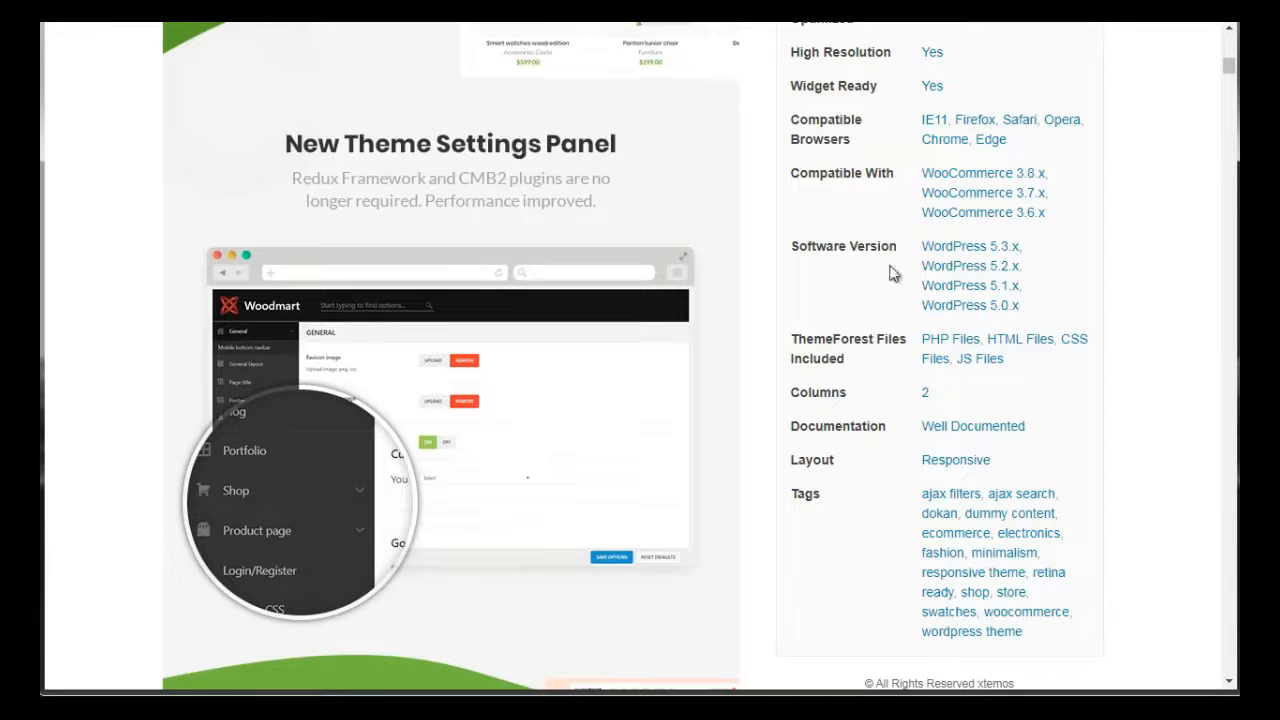
drag(1230, 74, 1229, 66)
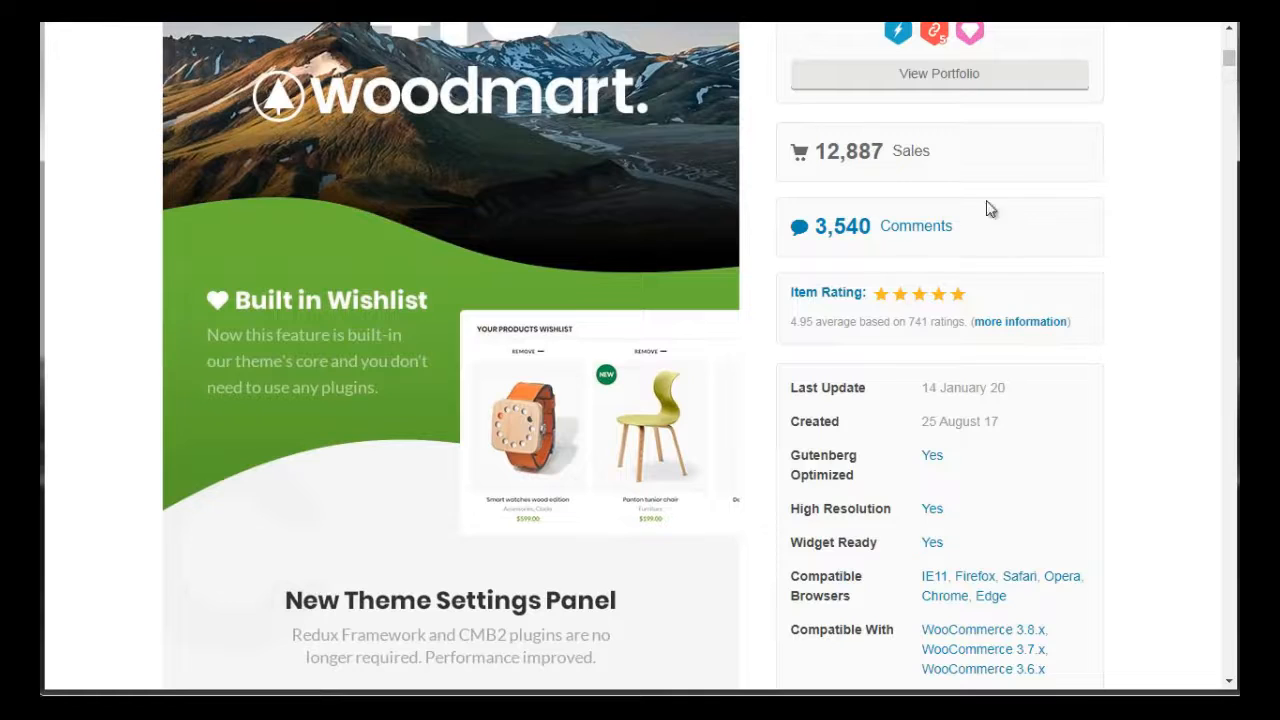
right_click(922, 230)
click(1000, 243)
key(ctrl+Tab)
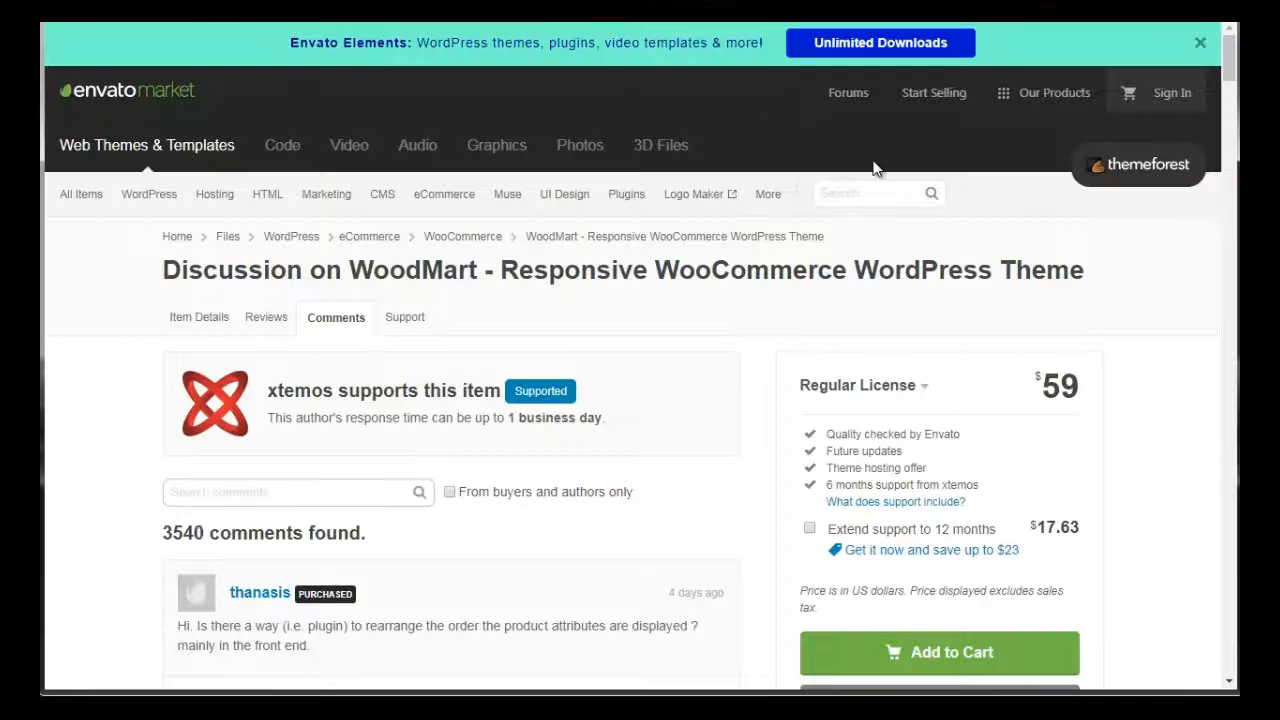
drag(1232, 70, 1232, 100)
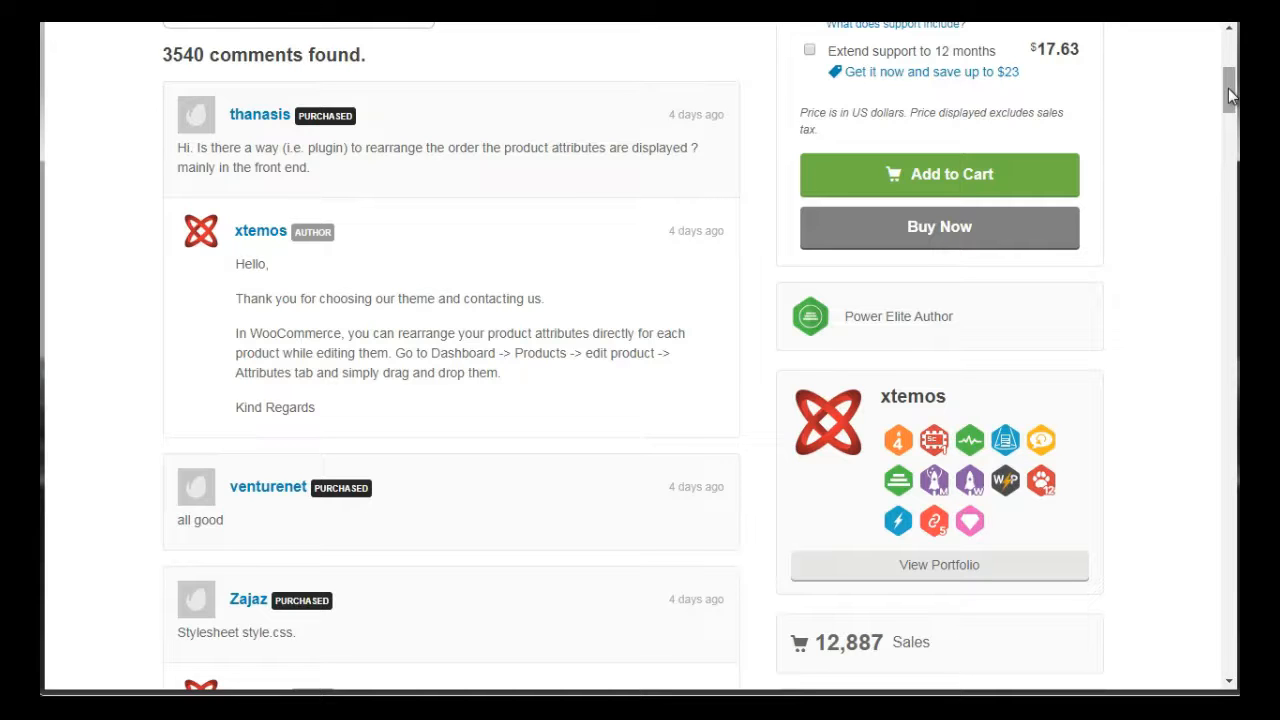
drag(1229, 95, 1229, 138)
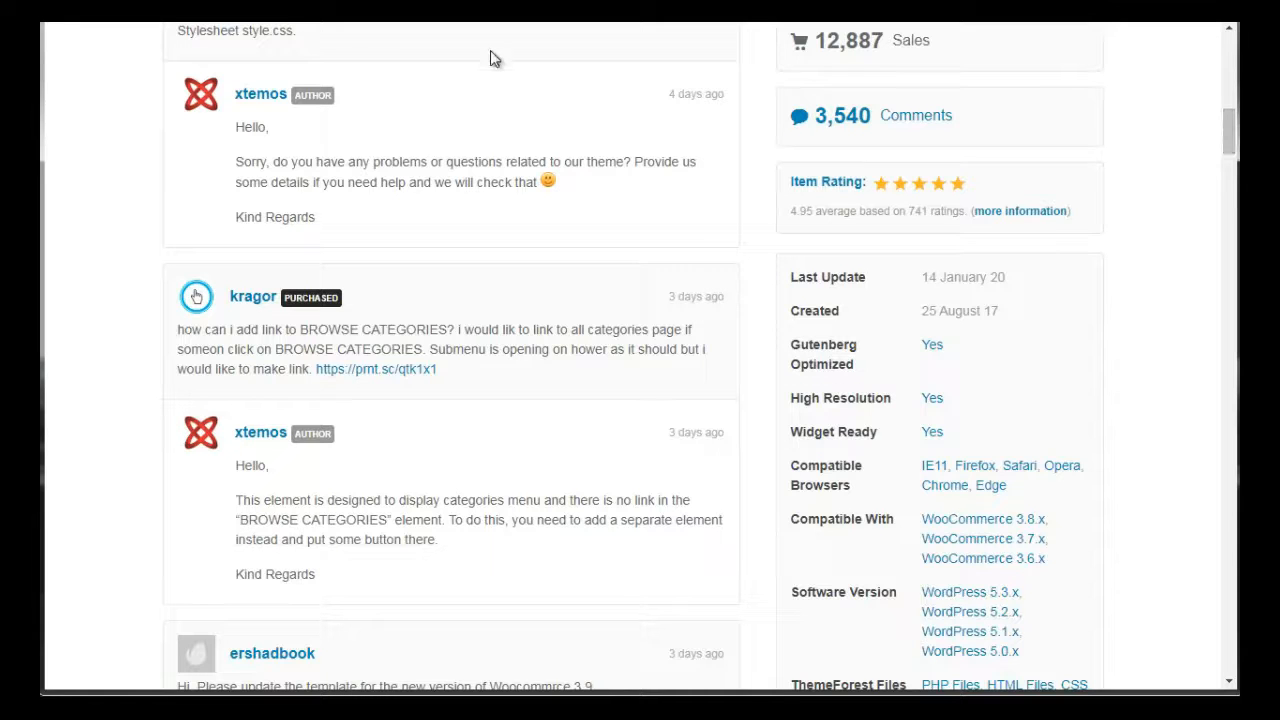
Switch to Creative Market and examine its "woocommerce" search results, including theme prices and filter options
click(121, 12)
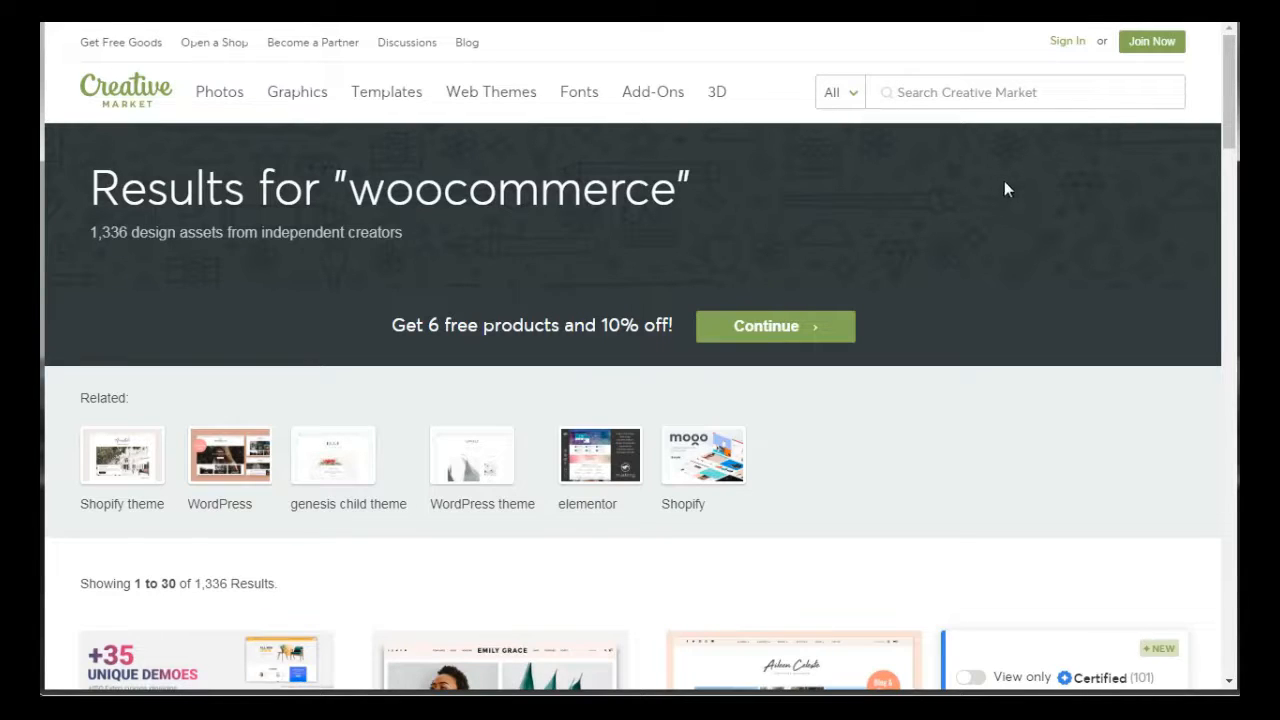
scroll(209, 208, down, 1)
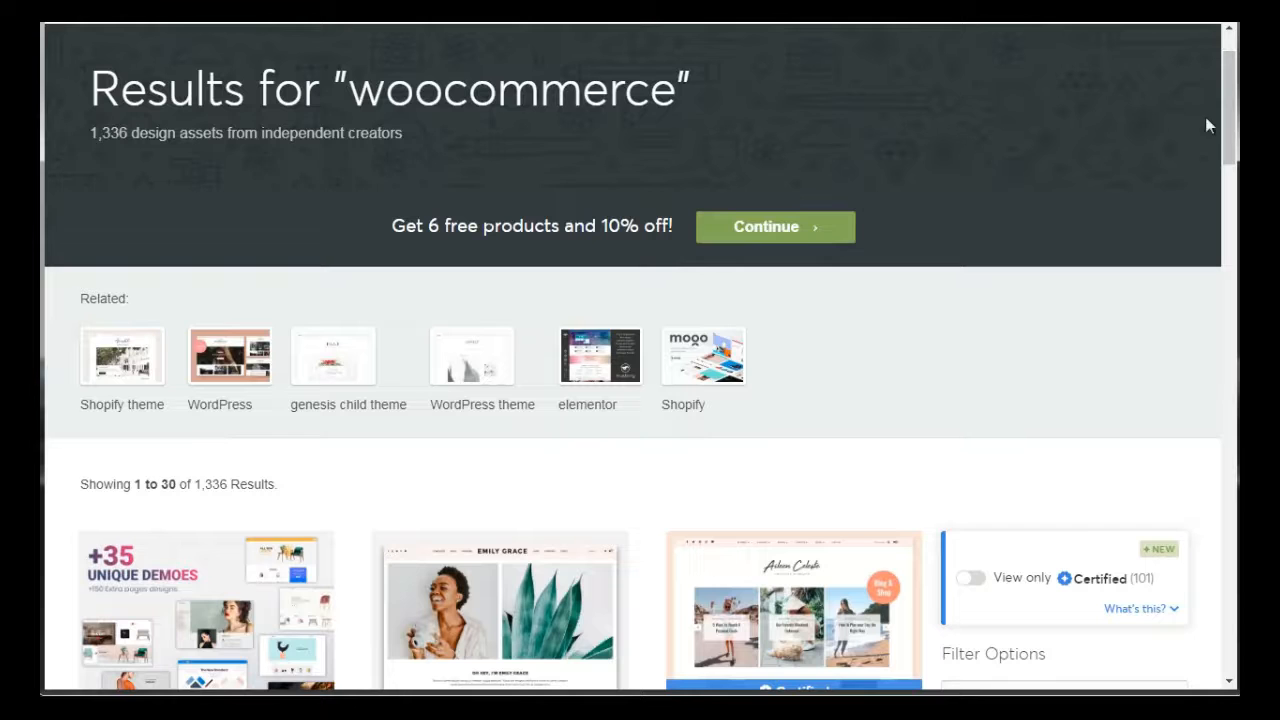
drag(1223, 114, 1230, 70)
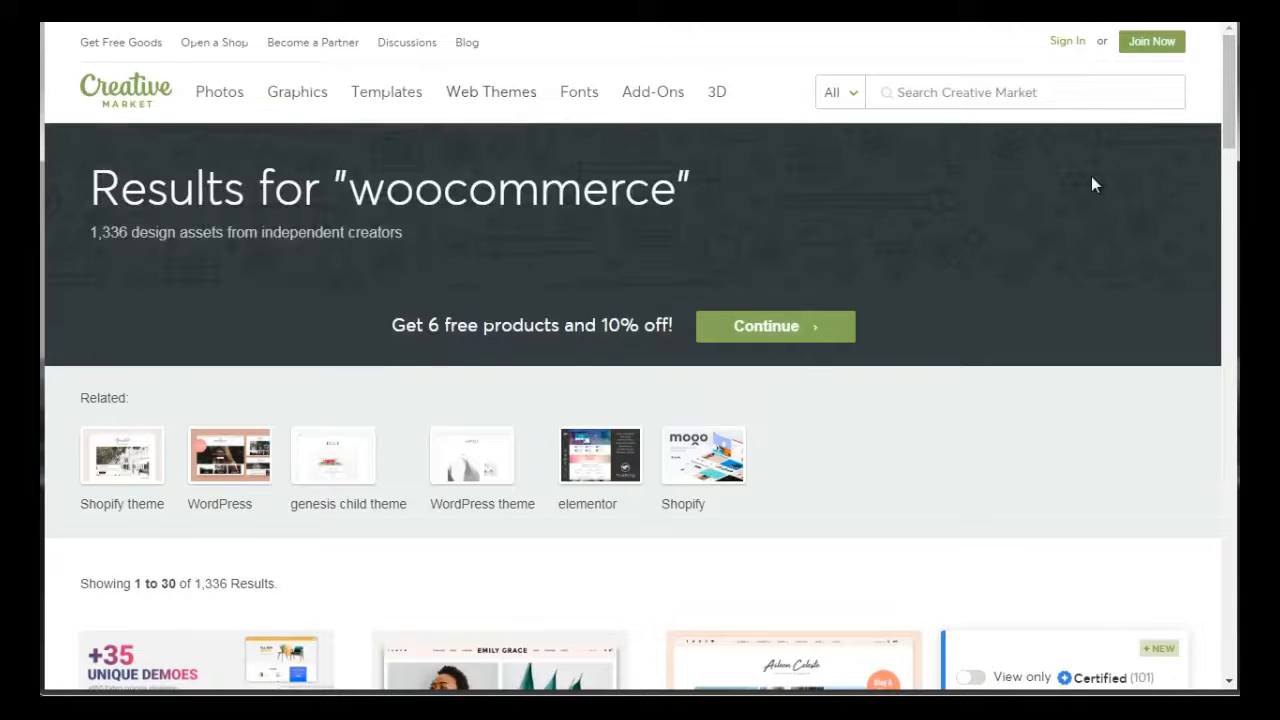
mouse_move(1228, 115)
mouse_down()
mouse_move(1228, 575)
mouse_move(1228, 97)
mouse_up()
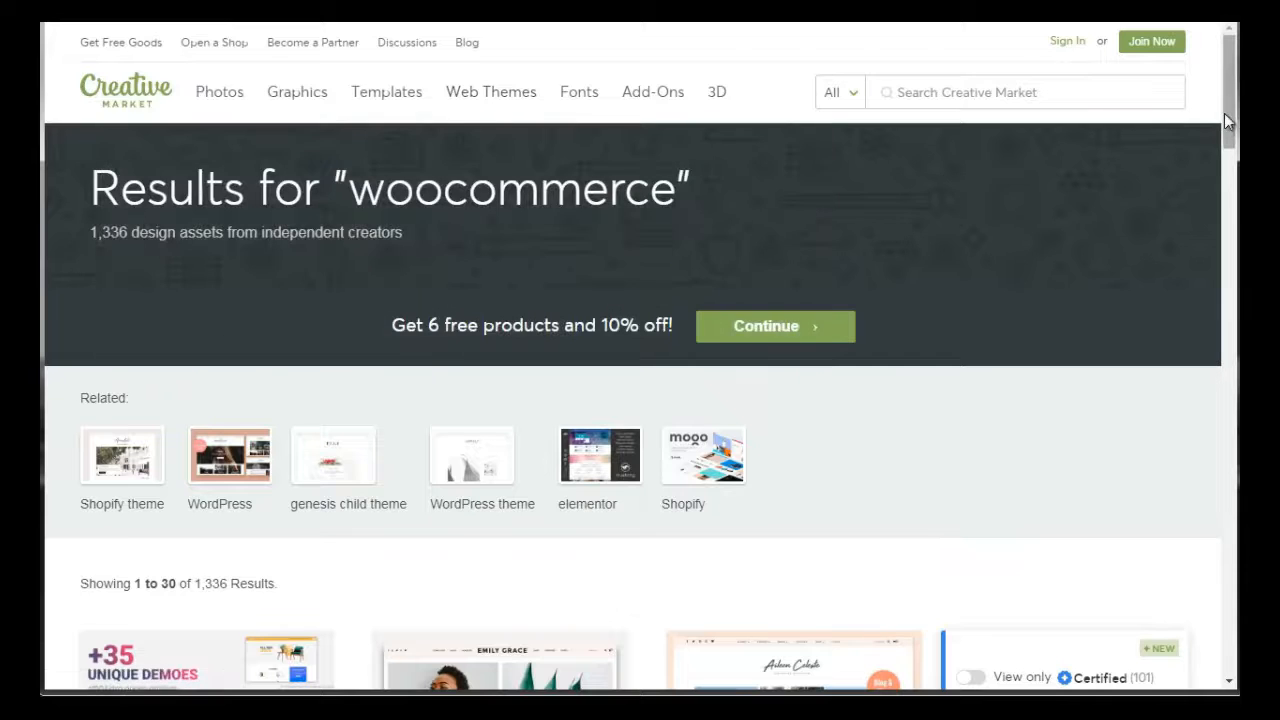
drag(1227, 120, 1229, 214)
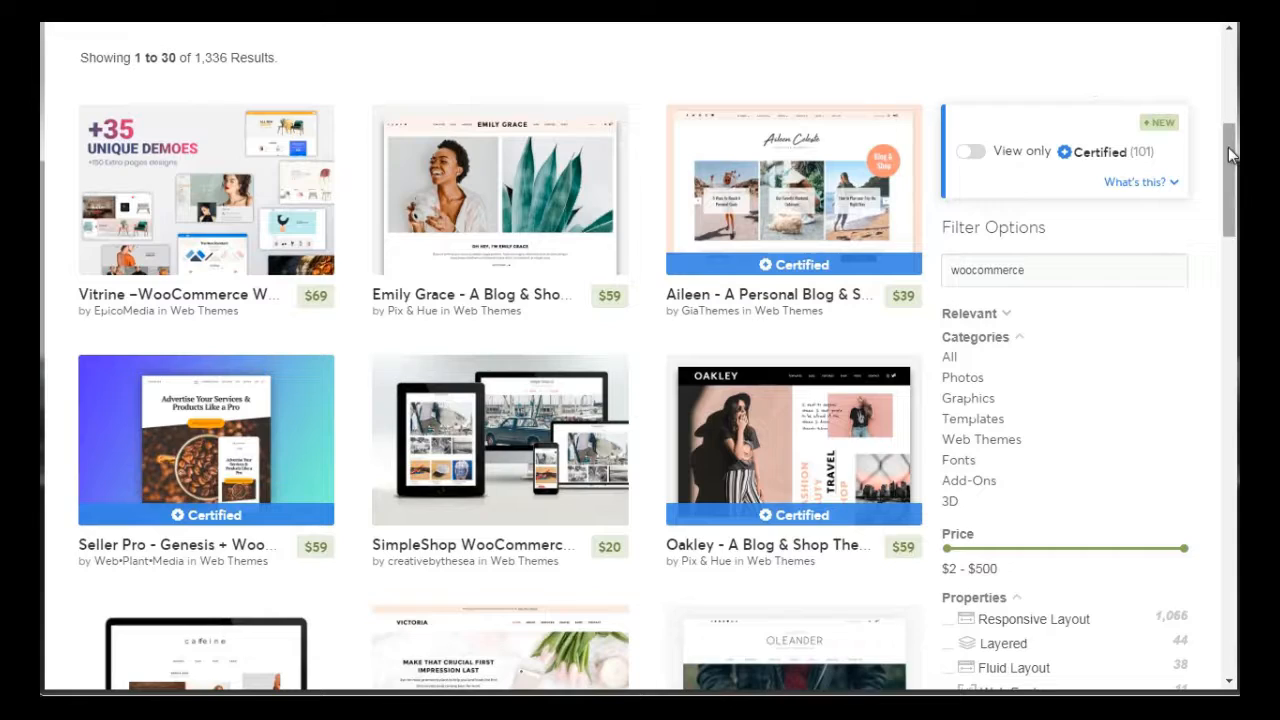
drag(1228, 147, 1231, 174)
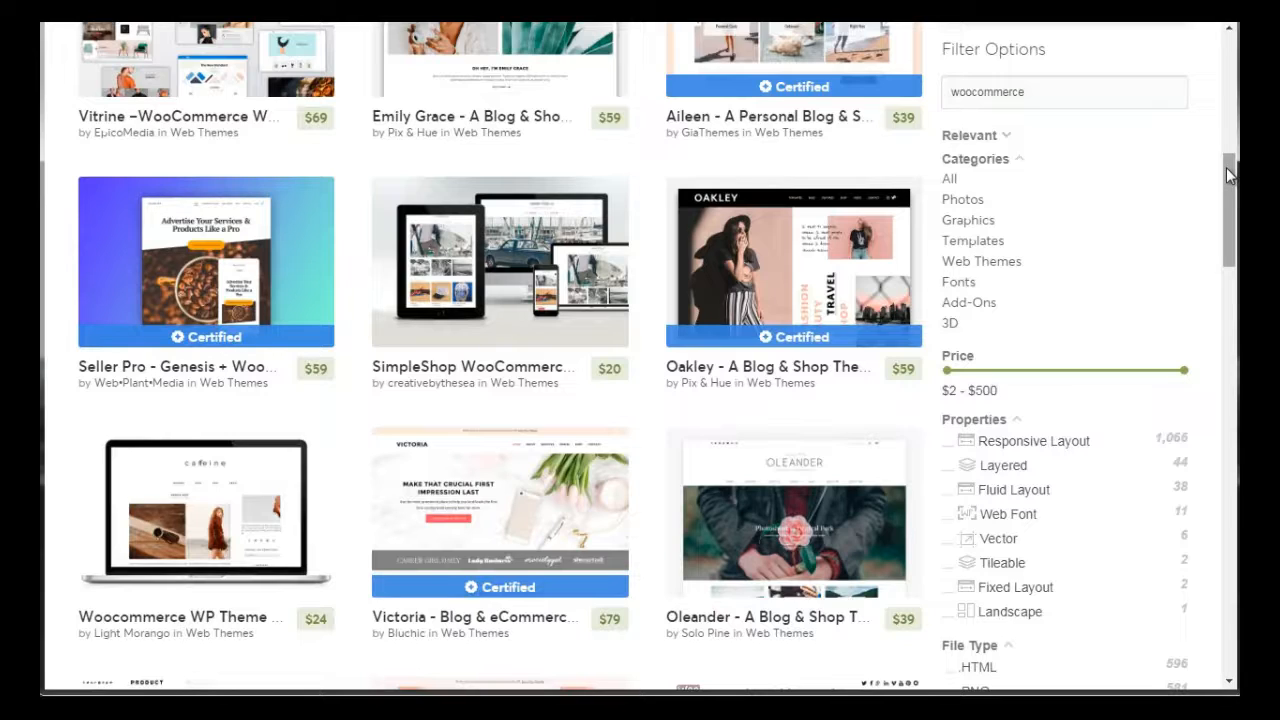
drag(1230, 175, 1235, 163)
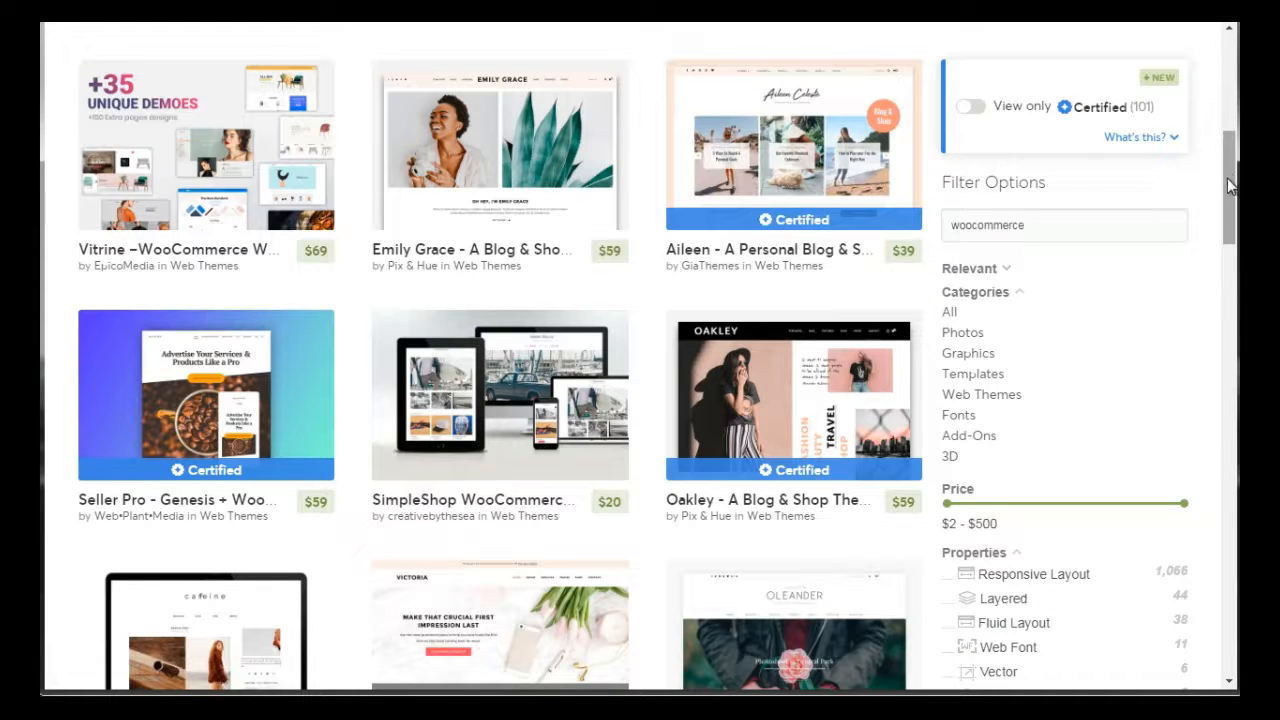
drag(1230, 186, 1232, 192)
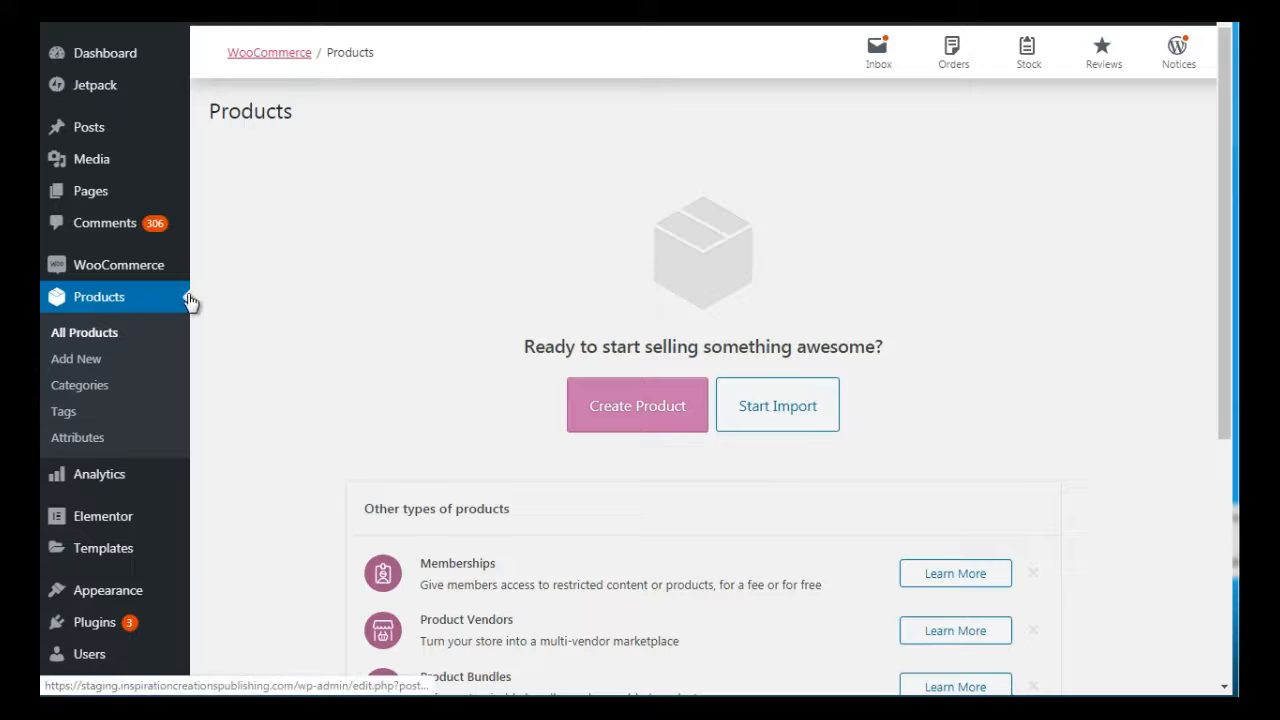
In the WordPress admin, start creating a product, view the CSV product import page and return to the new product form
mouse_move(100, 270)
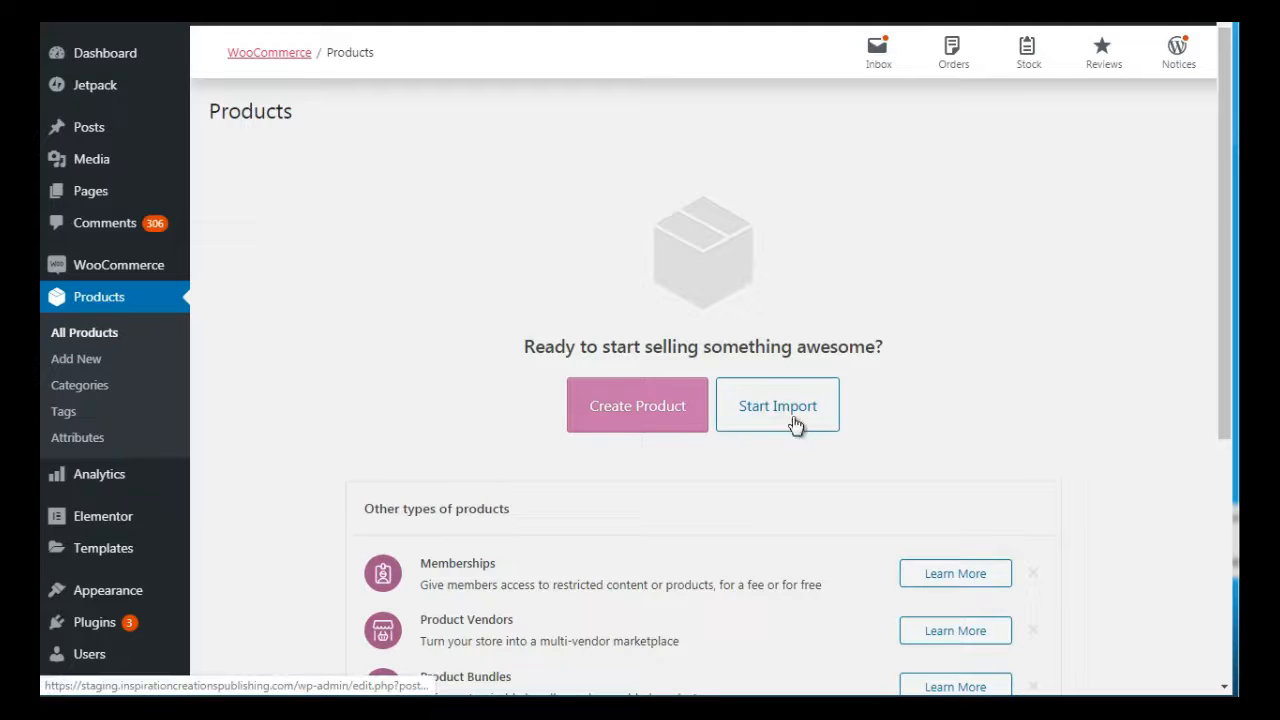
click(662, 411)
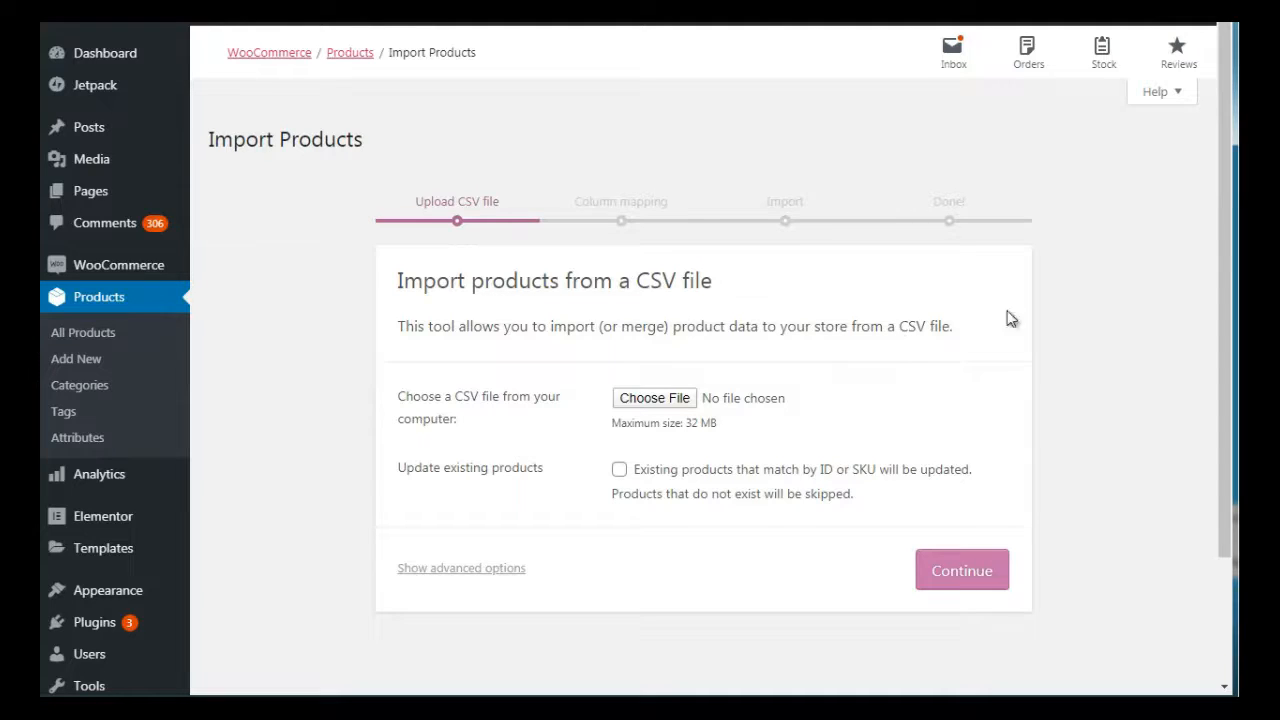
mouse_move(1225, 204)
mouse_down()
mouse_move(1225, 337)
mouse_move(1221, 223)
mouse_up()
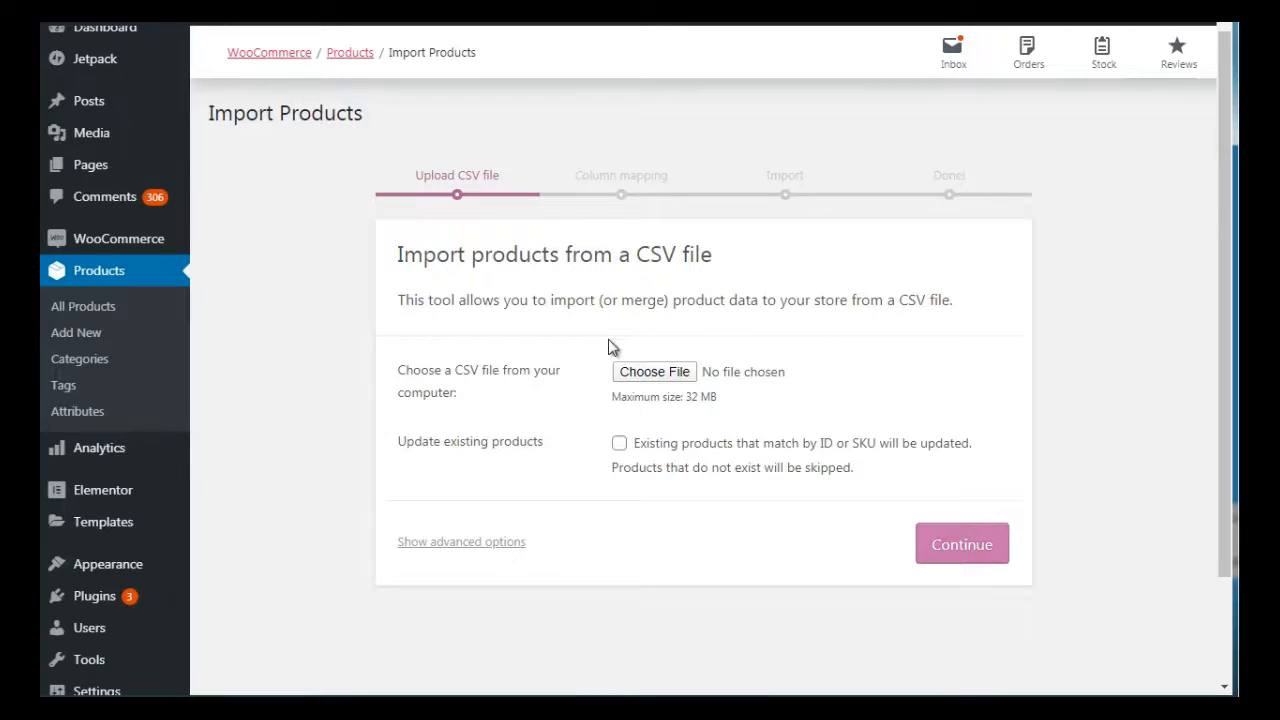
click(150, 14)
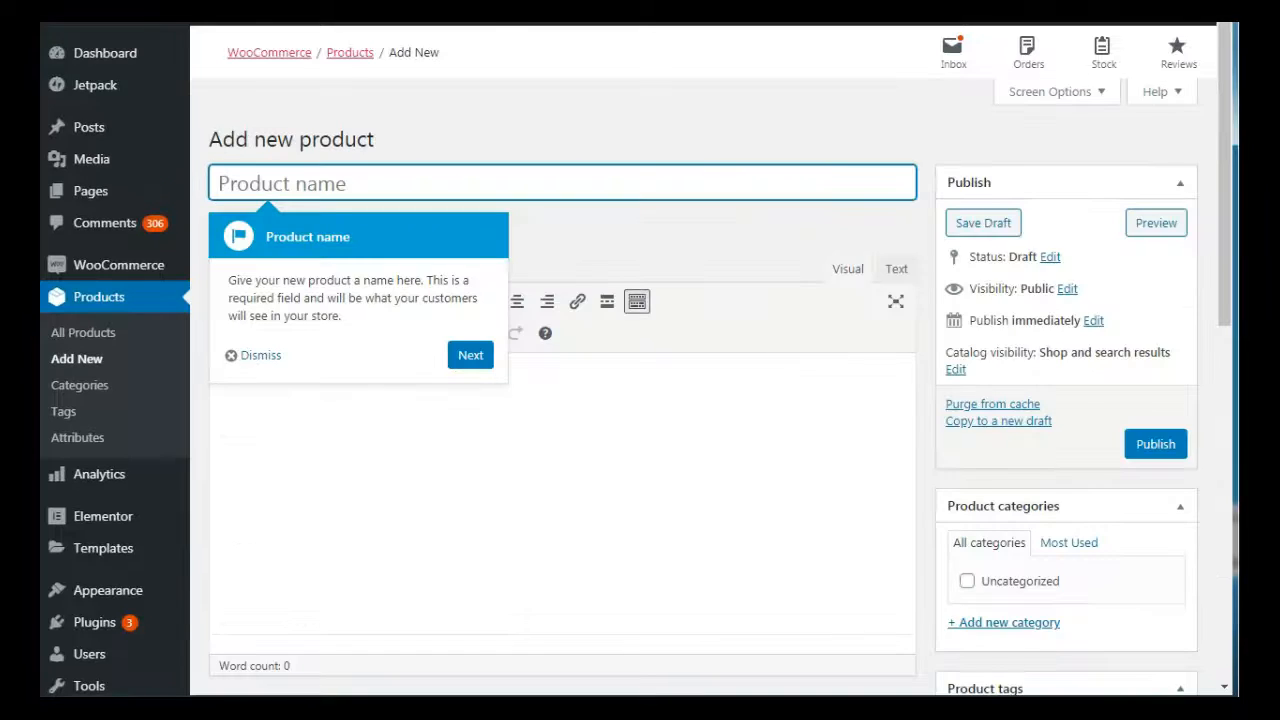
Dismiss the product walkthrough and name the new product "Book 1"
click(484, 358)
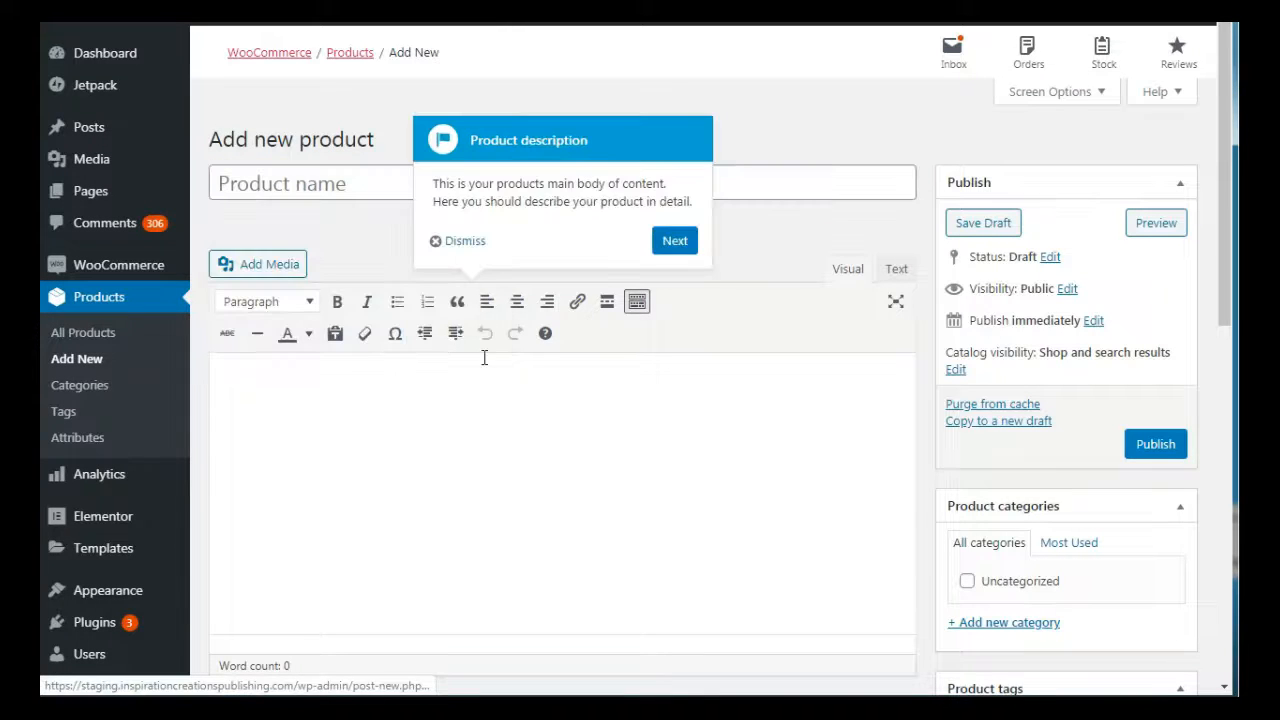
click(464, 241)
click(340, 183)
text(Book )
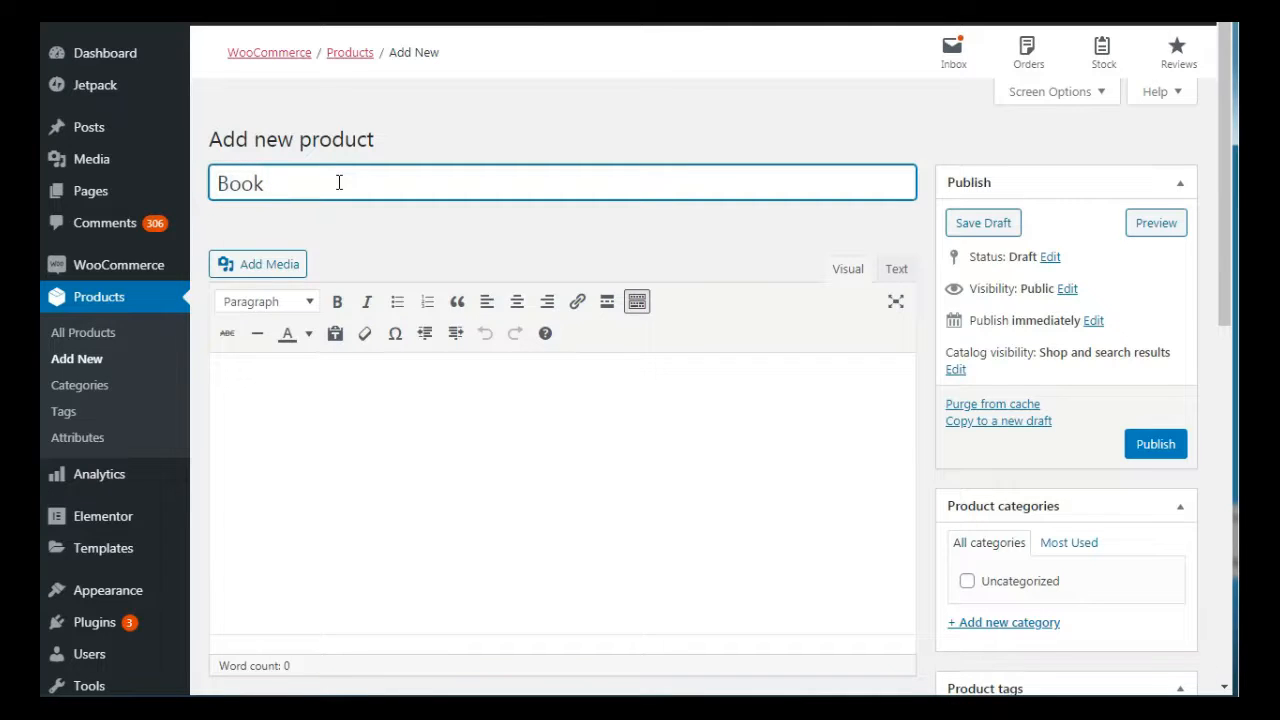
text(1)
Enter "Description" as the product description and format it as a bulleted list
click(338, 434)
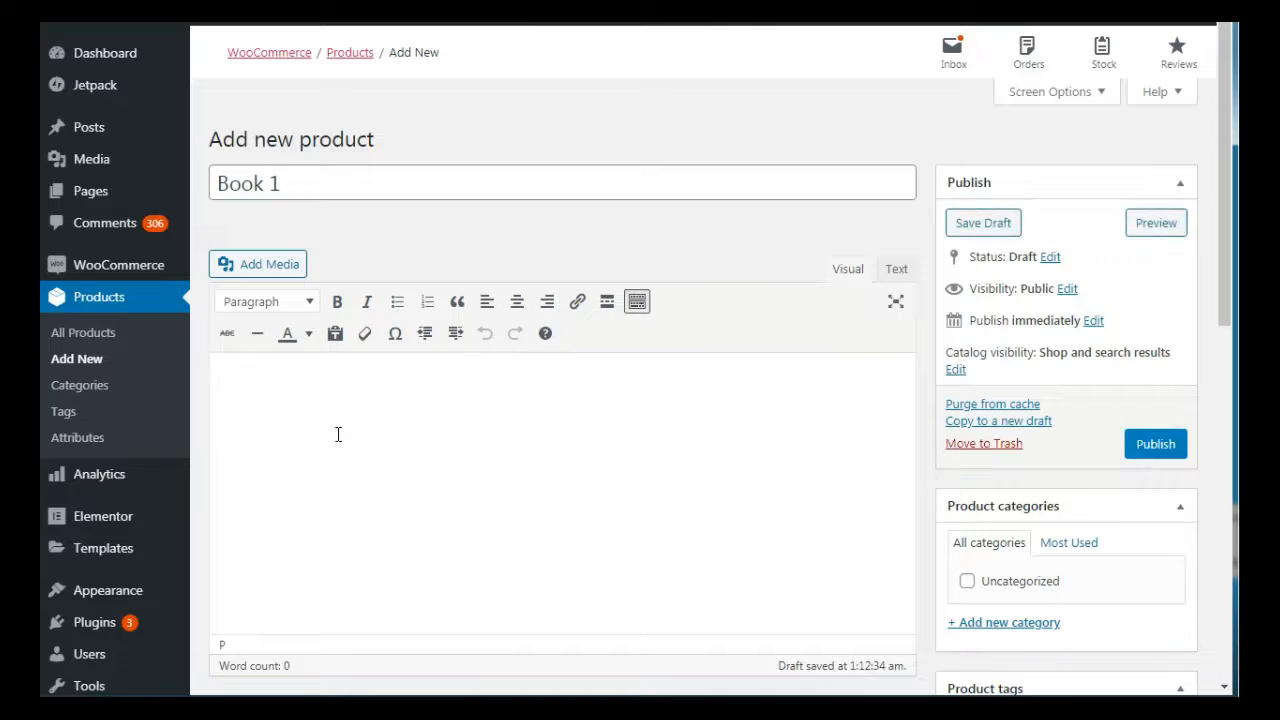
text(Des)
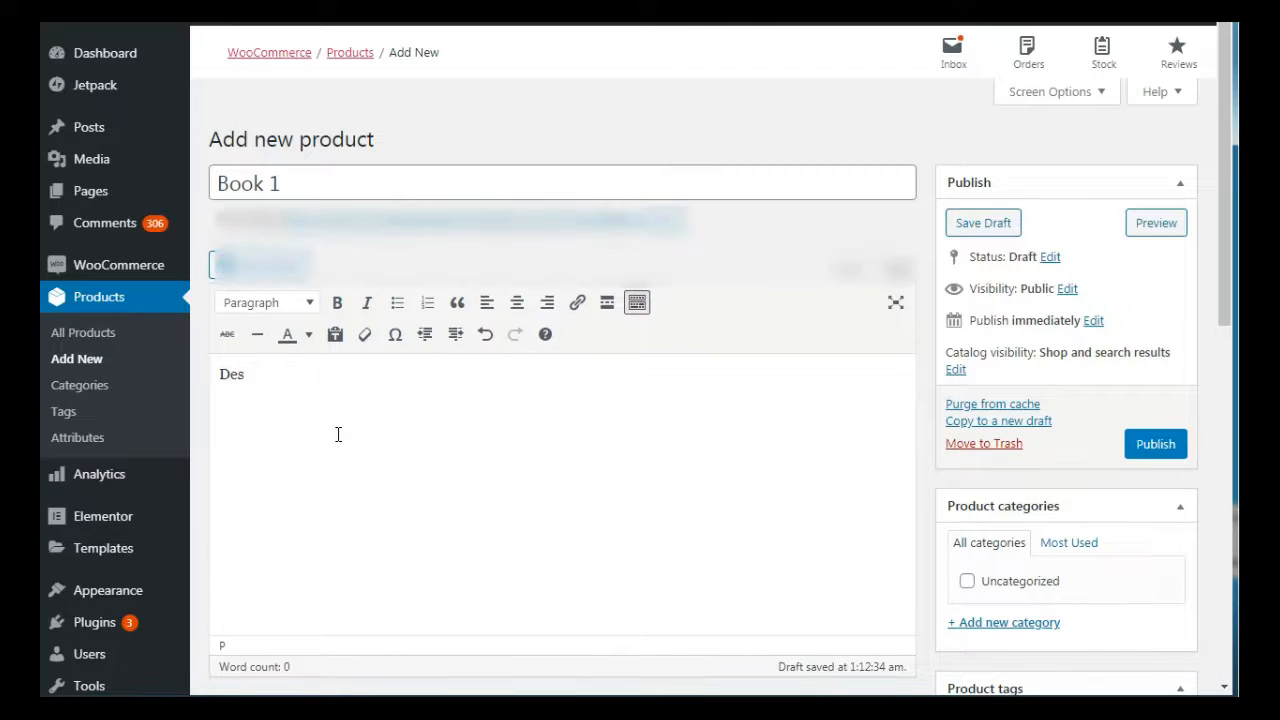
text(koription)
key(ctrl+a)
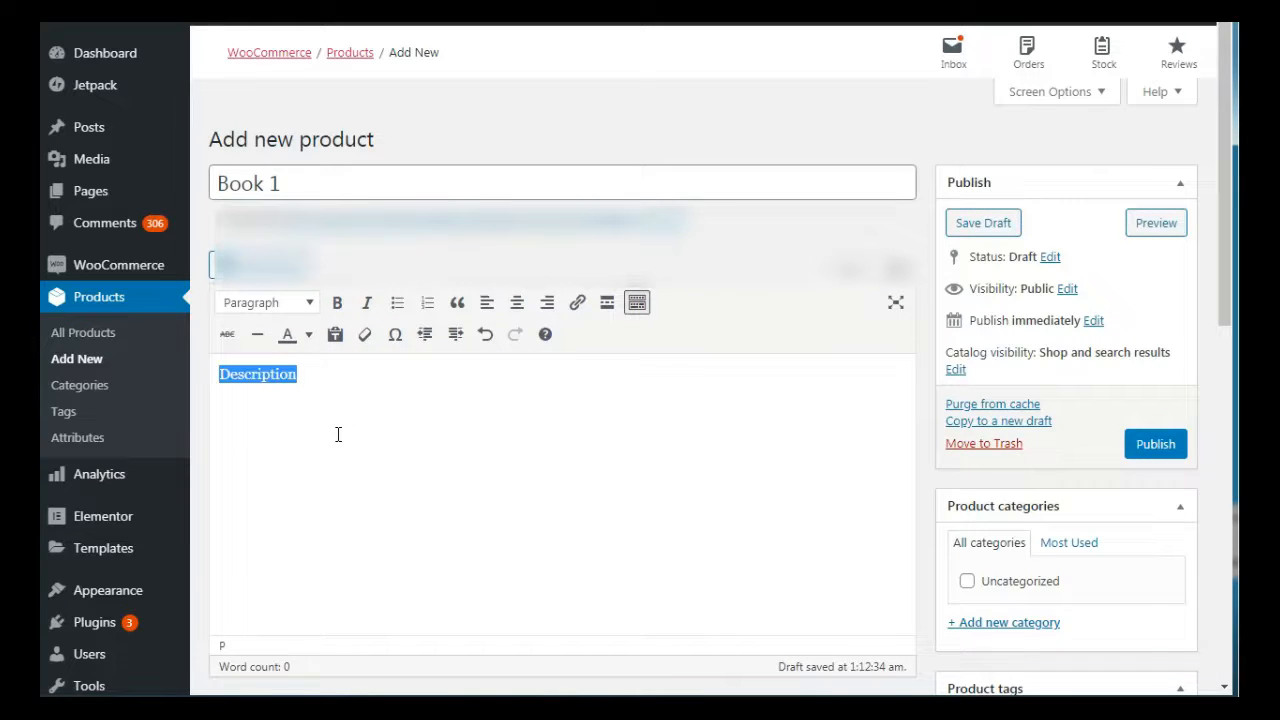
click(397, 302)
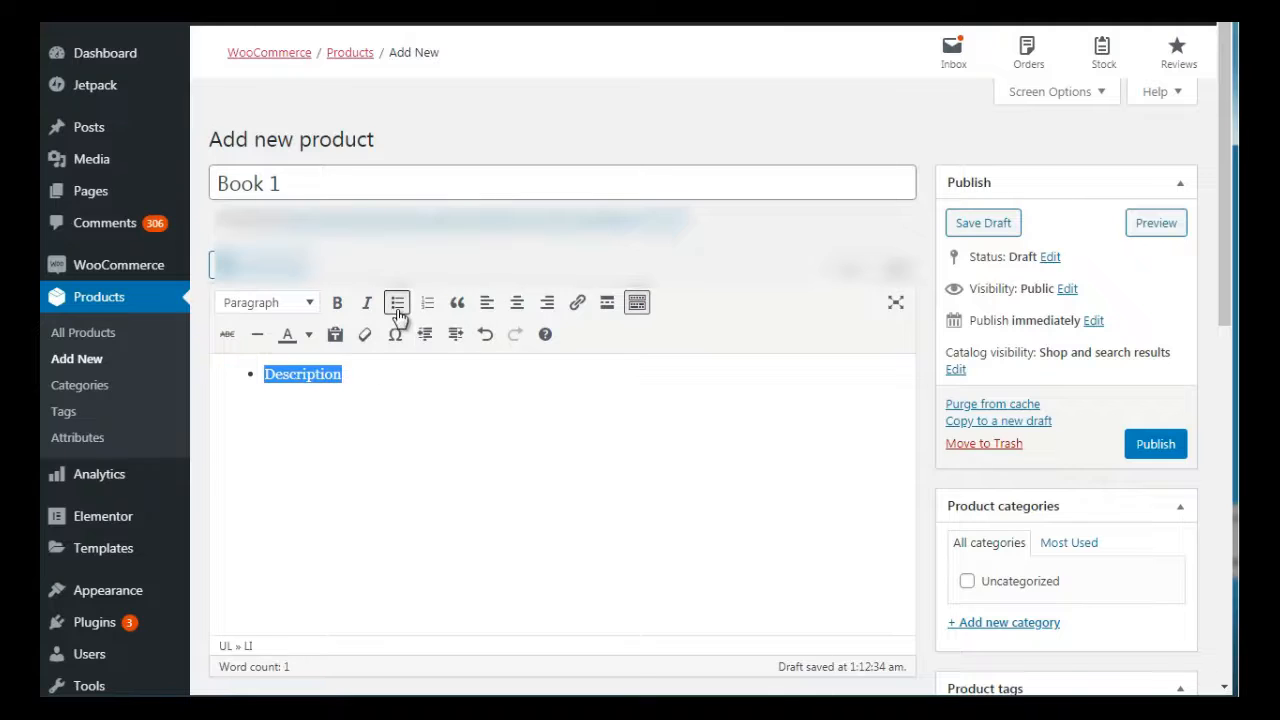
click(389, 384)
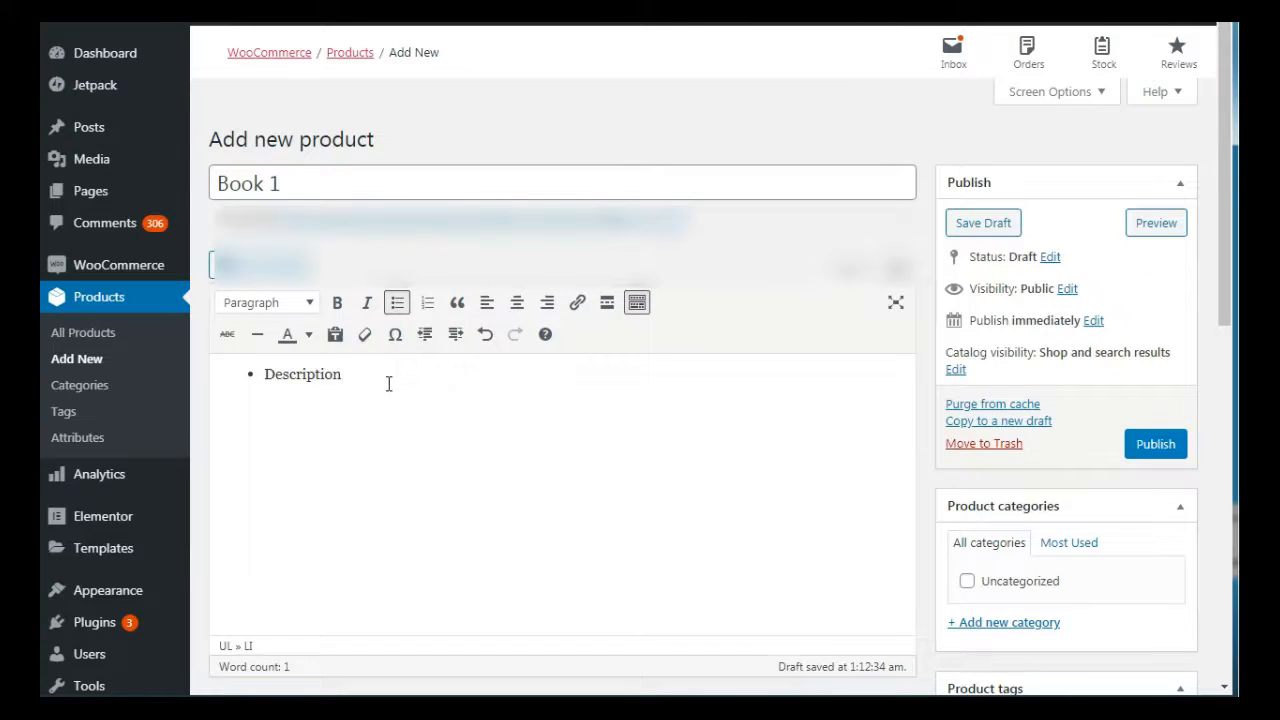
Add the bullet points "Feature 1", "Feature 2" and "Feature 3" below the first item of the description
key(Return)
text(Feature 1)
key(Return)
text(Feature 2)
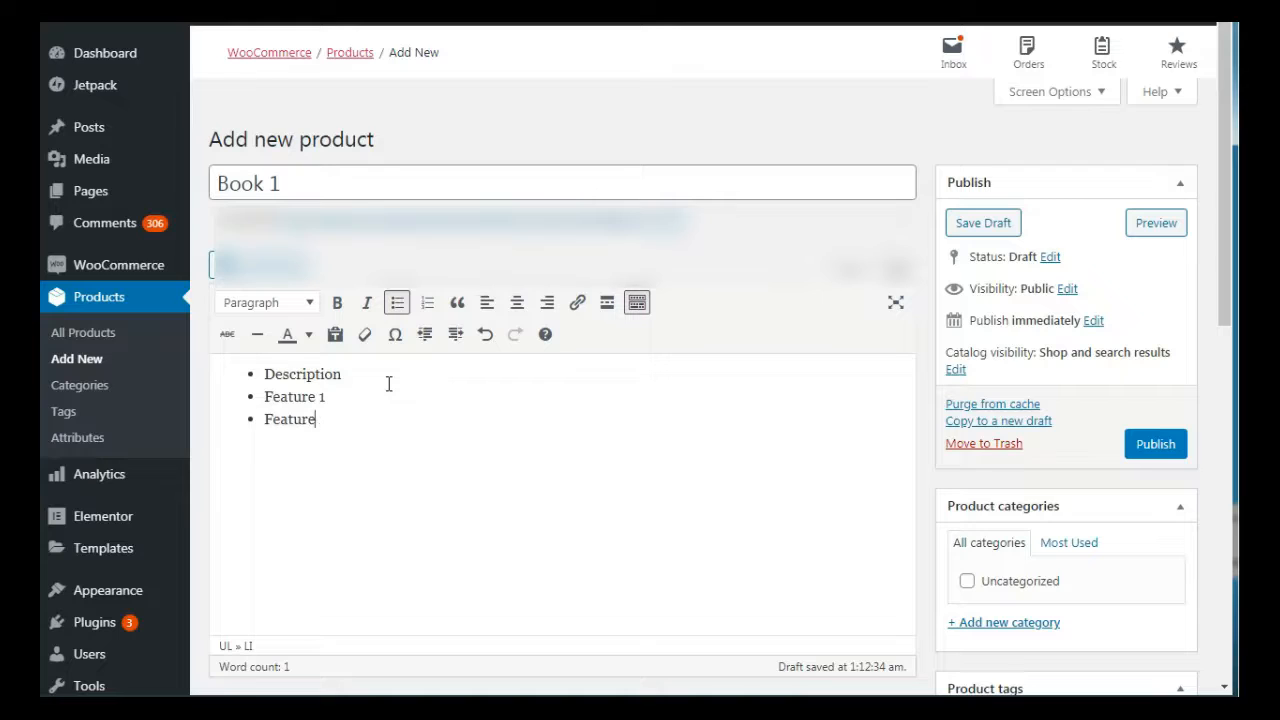
key(Return)
text(Feature 3)
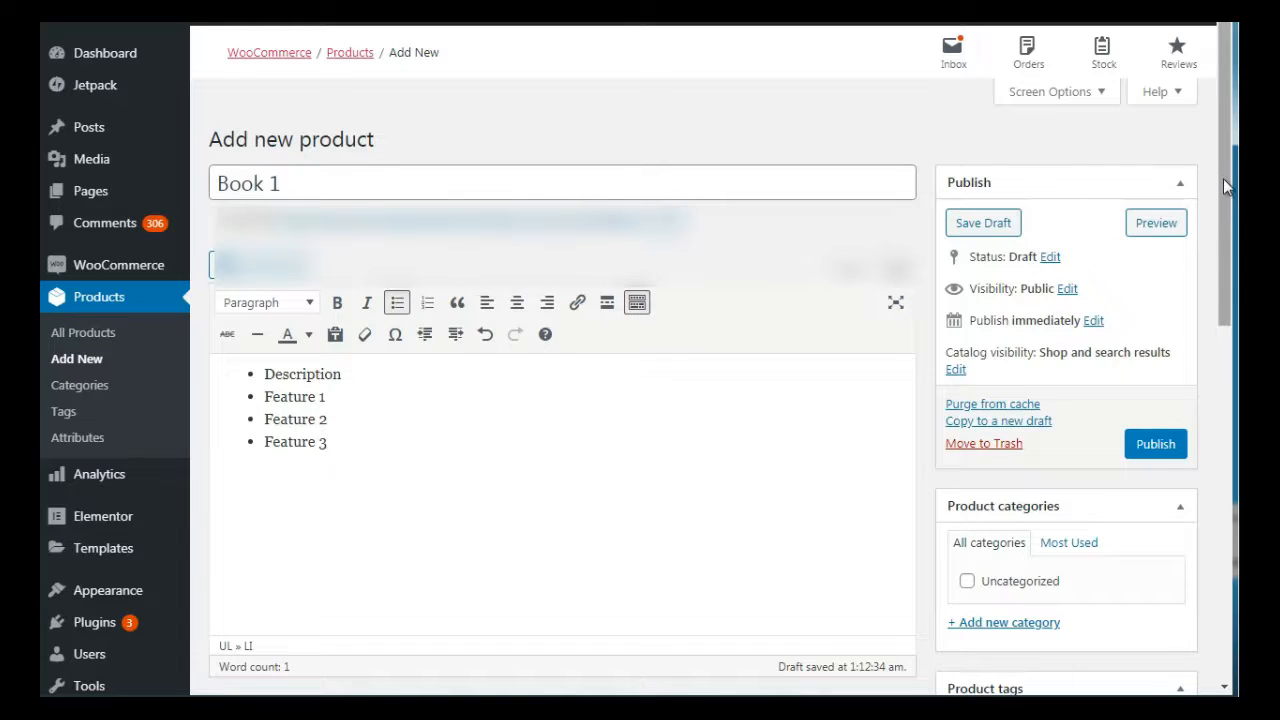
Check which product types are available in the product data, keeping the simple product type
drag(1223, 179, 1218, 414)
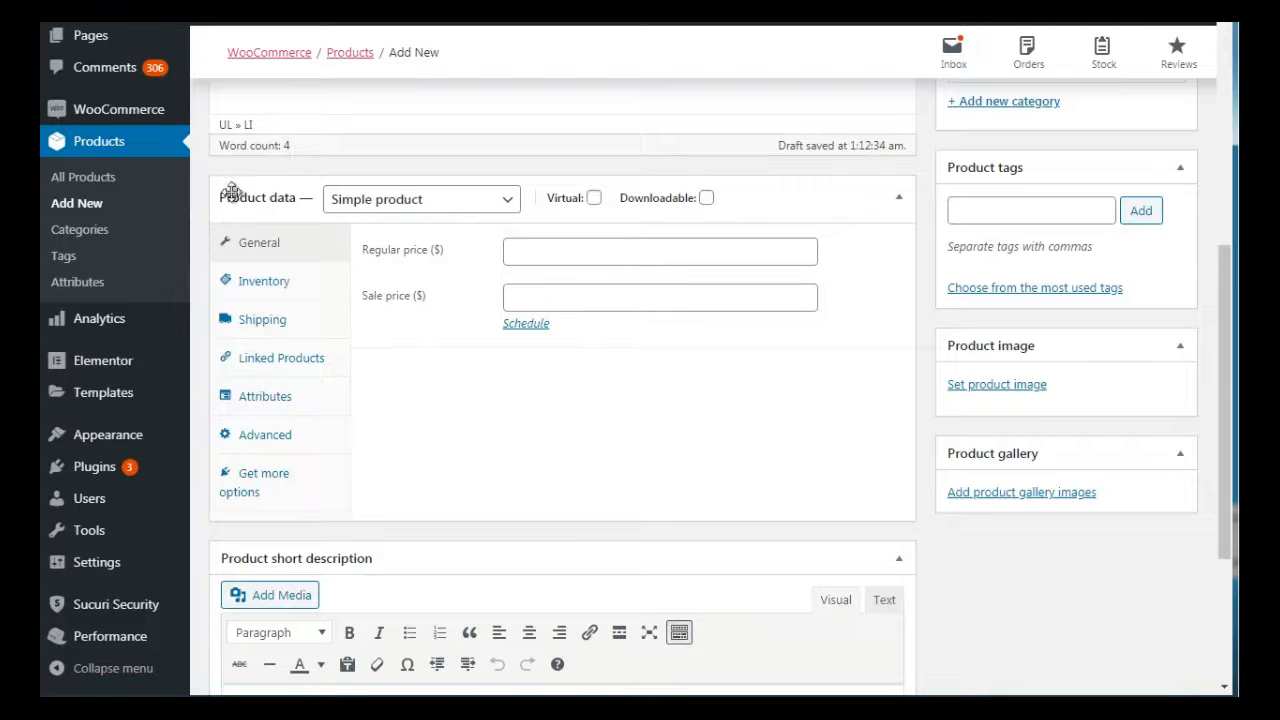
click(366, 207)
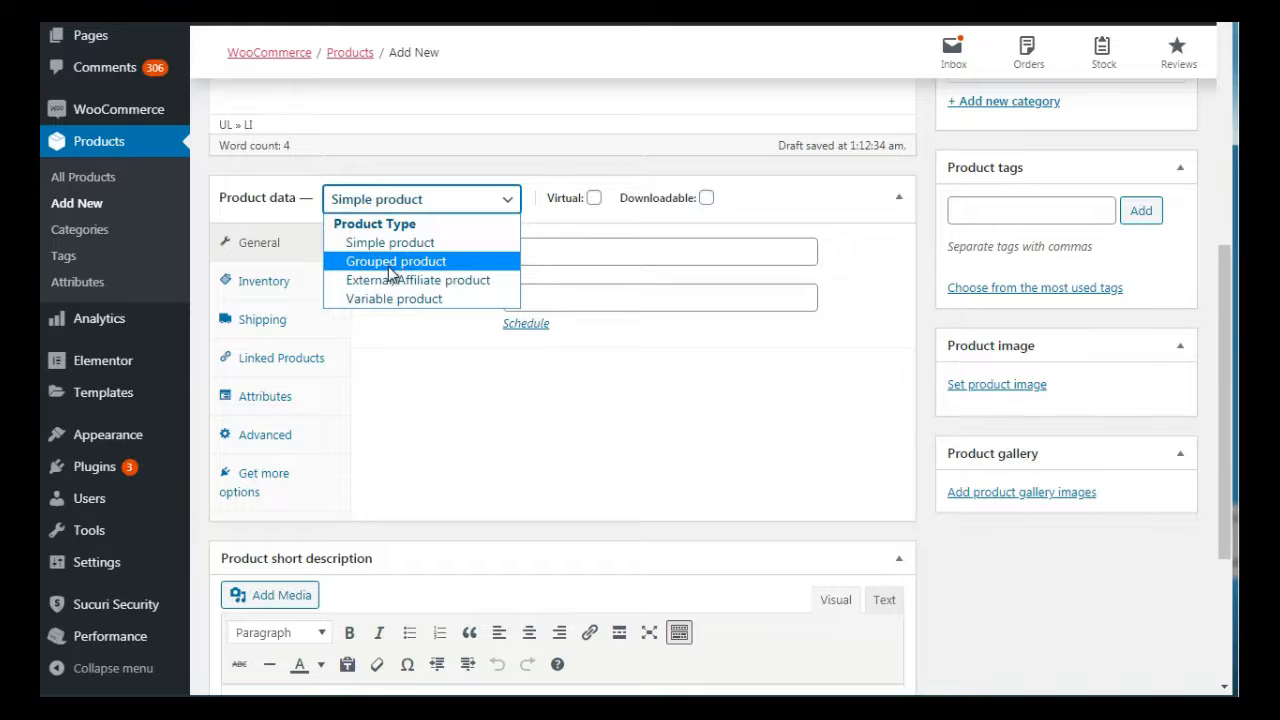
click(449, 167)
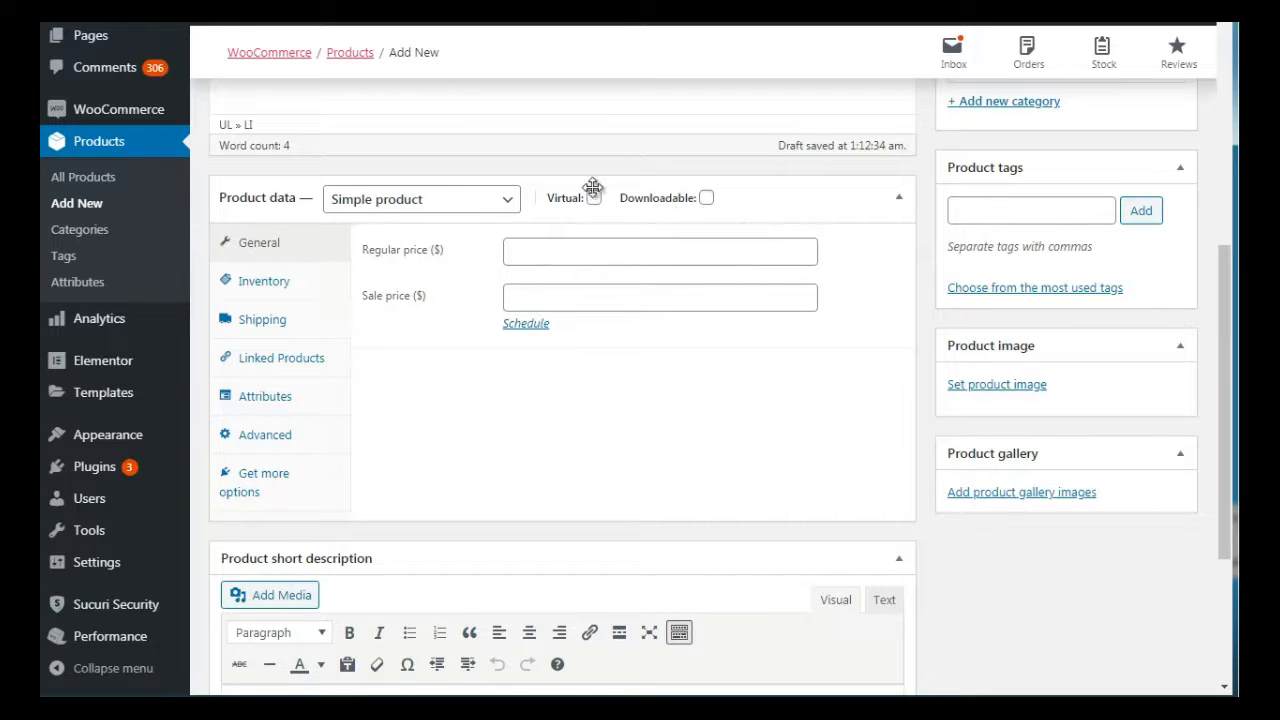
click(706, 198)
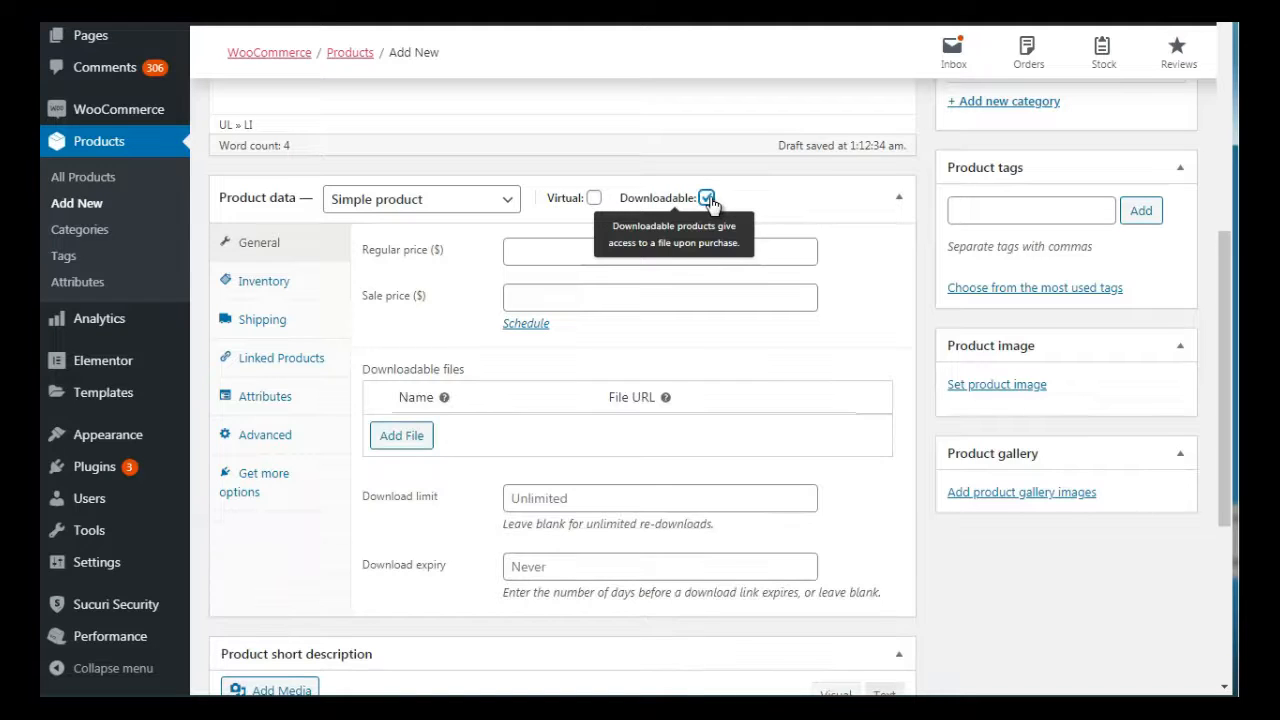
click(595, 199)
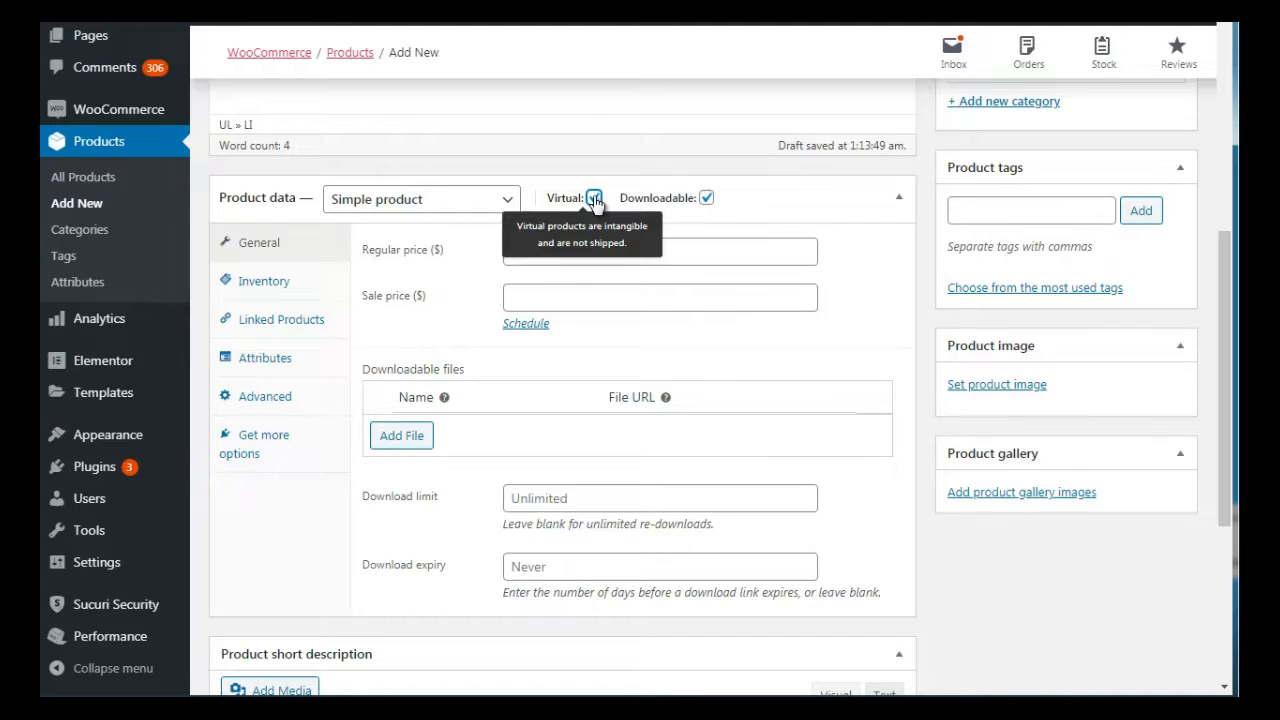
click(595, 199)
click(706, 198)
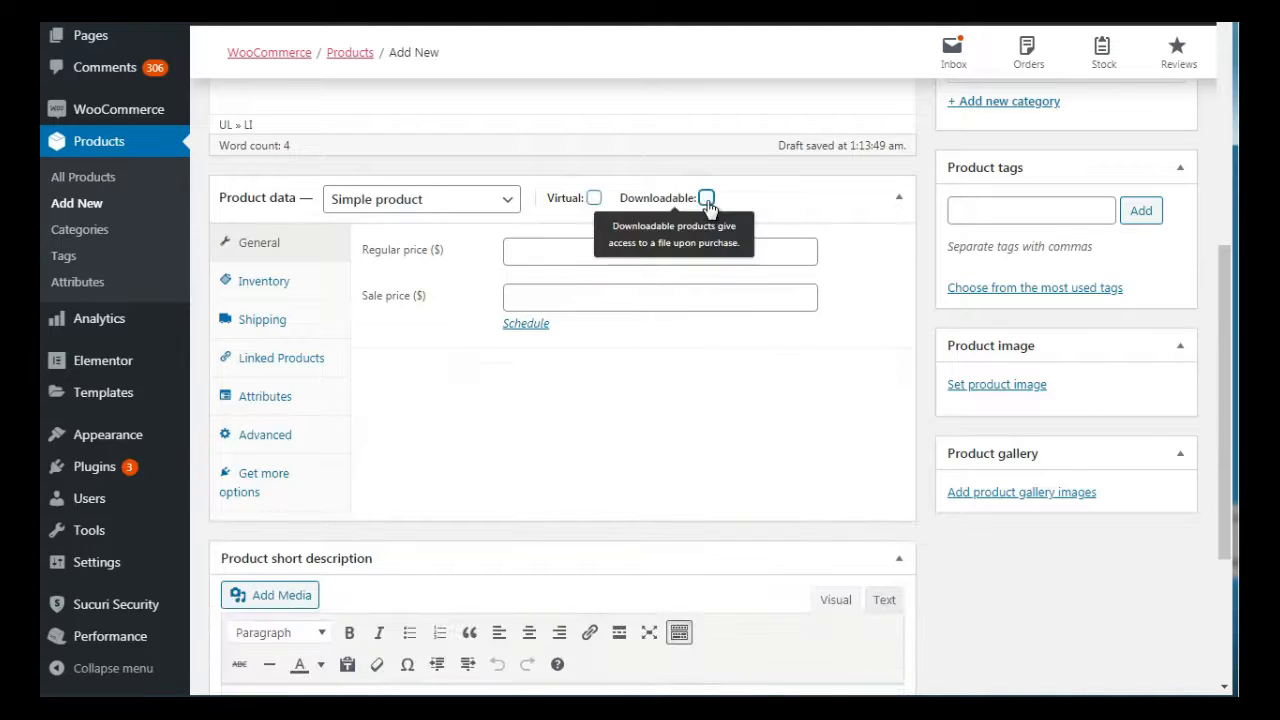
Mark the product as downloadable and check the explanation of the downloadable file URL
click(706, 198)
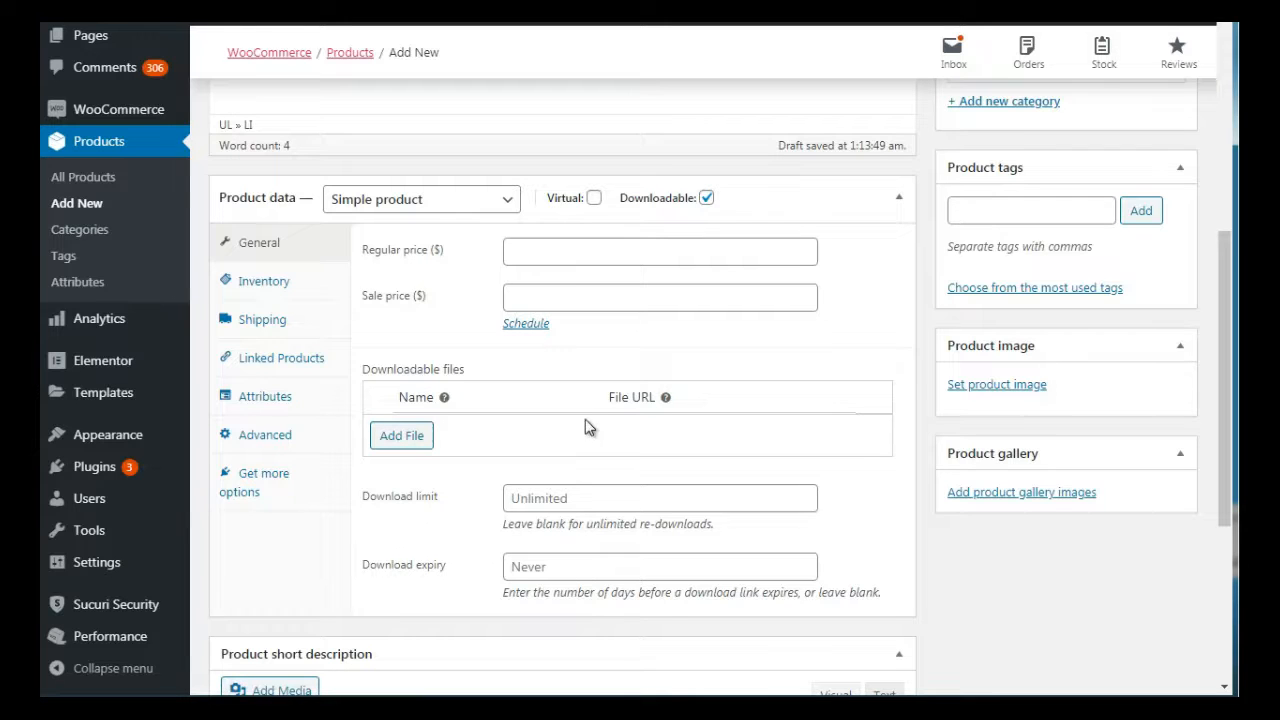
mouse_move(662, 401)
Examine the product's inventory settings with the stock status options, its shipping fields and its linked-product fields for upsells and cross-sells
mouse_move(1225, 298)
mouse_down()
mouse_move(1227, 385)
mouse_move(1212, 305)
mouse_up()
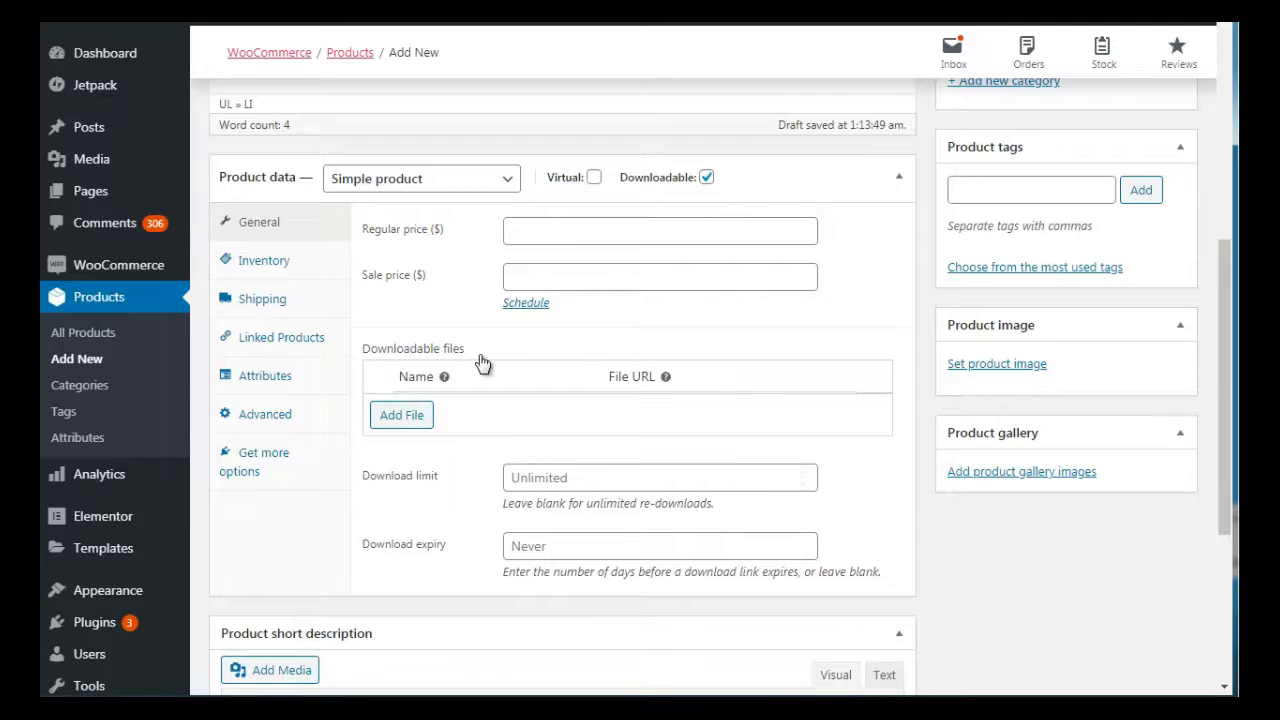
click(264, 260)
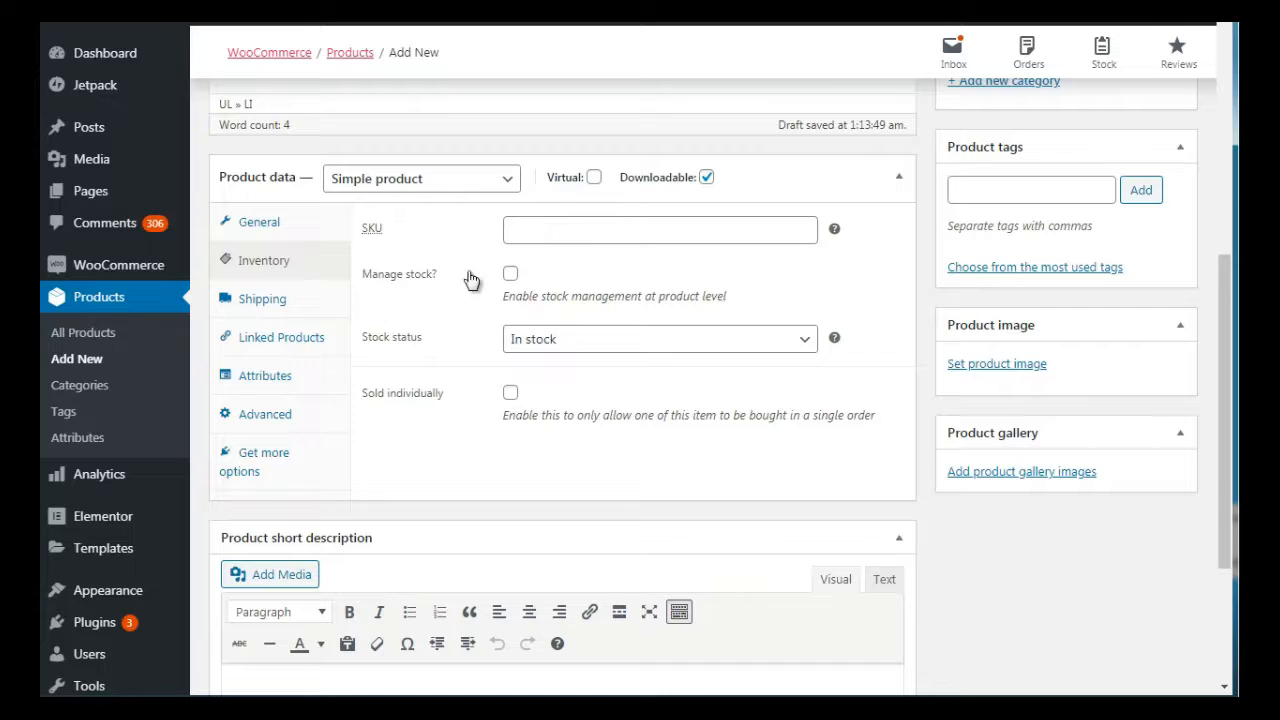
click(518, 343)
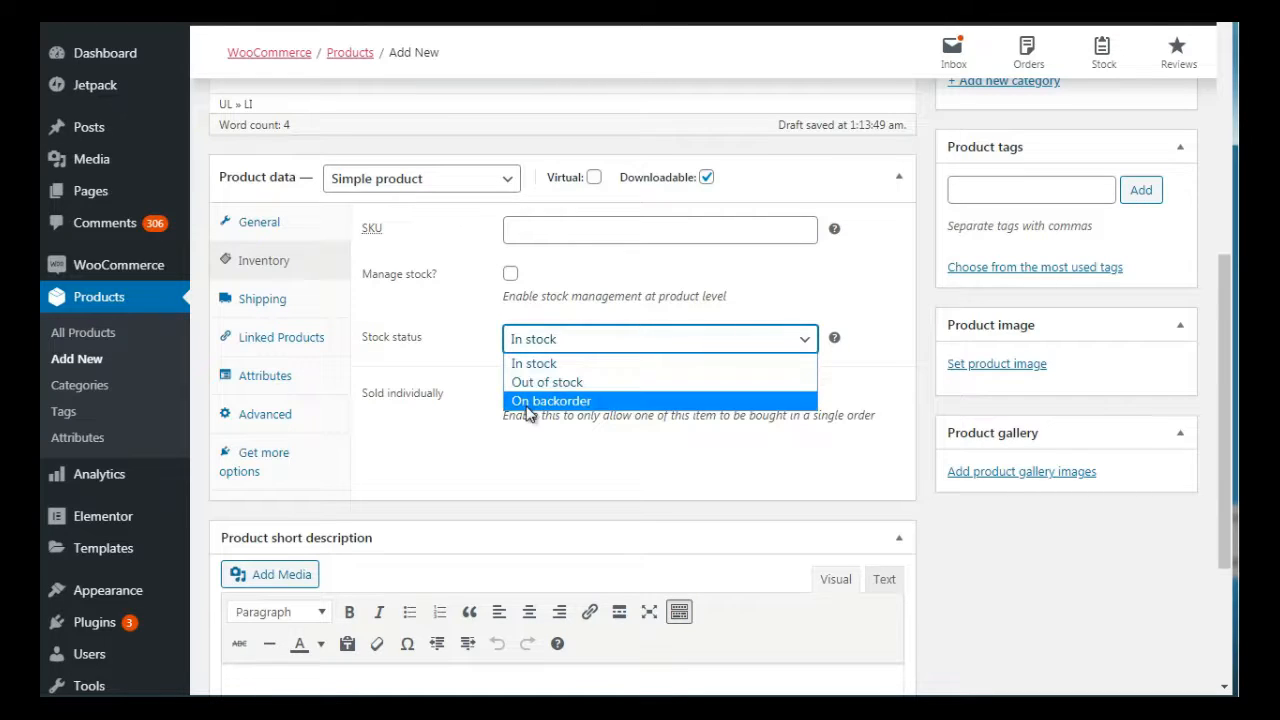
click(475, 353)
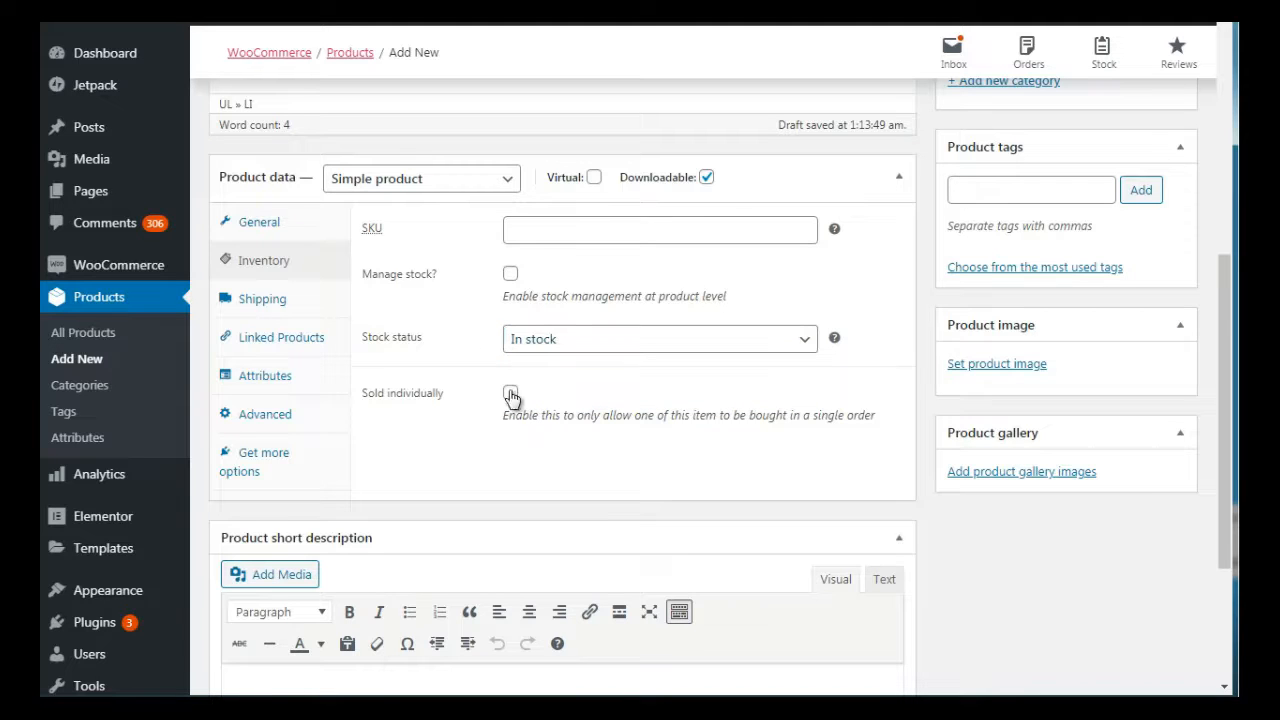
click(276, 299)
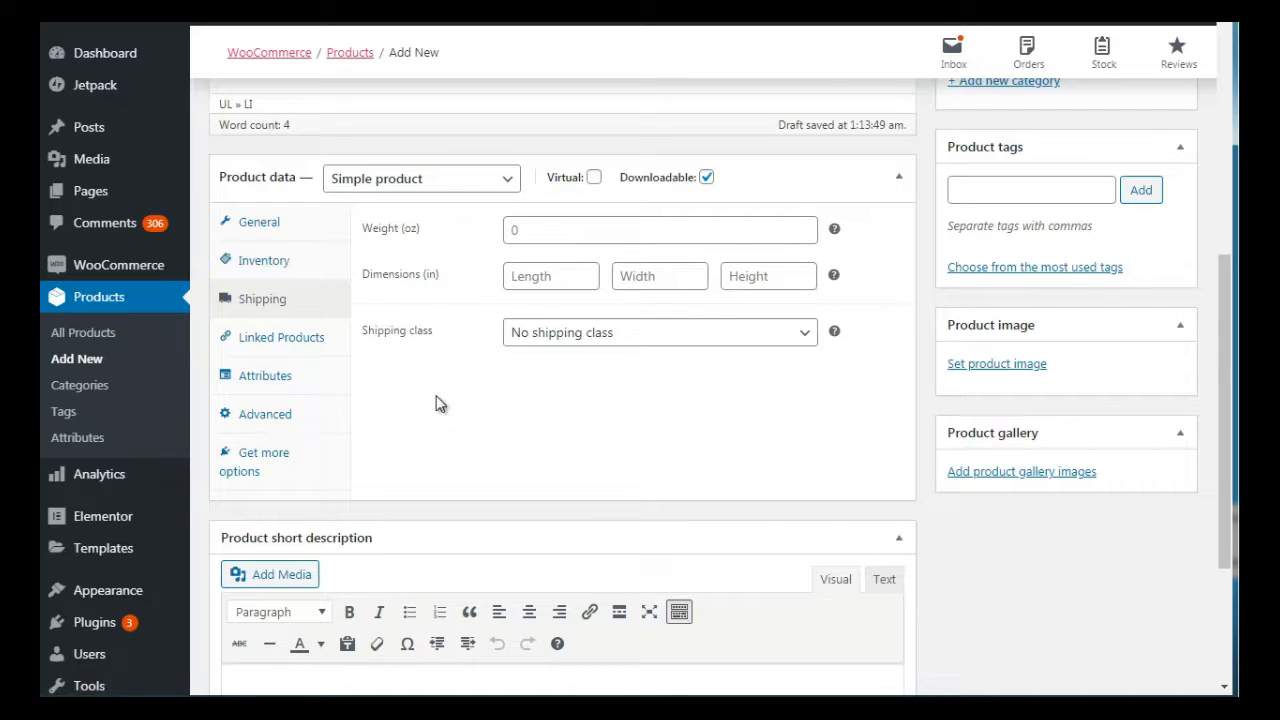
click(312, 349)
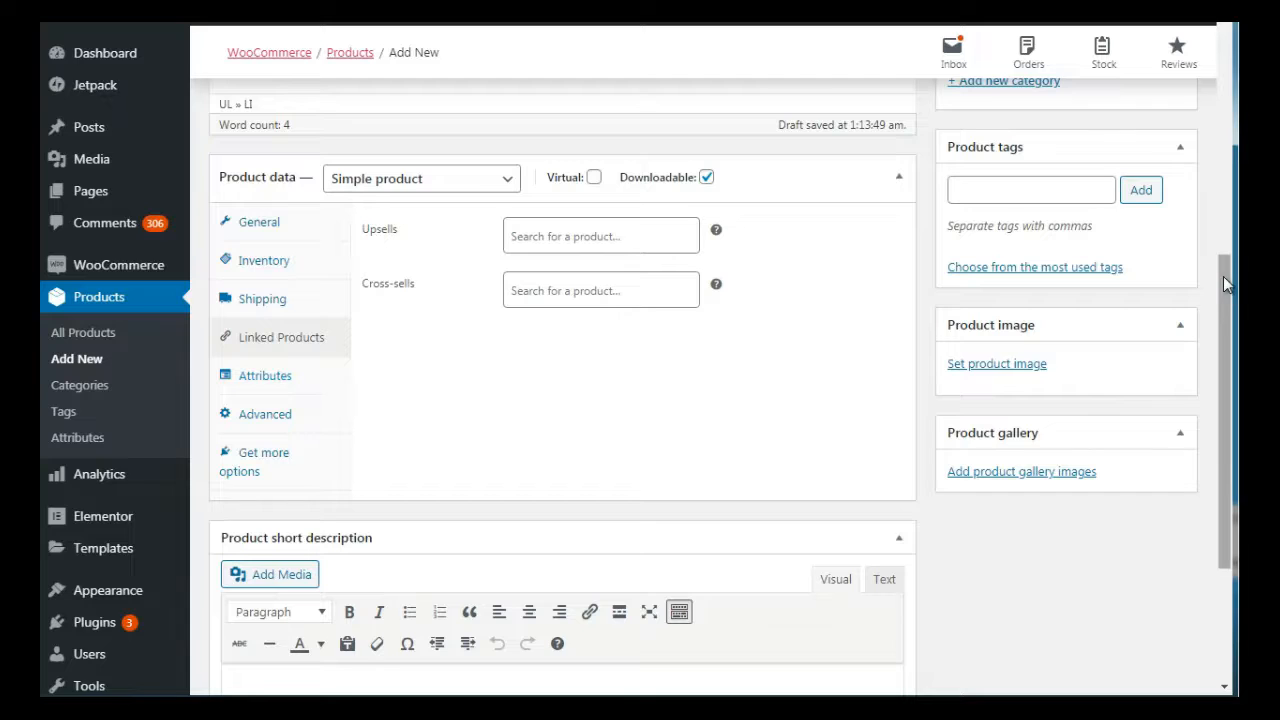
drag(1223, 276, 1223, 319)
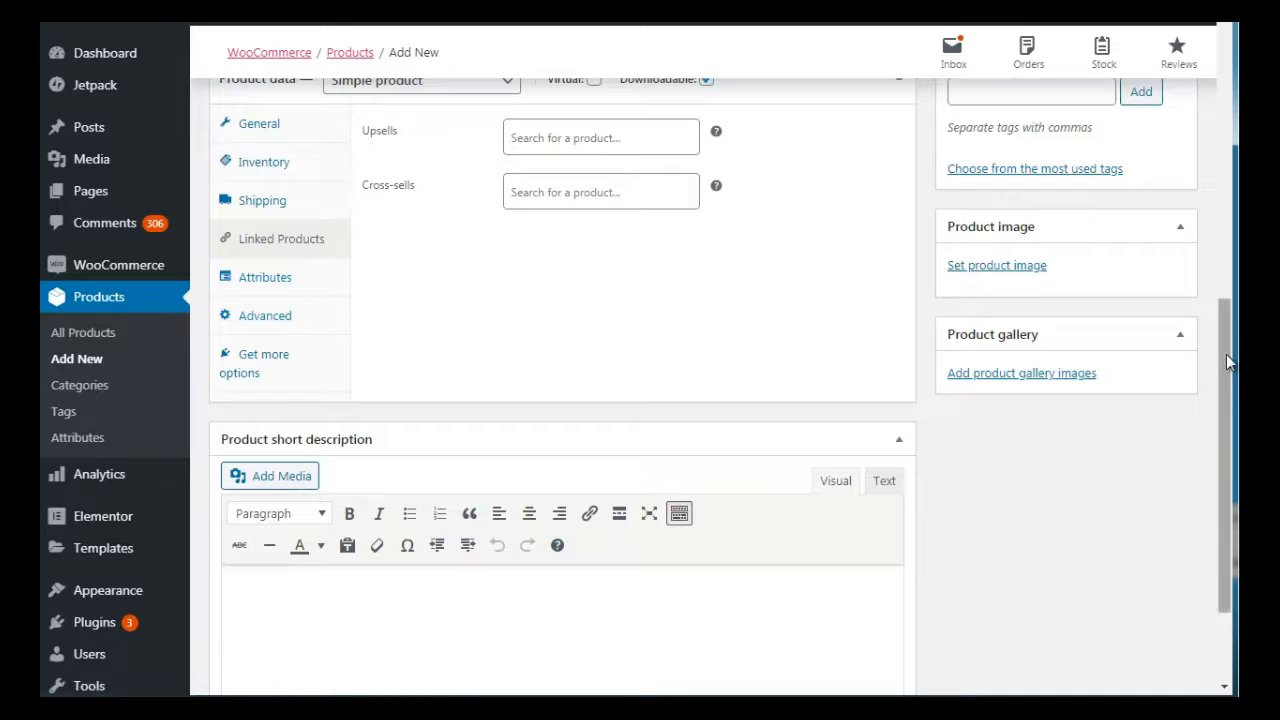
drag(1226, 354, 1220, 292)
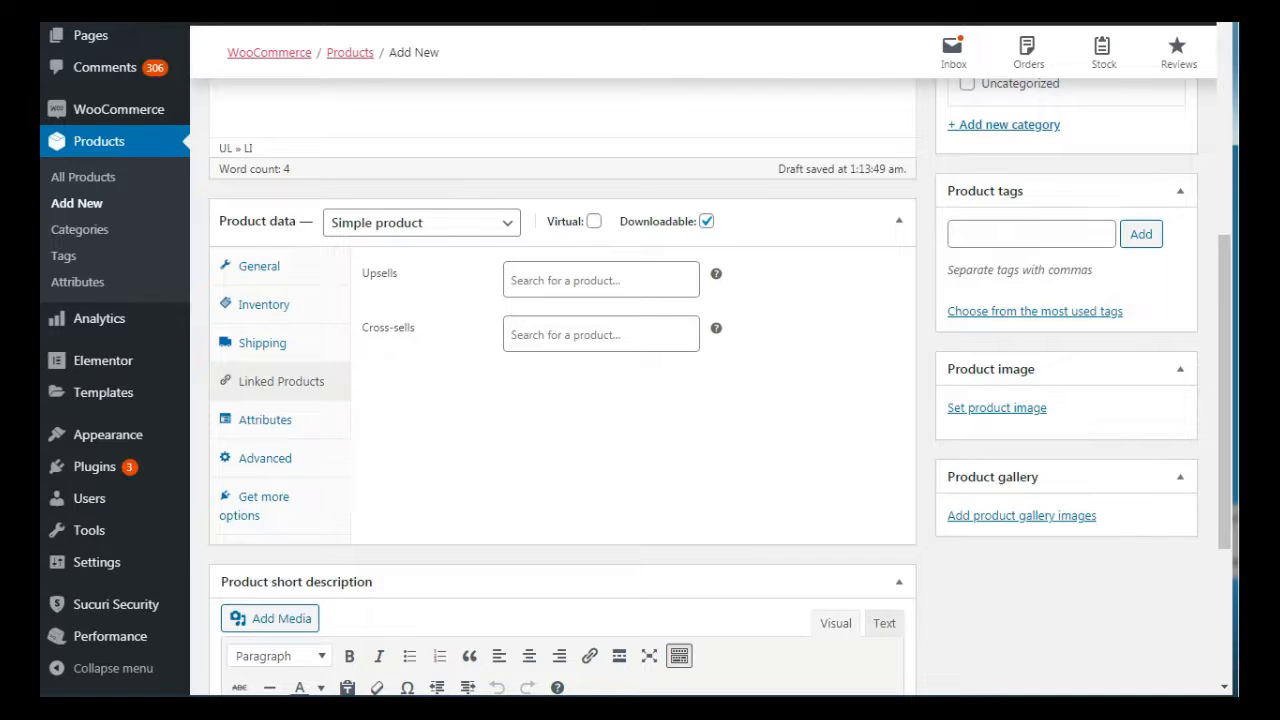
Set the product's regular price to 30 and its sale price to 10, and publish the product
drag(1215, 293, 1225, 190)
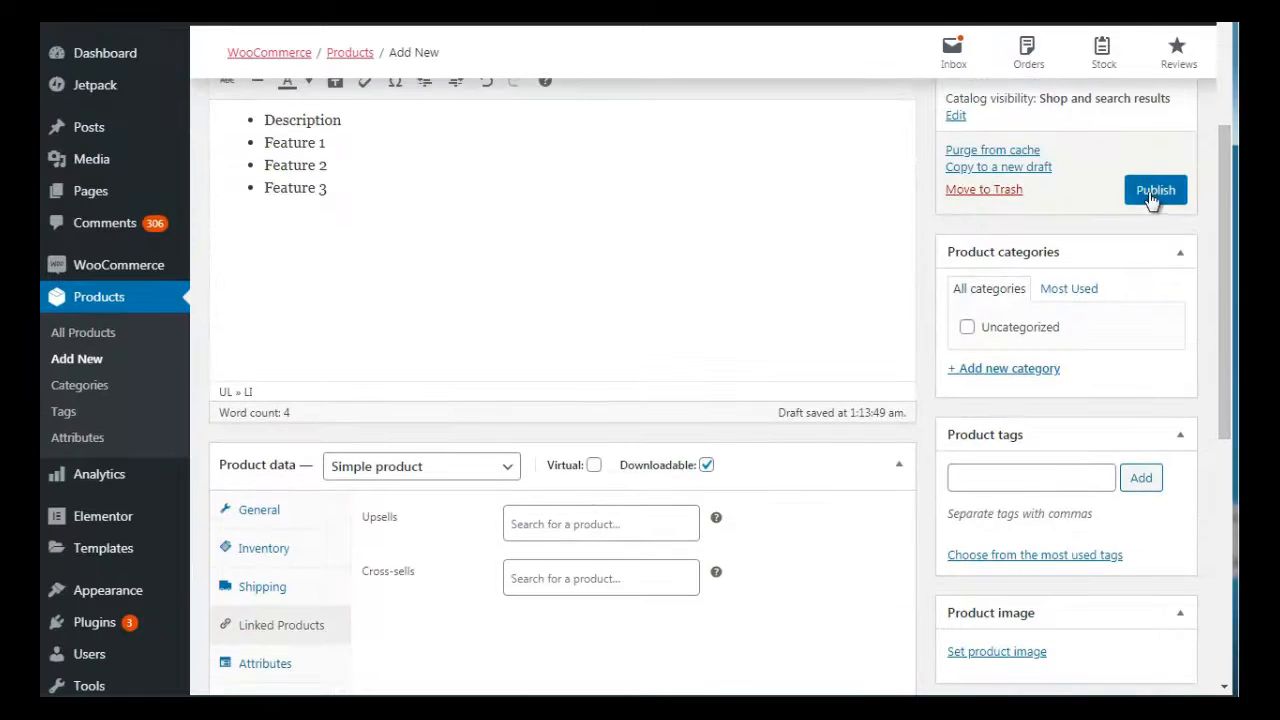
click(270, 520)
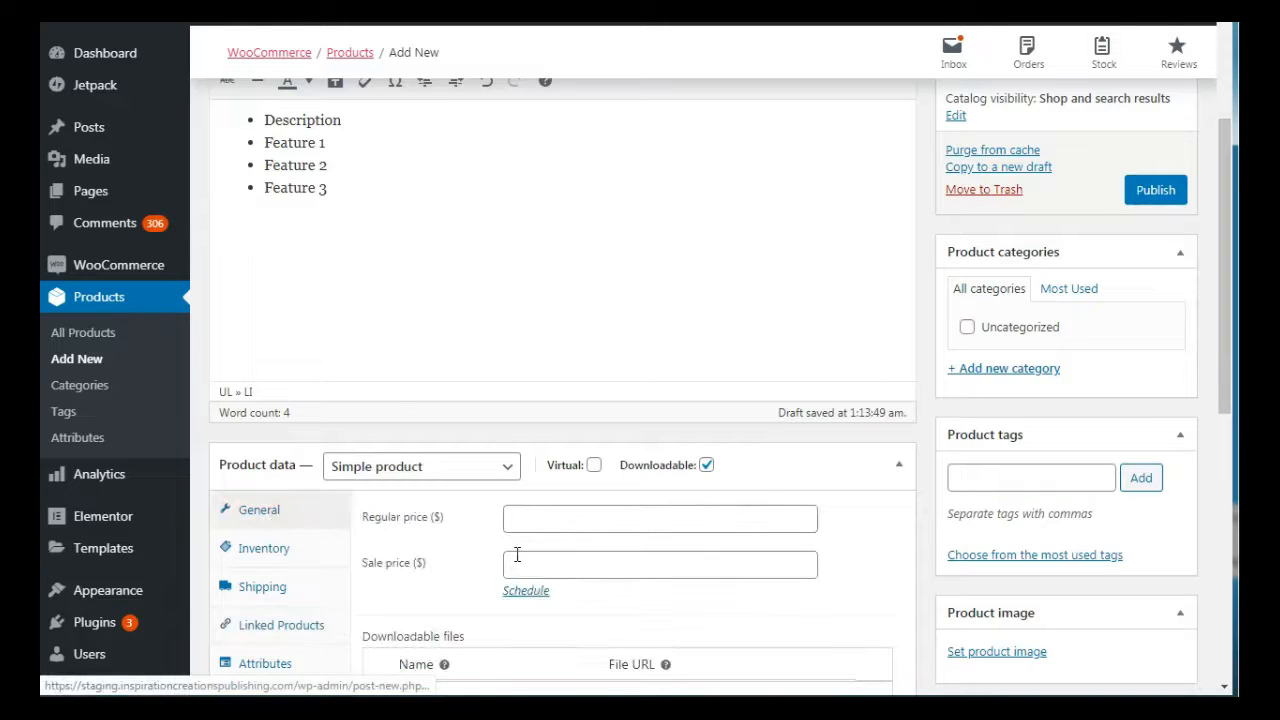
click(563, 560)
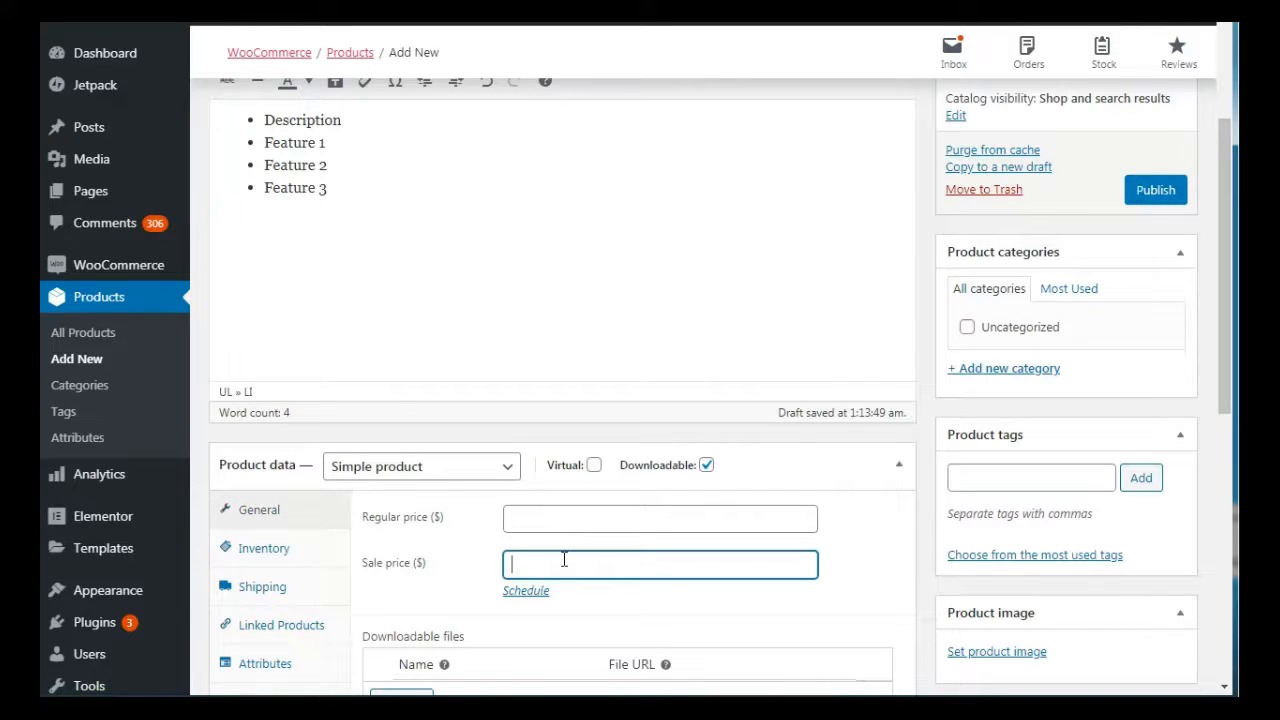
text(10)
click(558, 520)
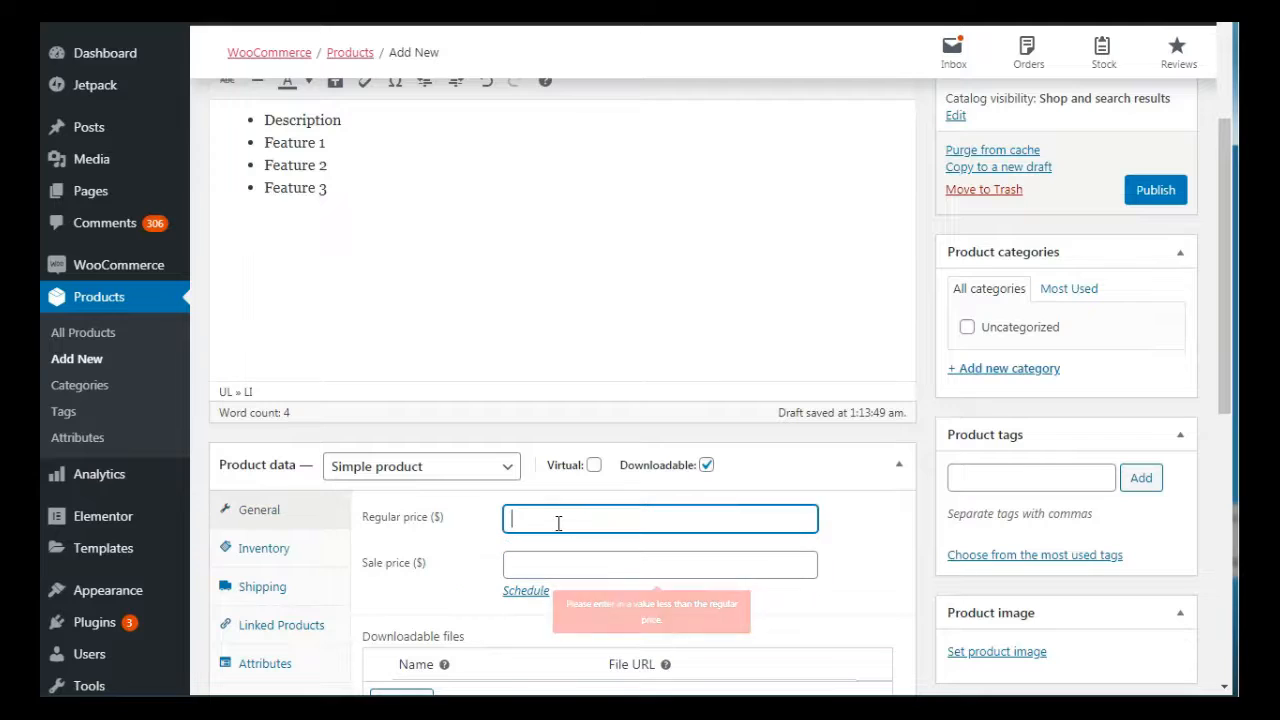
text(30)
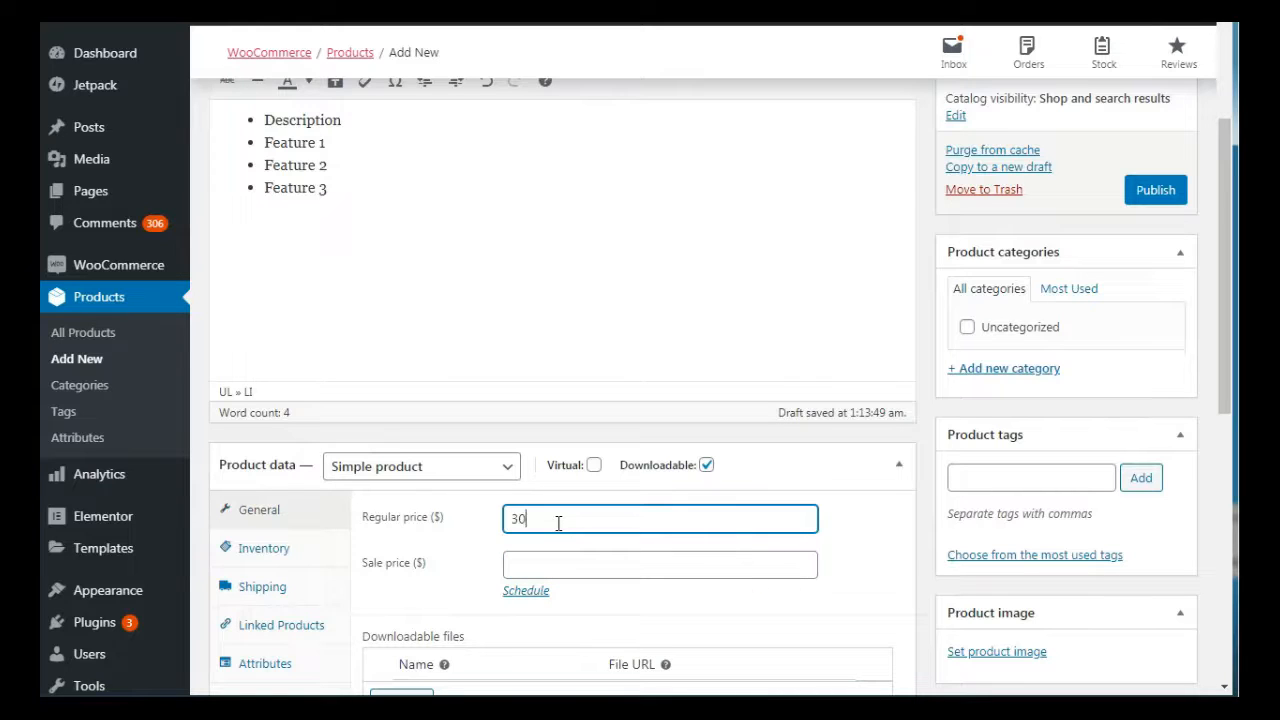
click(532, 561)
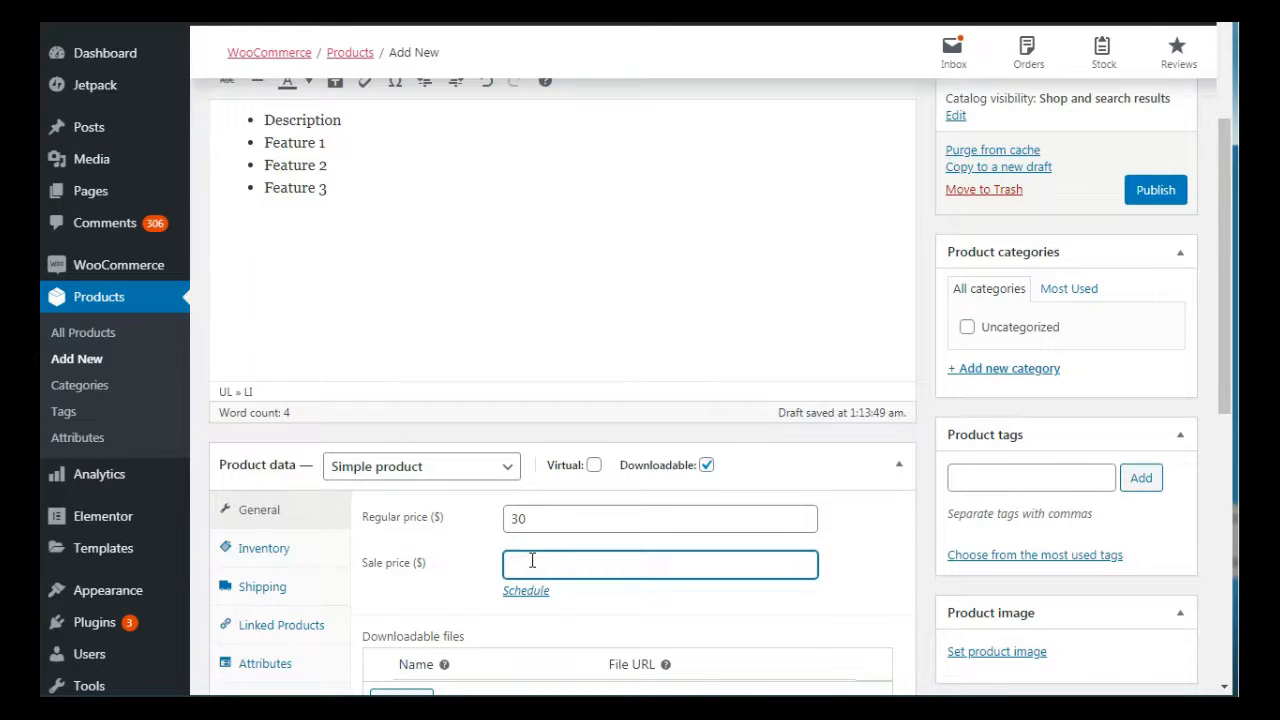
text(10)
click(1155, 195)
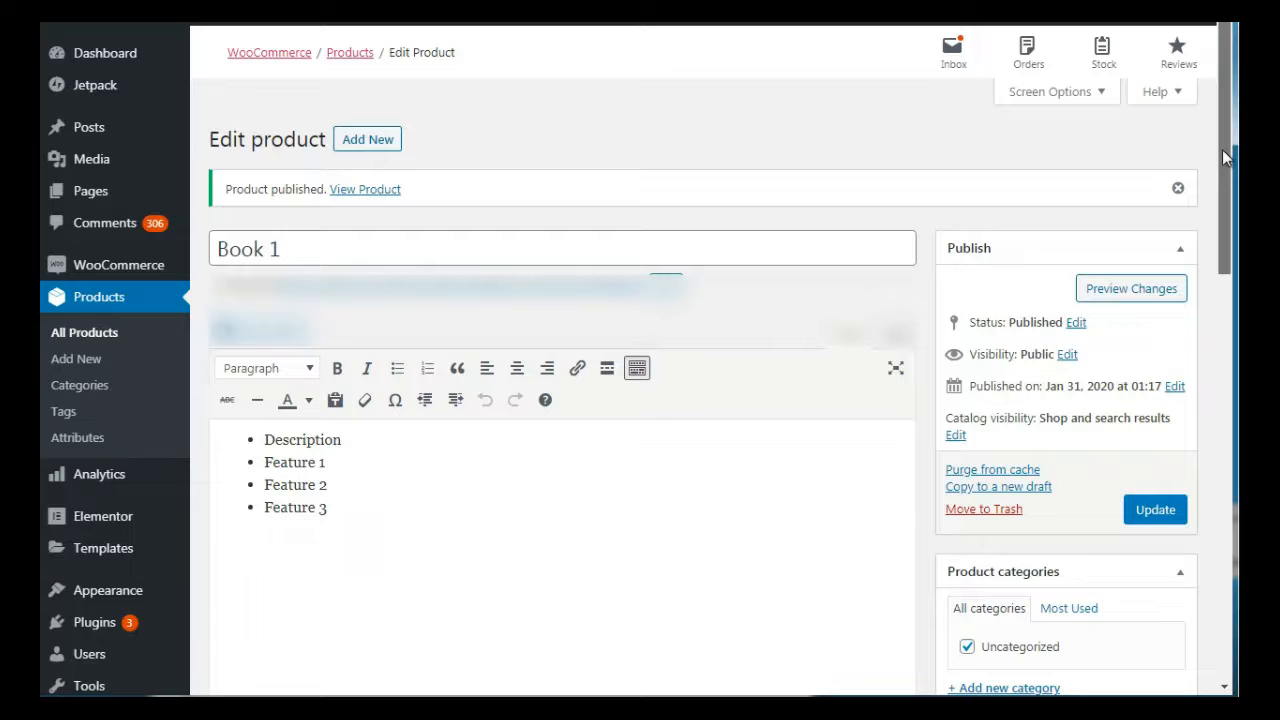
Open the product categories and product tags pages in separate tabs and view the product tags page
drag(1222, 149, 1230, 255)
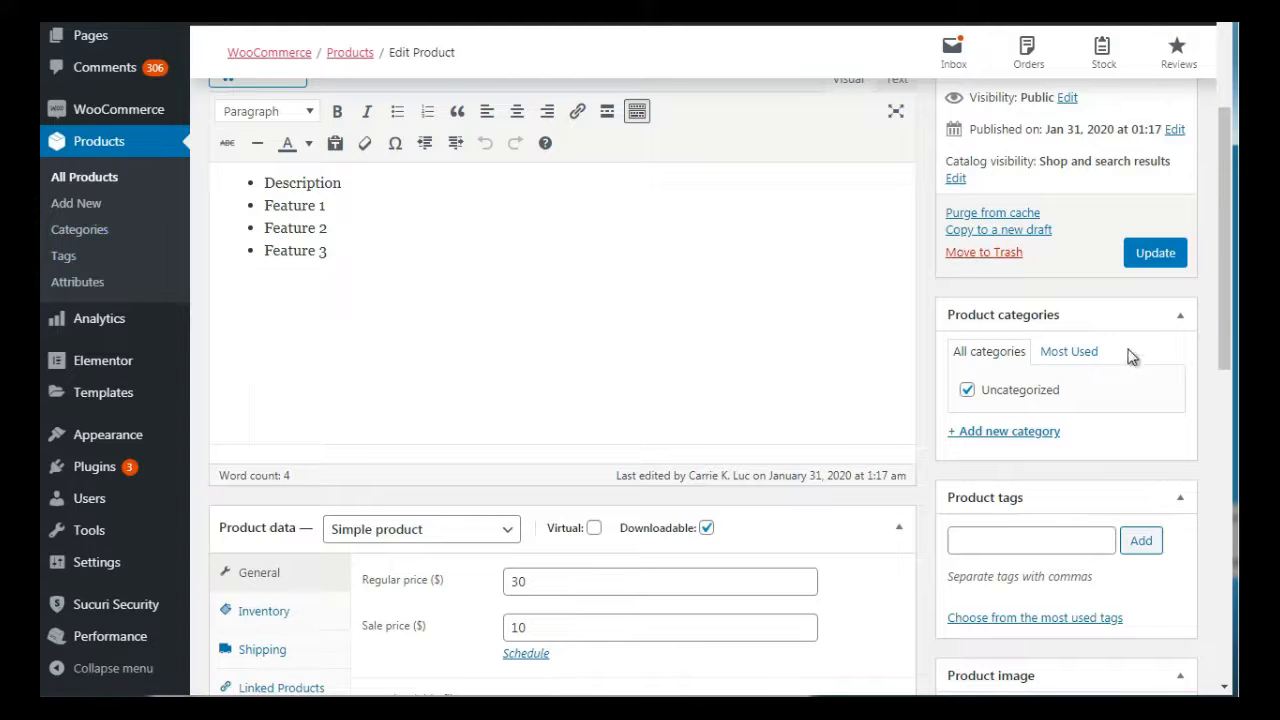
drag(1225, 302, 1233, 251)
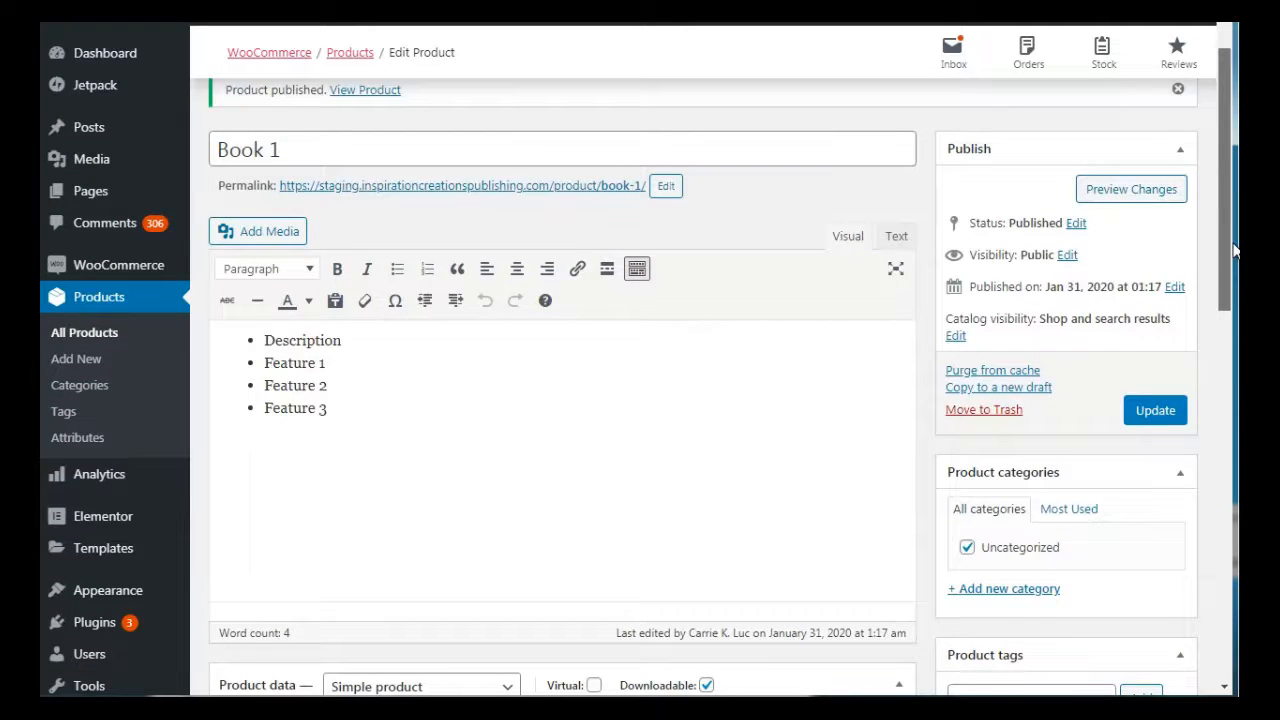
drag(1233, 251, 1232, 362)
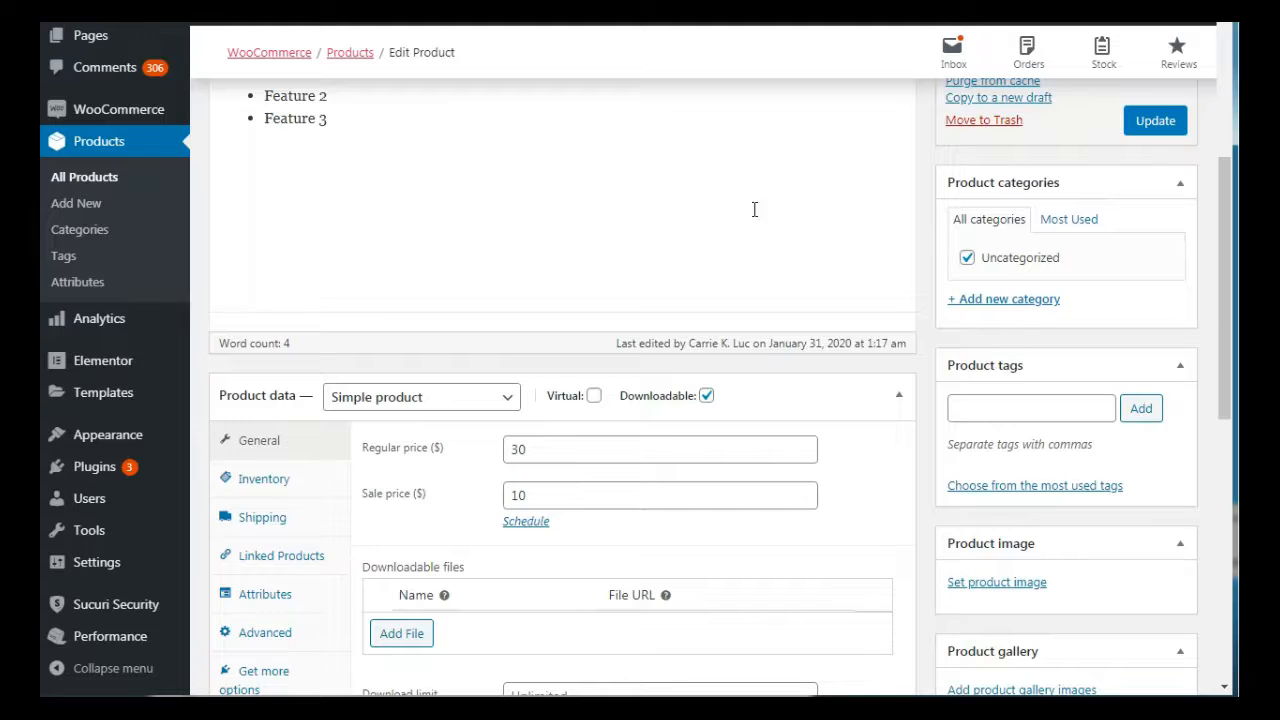
right_click(87, 240)
click(112, 249)
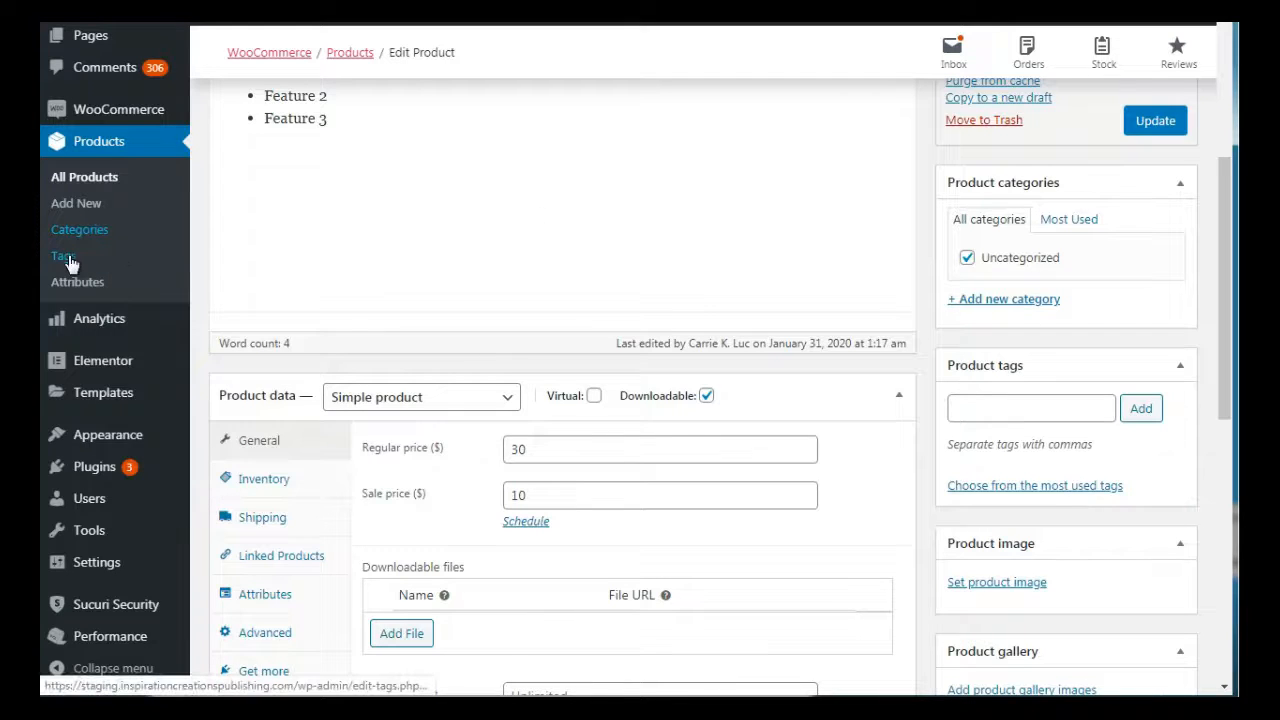
right_click(72, 262)
click(79, 272)
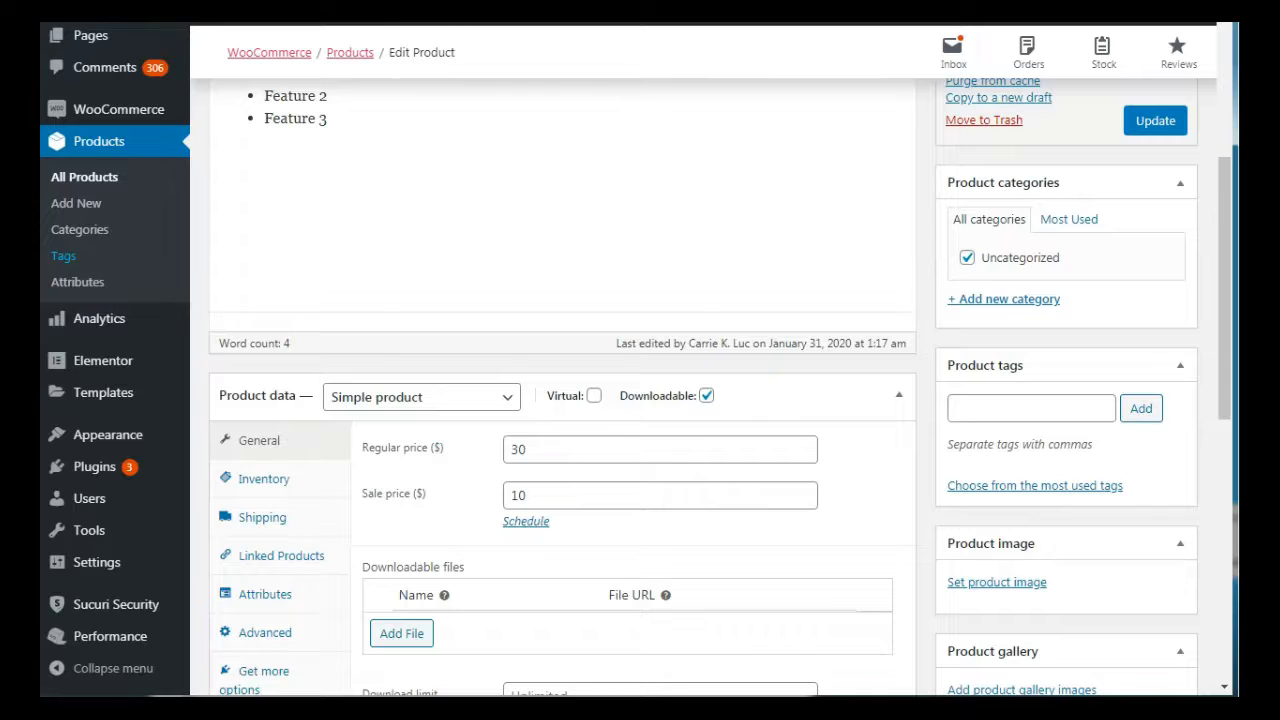
click(370, 10)
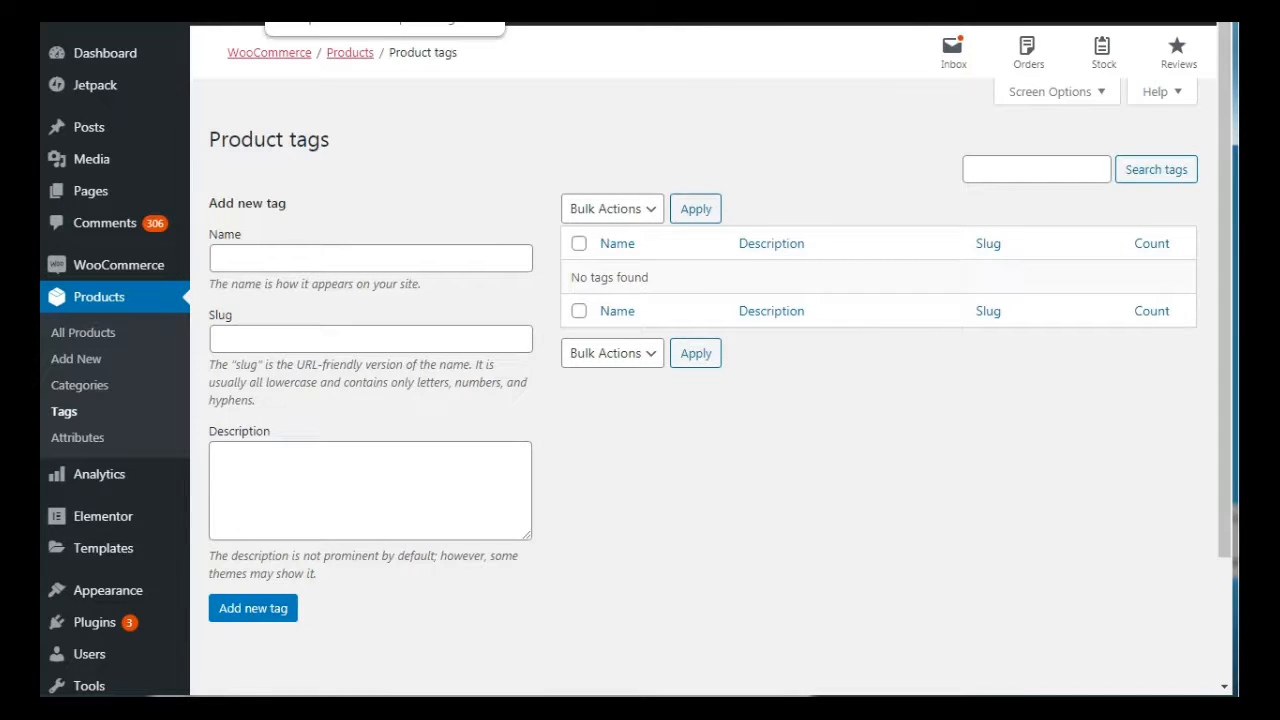
Return to the product categories page and enter Filters as the new category's name
key(ctrl+shift+Tab)
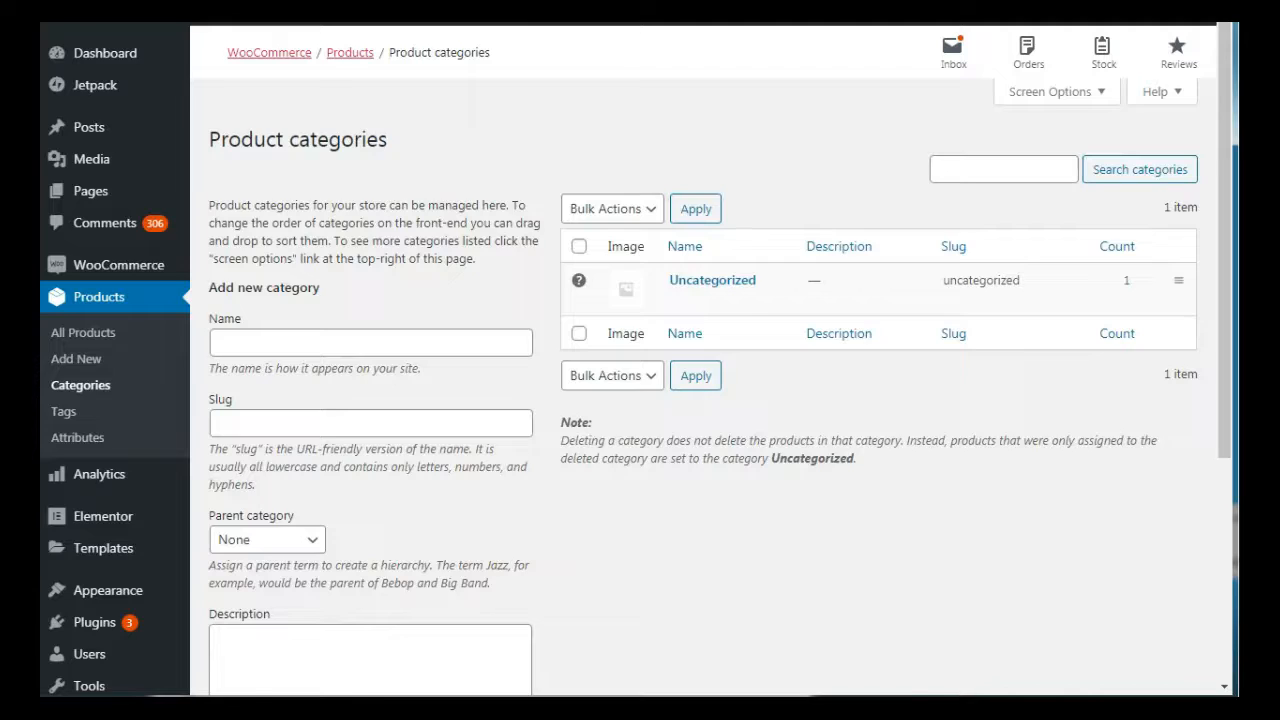
key(ctrl+shift+Tab)
key(ctrl+Tab)
click(306, 343)
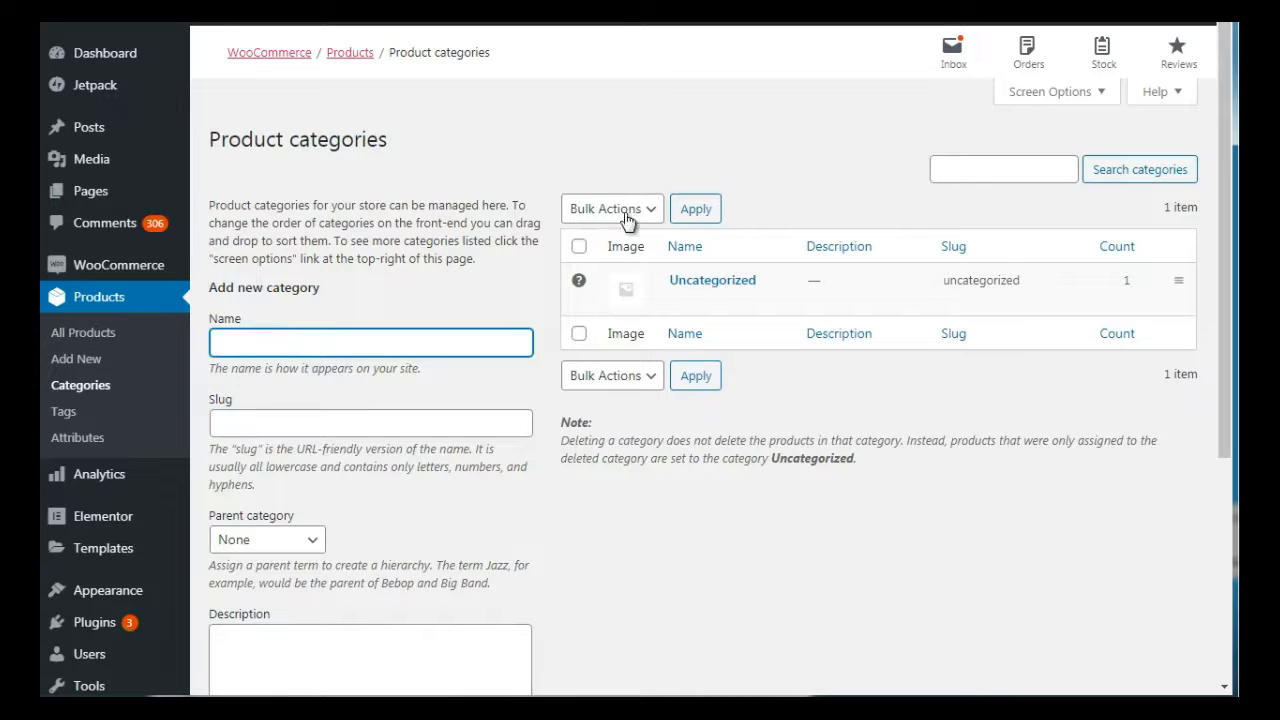
click(547, 178)
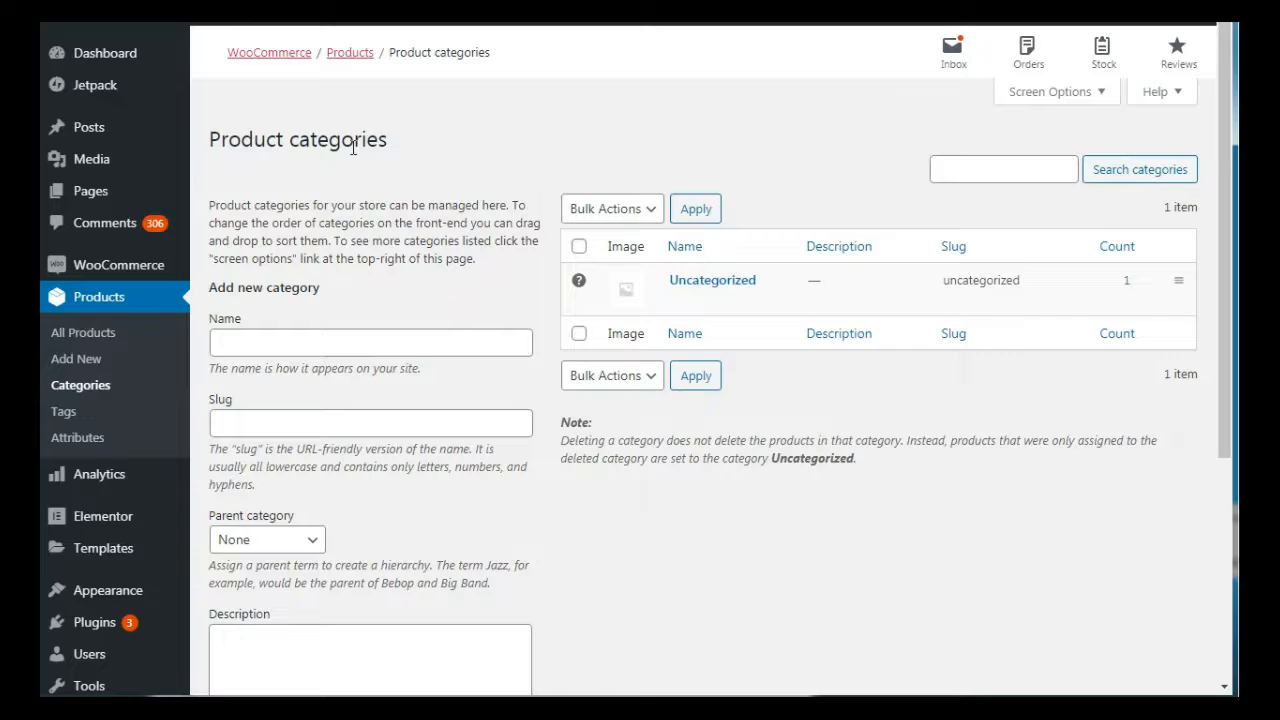
click(258, 347)
text(F)
key(BackSpace)
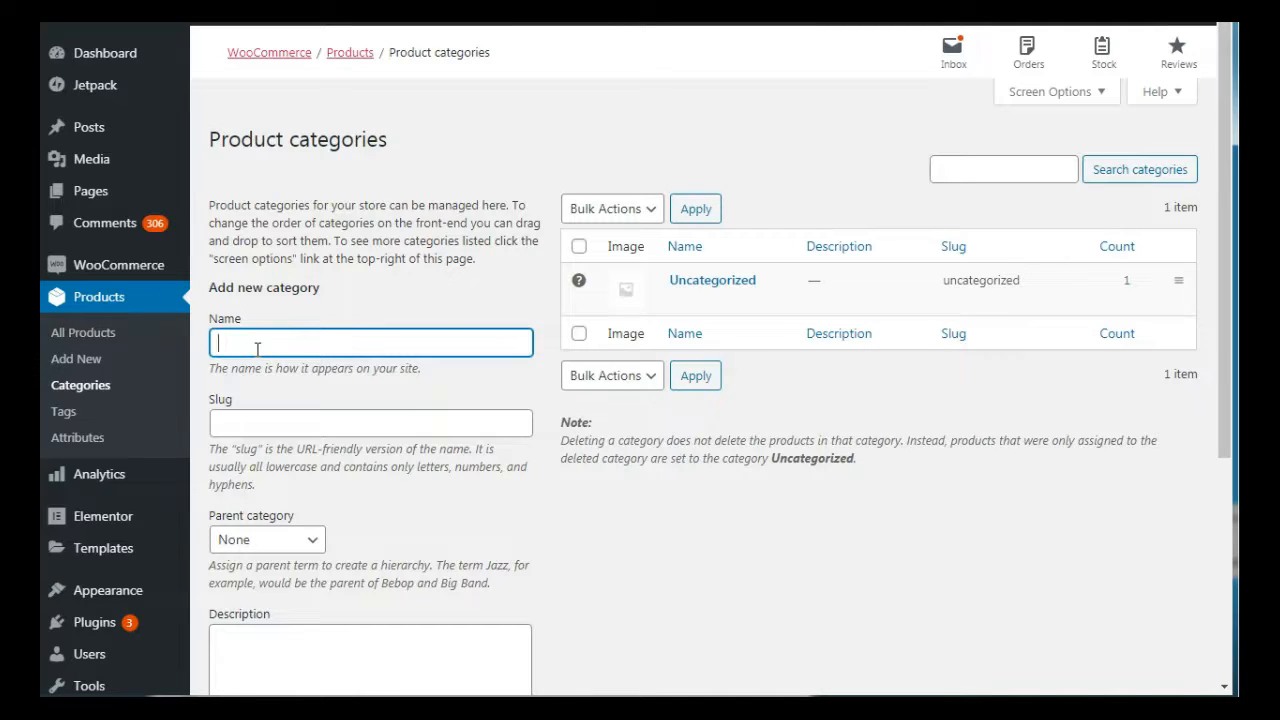
text(Water Filters)
key(ctrl+a)
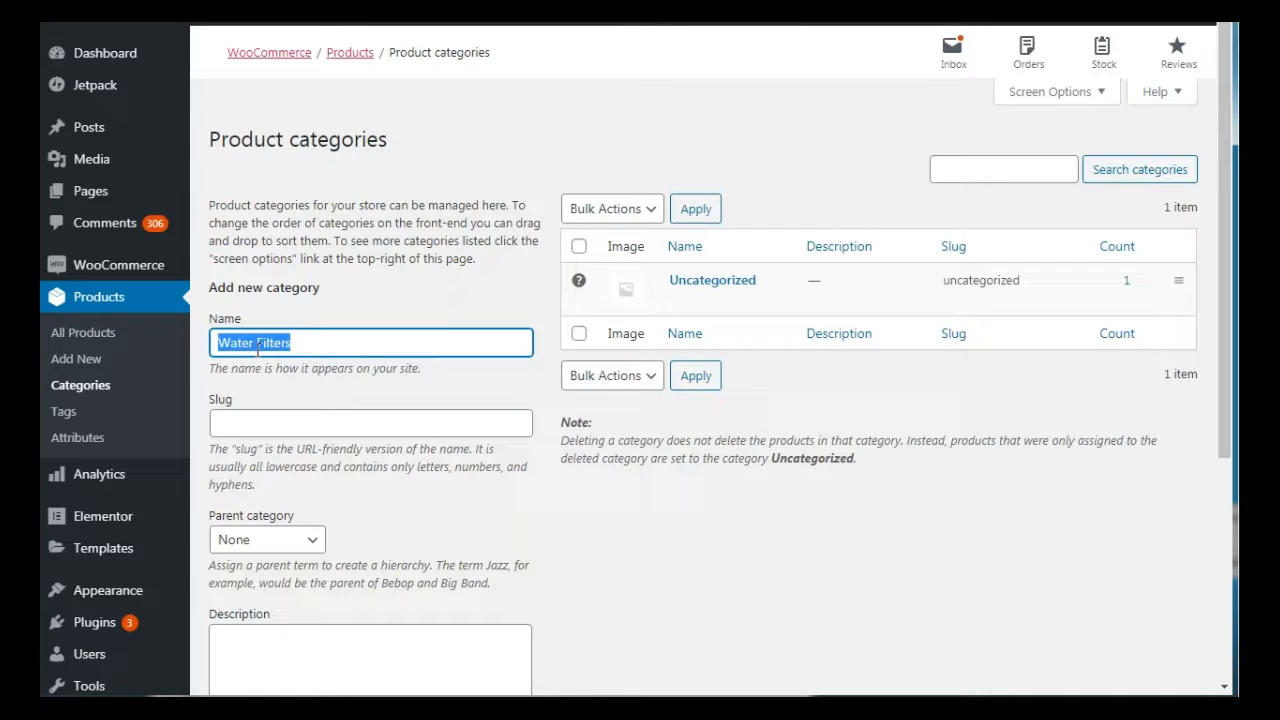
text(Filters)
key(ctrl+a)
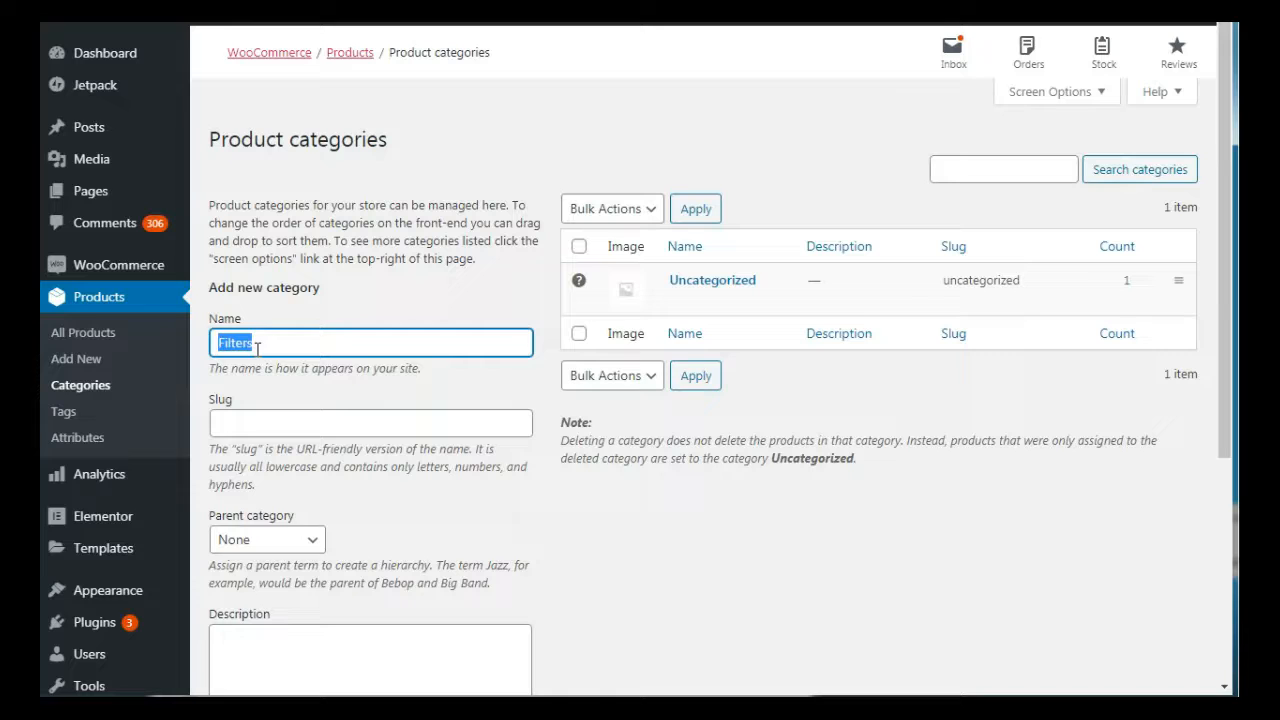
click(491, 146)
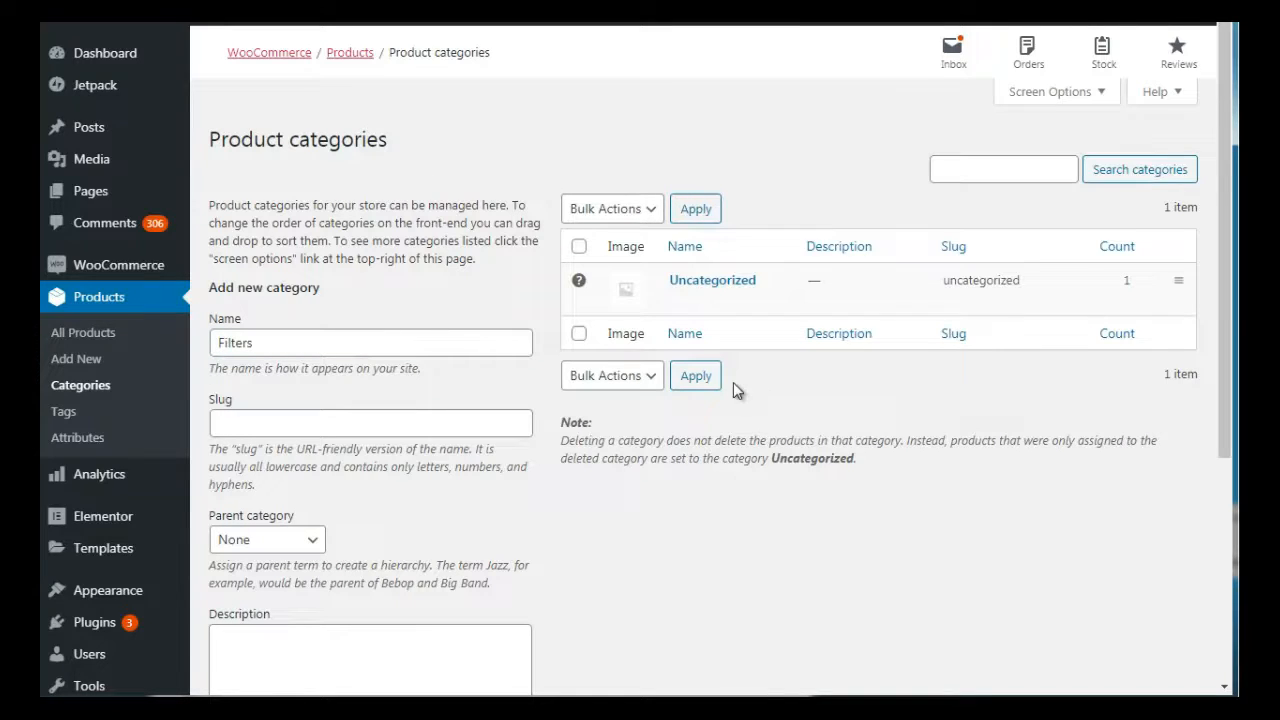
Set the new category's slug to water-filters
scroll(1235, 399, down, 2)
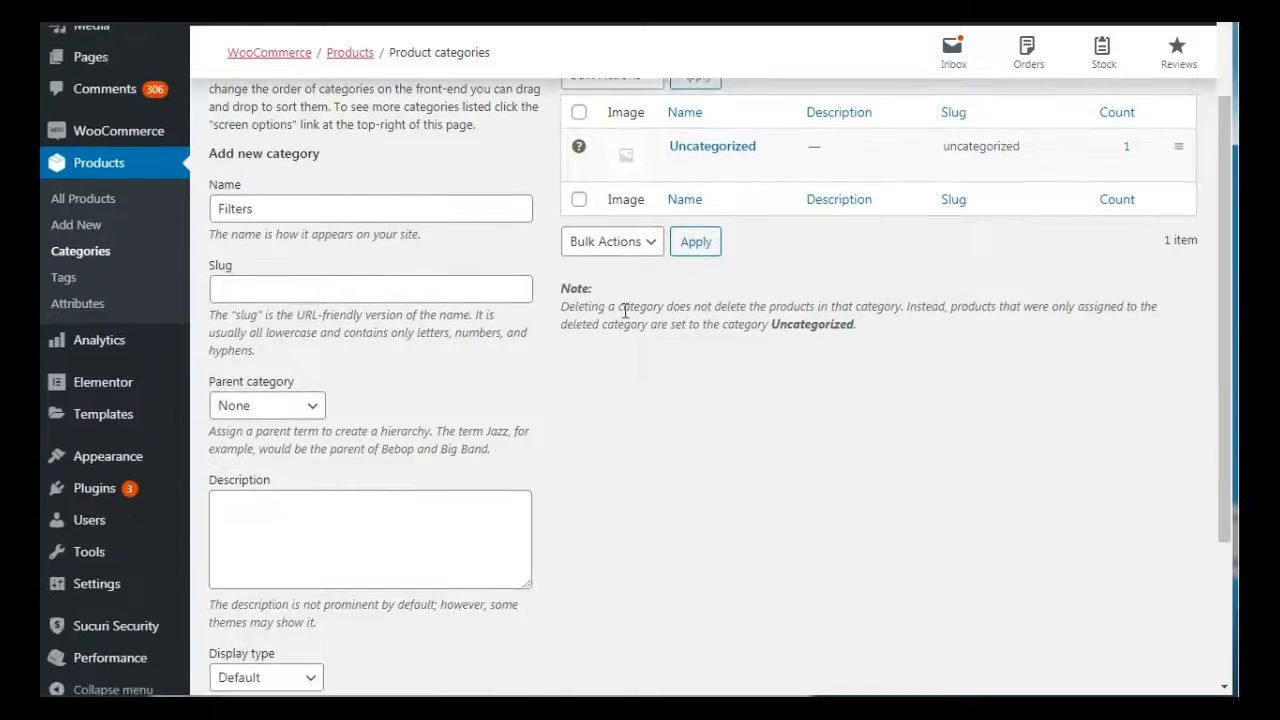
click(470, 286)
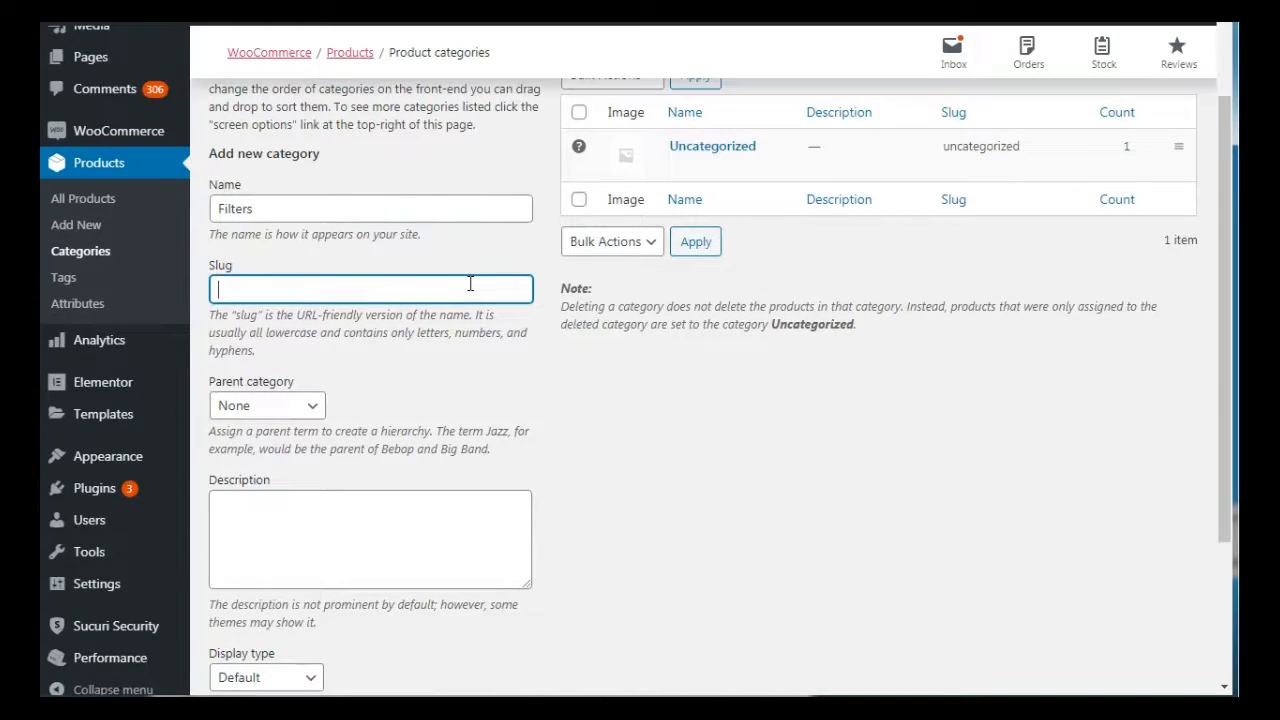
text(water-filters)
Enter the description "Water filters" for the new category and add it to the product categories
click(323, 528)
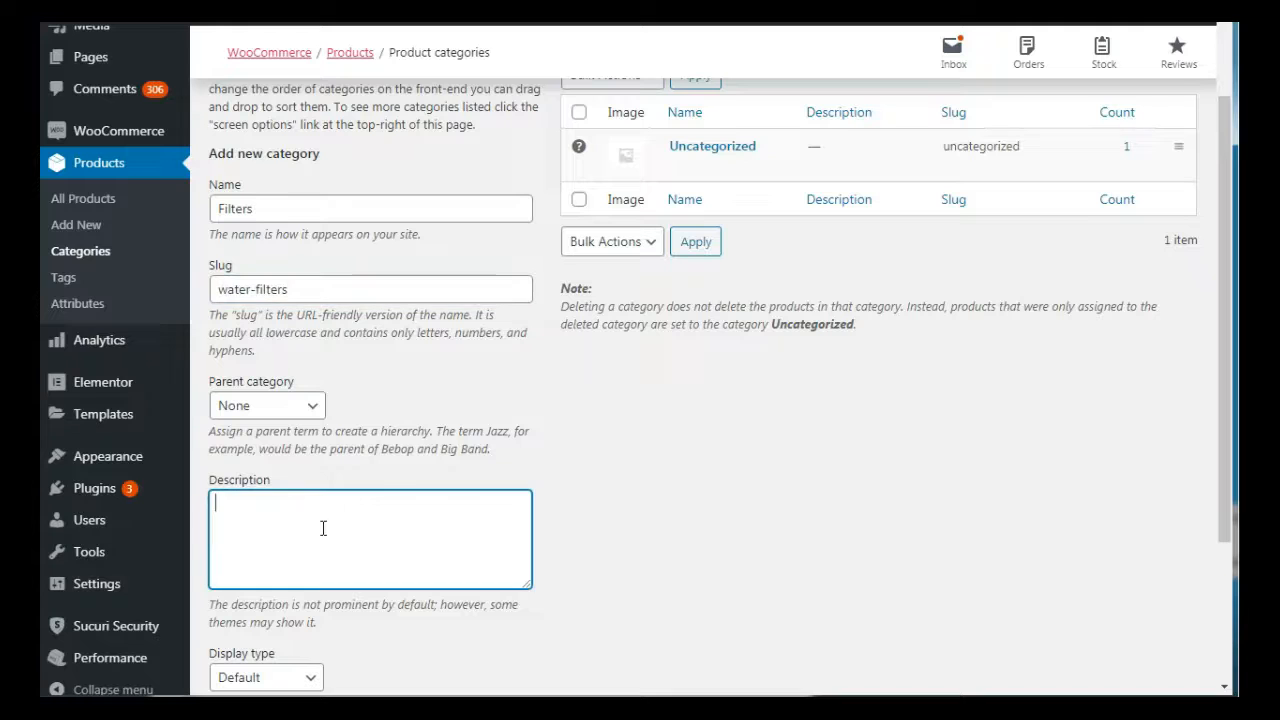
drag(1225, 259, 1236, 399)
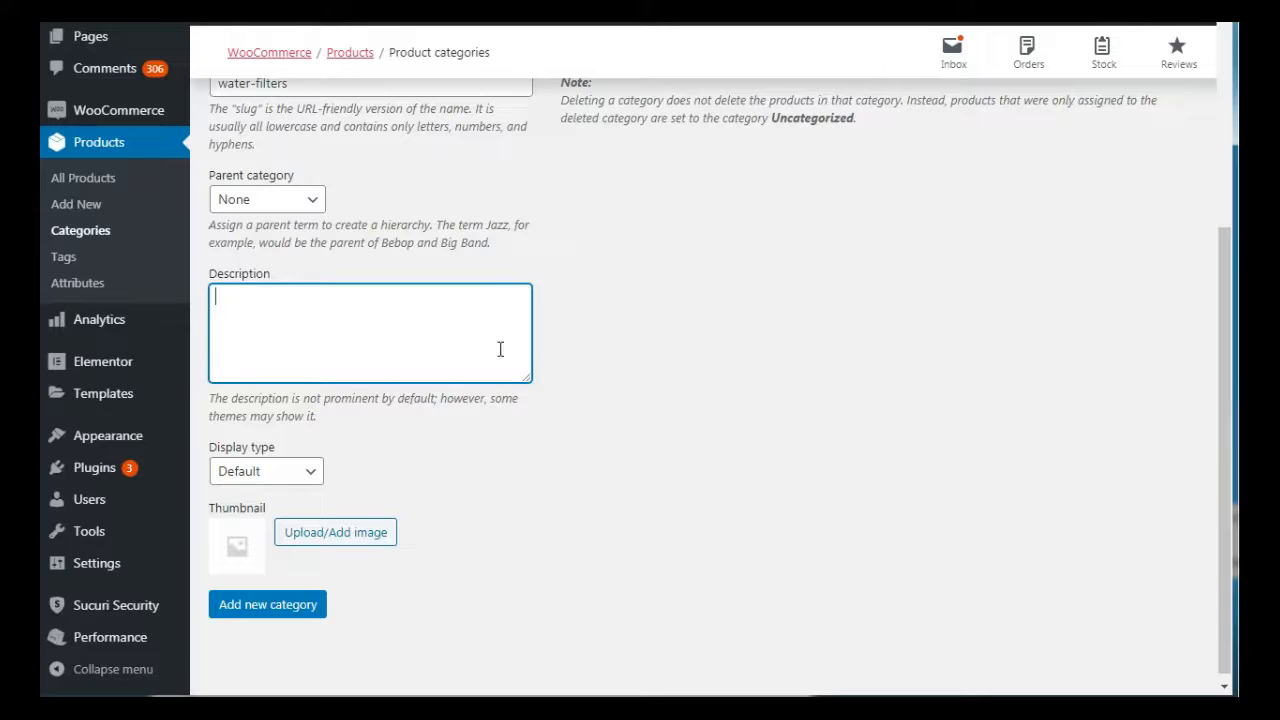
text(Waters)
key(BackSpace)
text(filters)
scroll(1220, 189, up, 4)
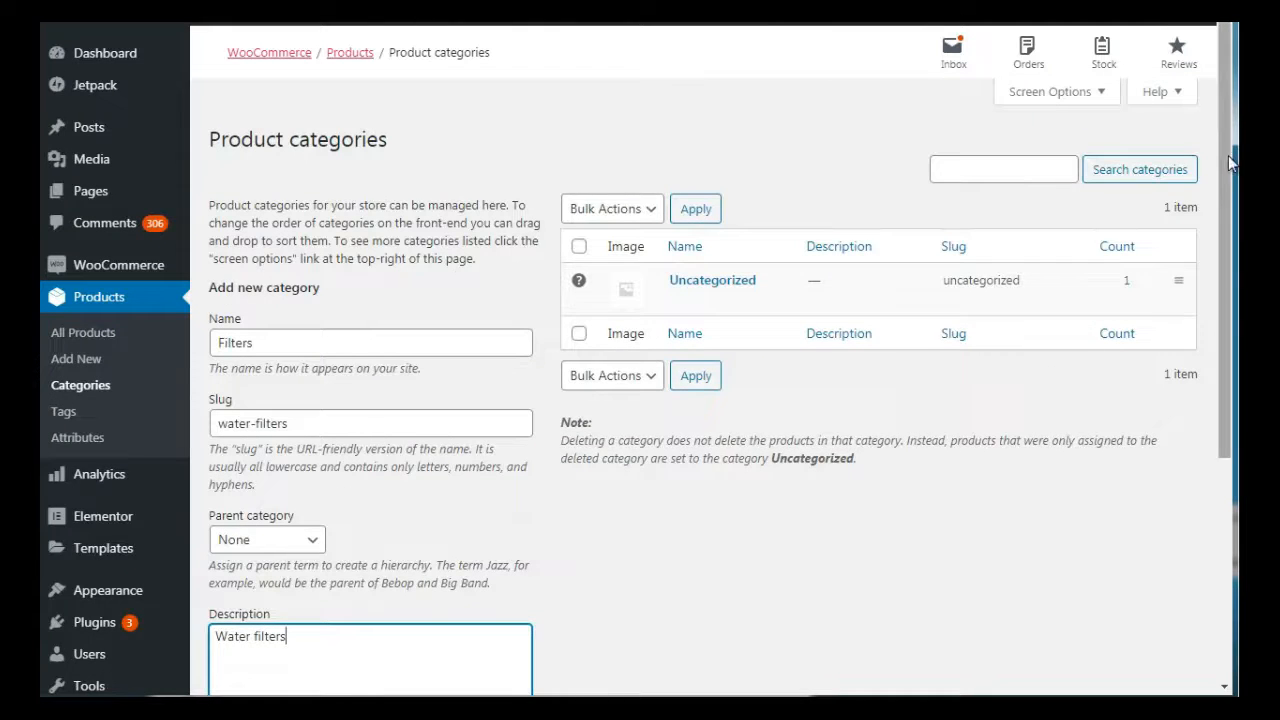
scroll(1232, 163, down, 4)
click(312, 600)
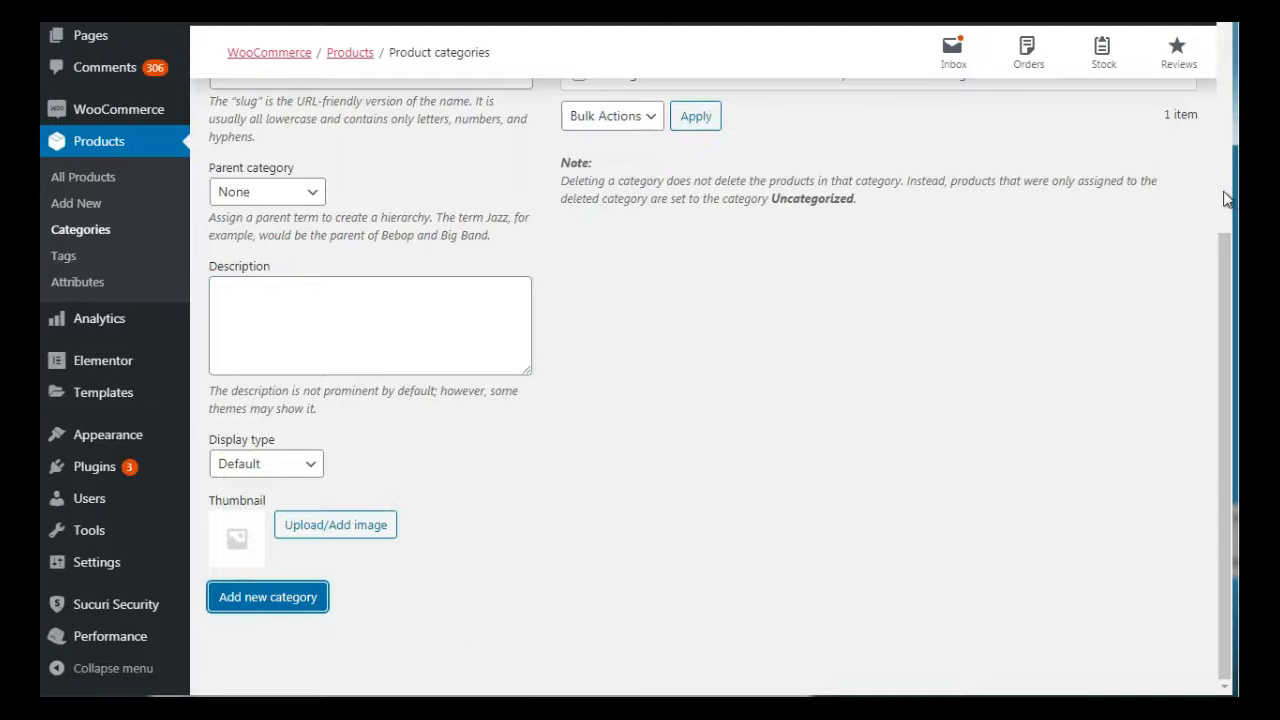
scroll(1222, 191, up, 5)
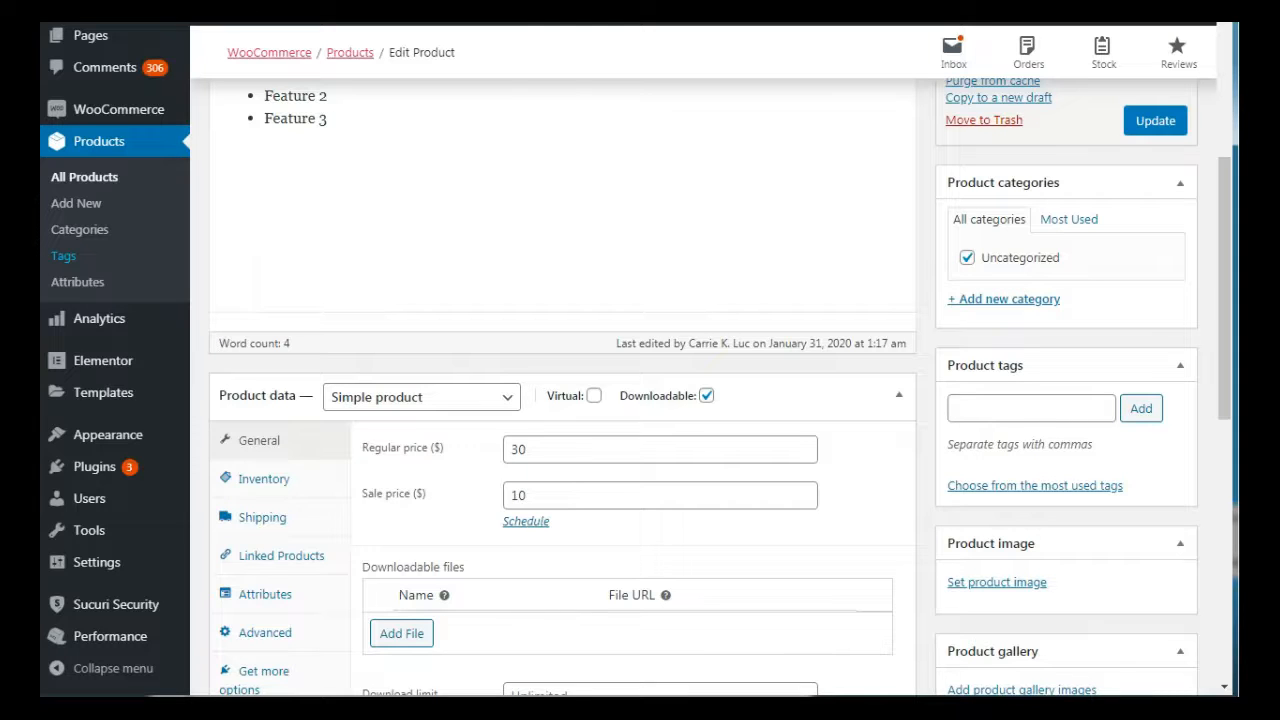
Update the Book 1 product to reload its category list, replace Uncategorized with Filters, and save the product again
click(1155, 121)
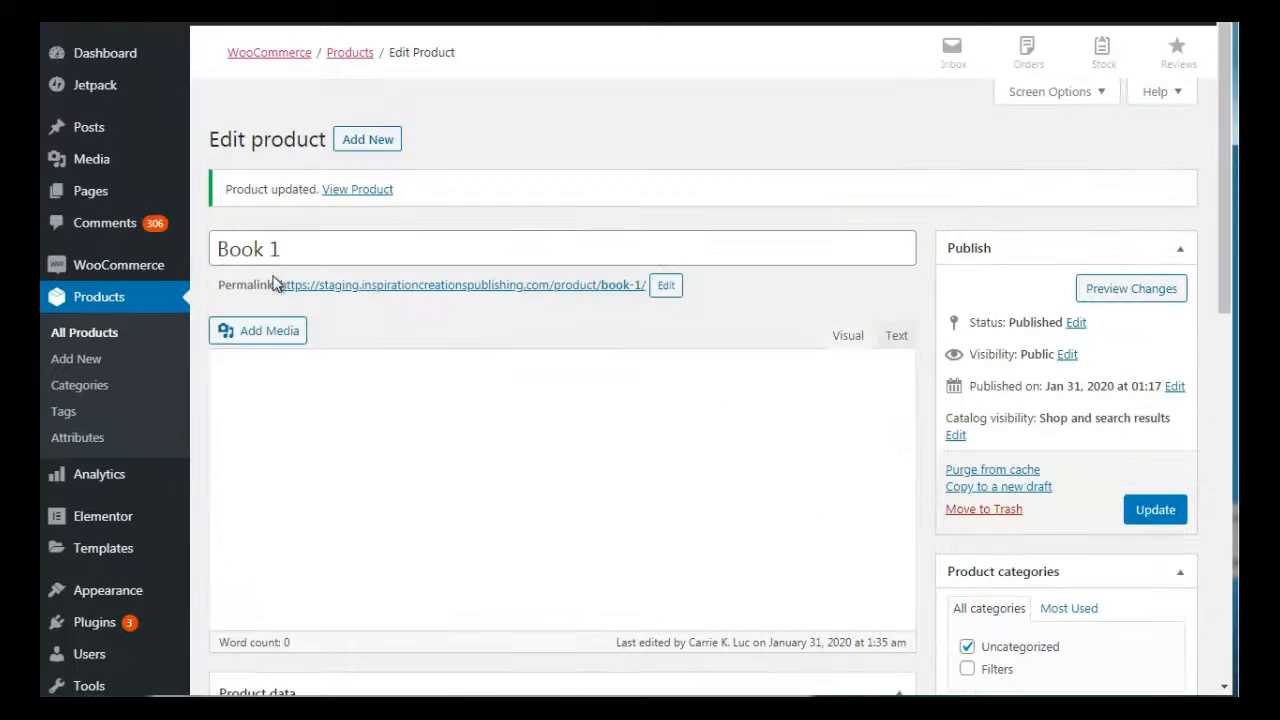
drag(1223, 160, 1228, 262)
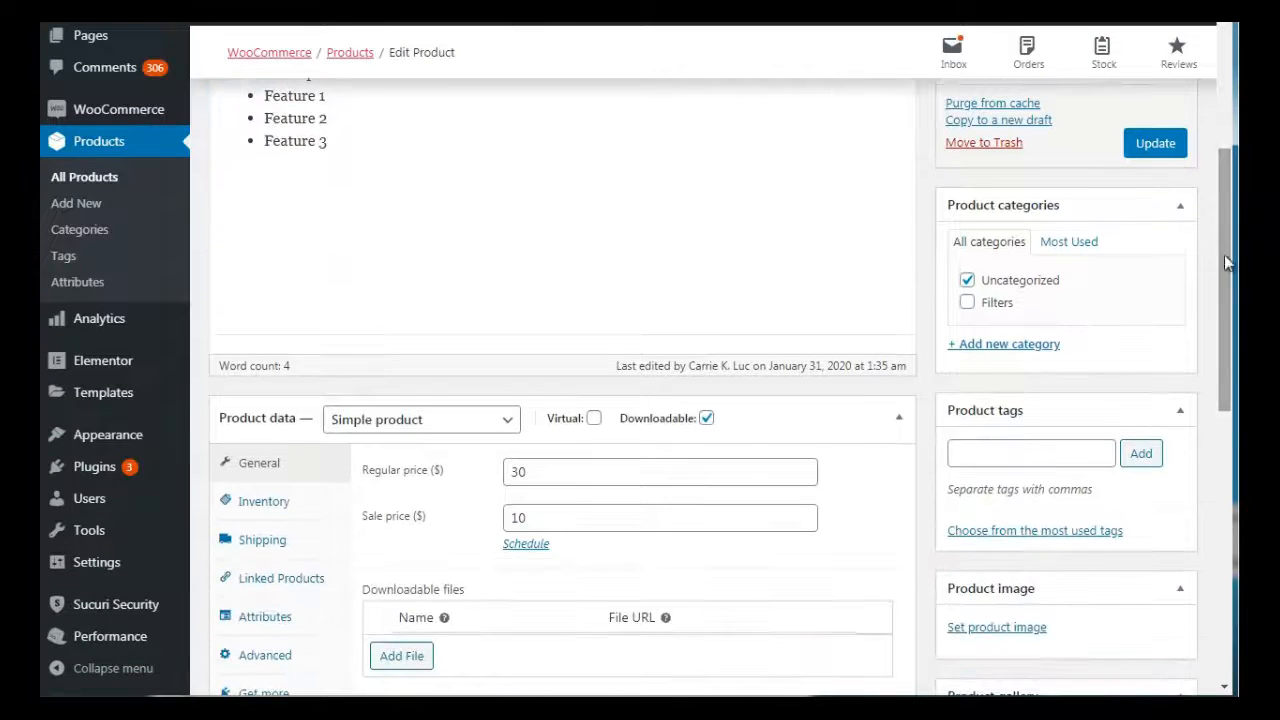
click(967, 283)
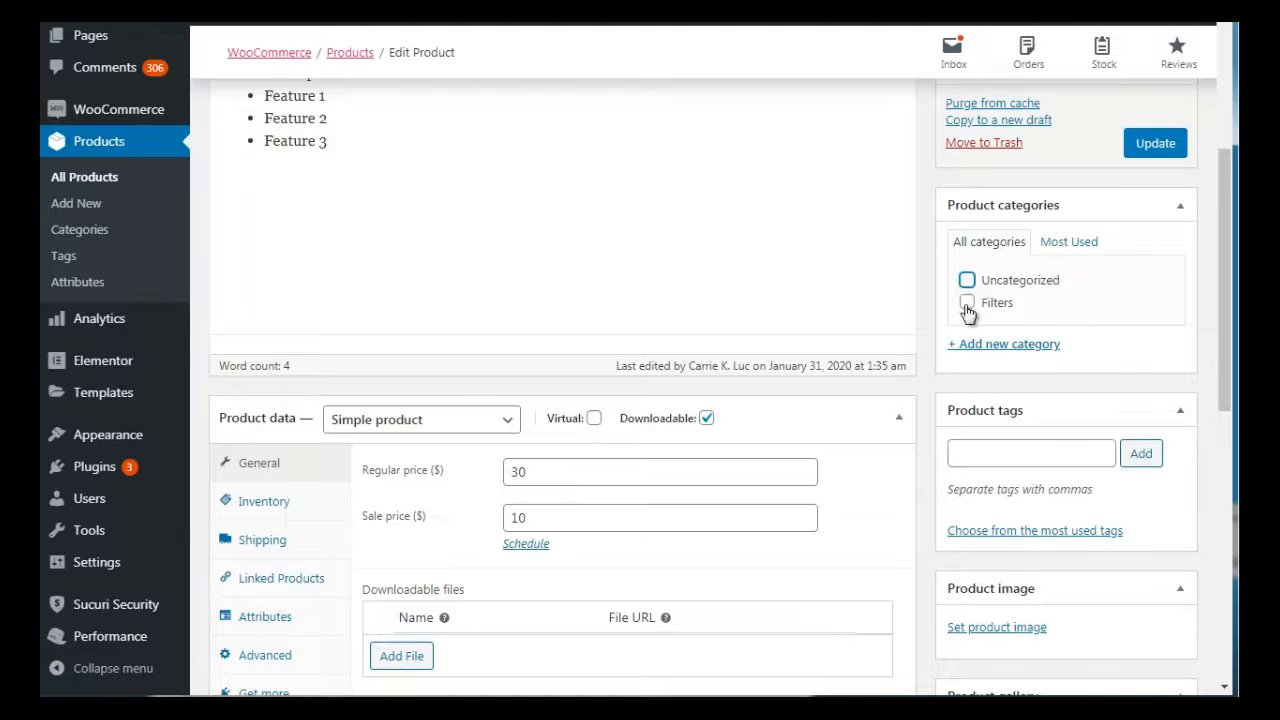
click(967, 303)
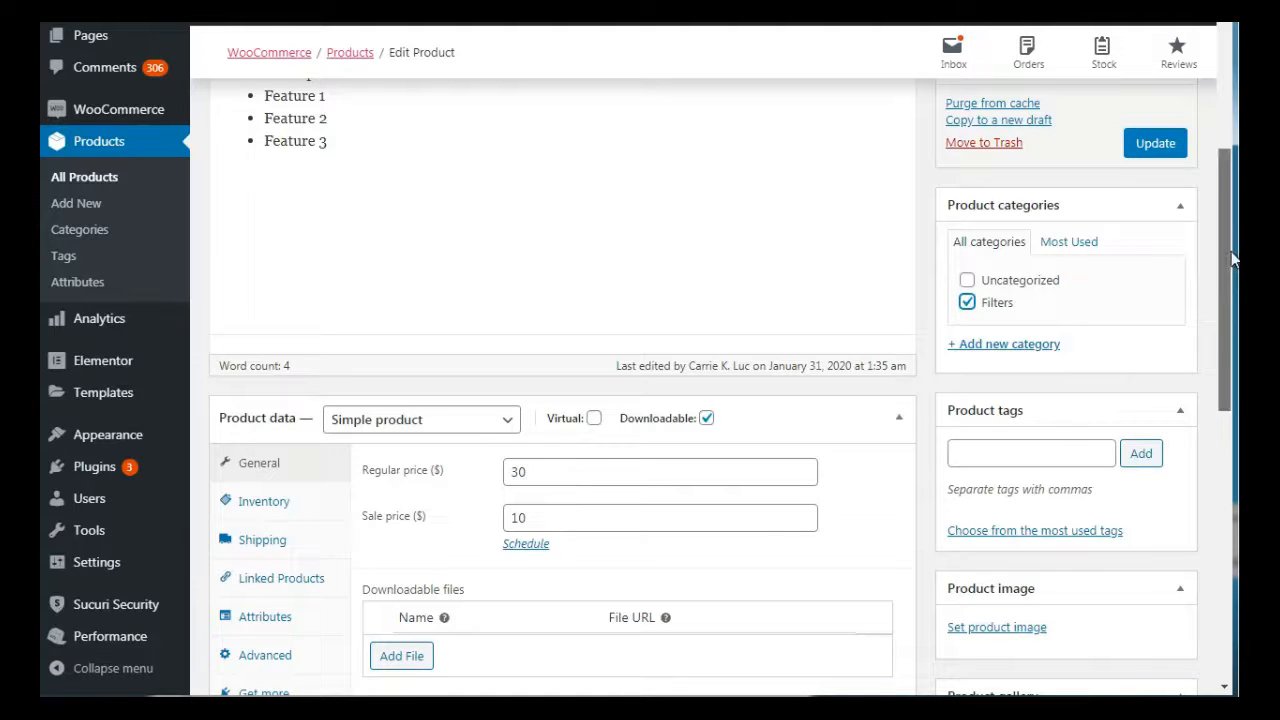
mouse_move(1224, 270)
mouse_down()
mouse_move(1226, 322)
mouse_move(1224, 272)
mouse_up()
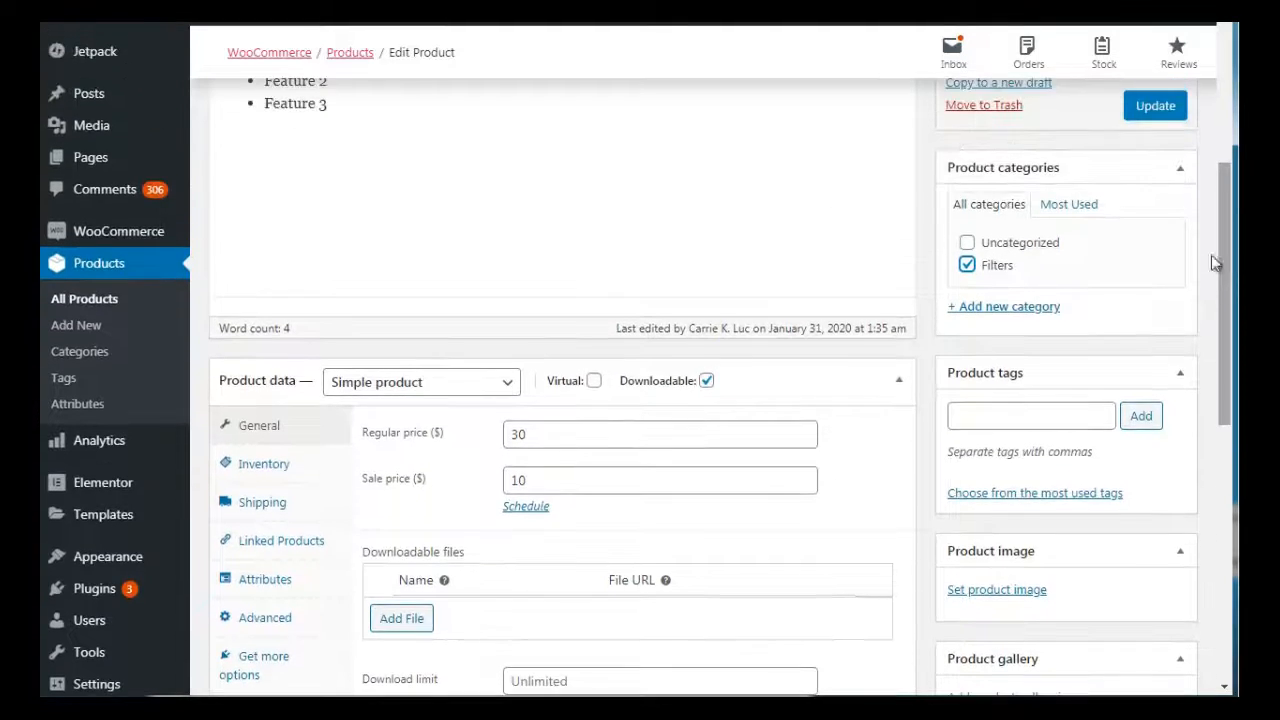
click(1155, 105)
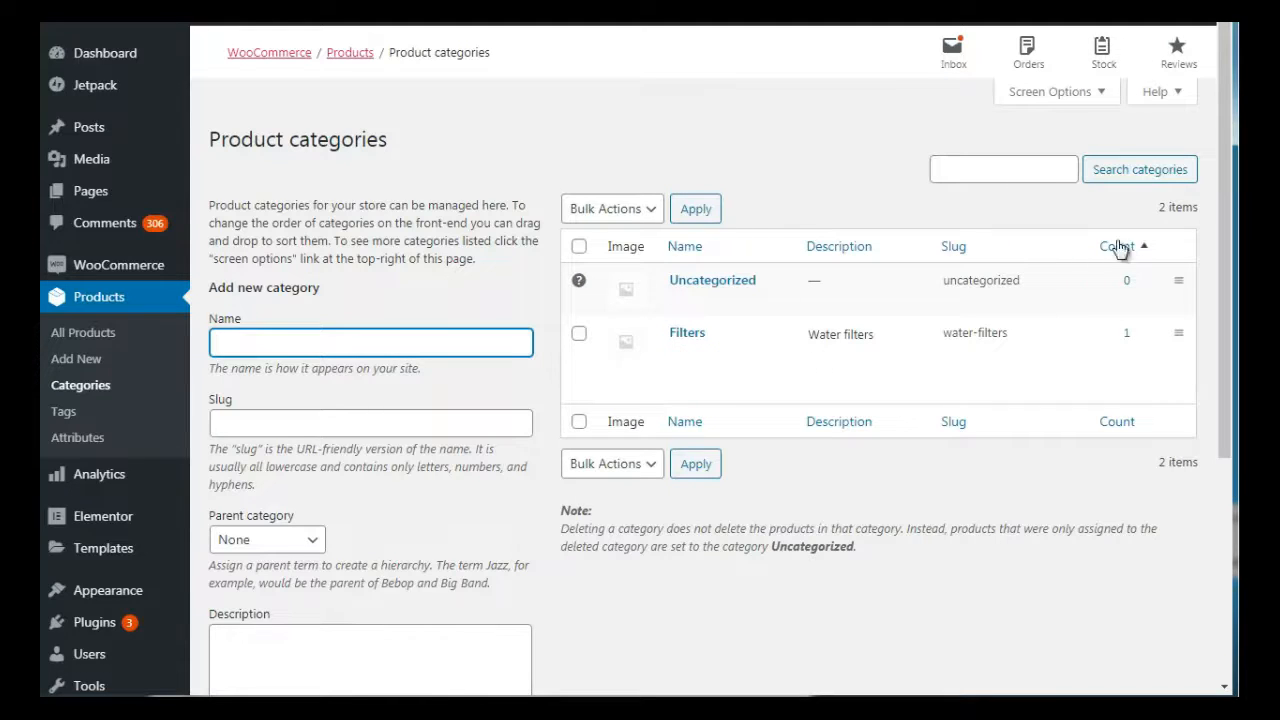
Check the product count of the Filters category, then compare the Book 1 product's tag field with the product tags page
click(1127, 336)
click(130, 8)
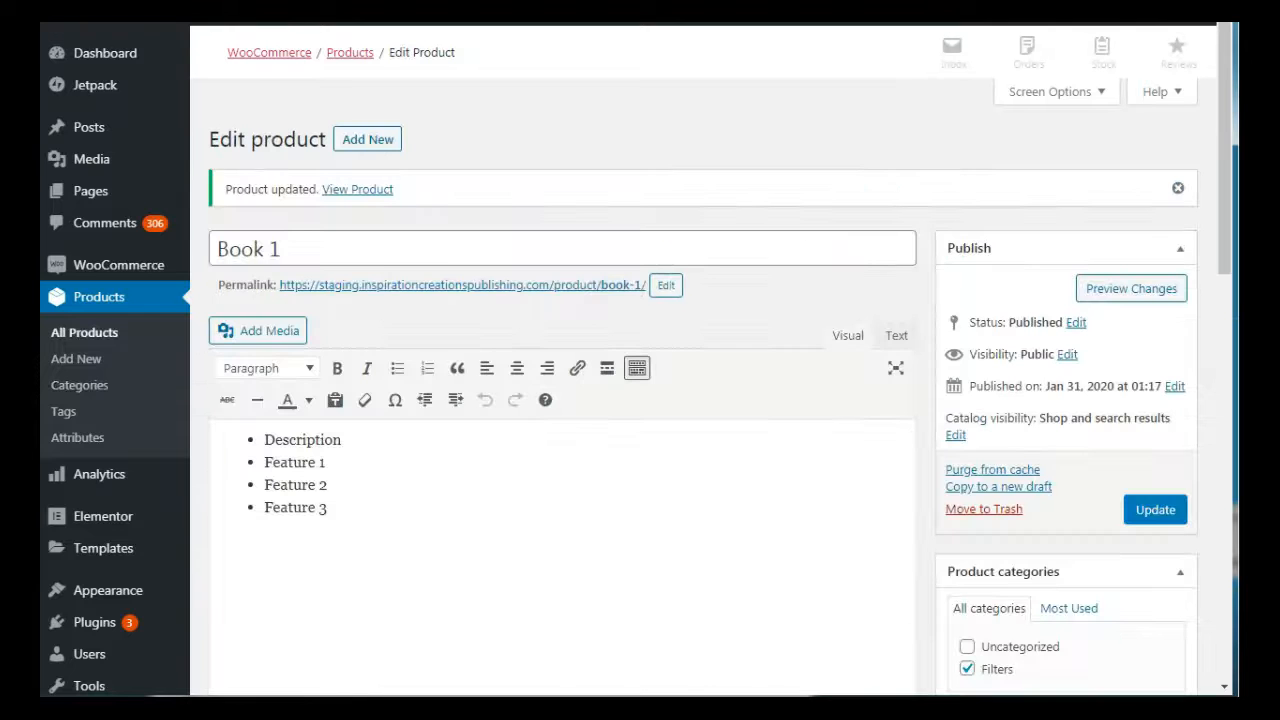
scroll(1227, 248, down, 4)
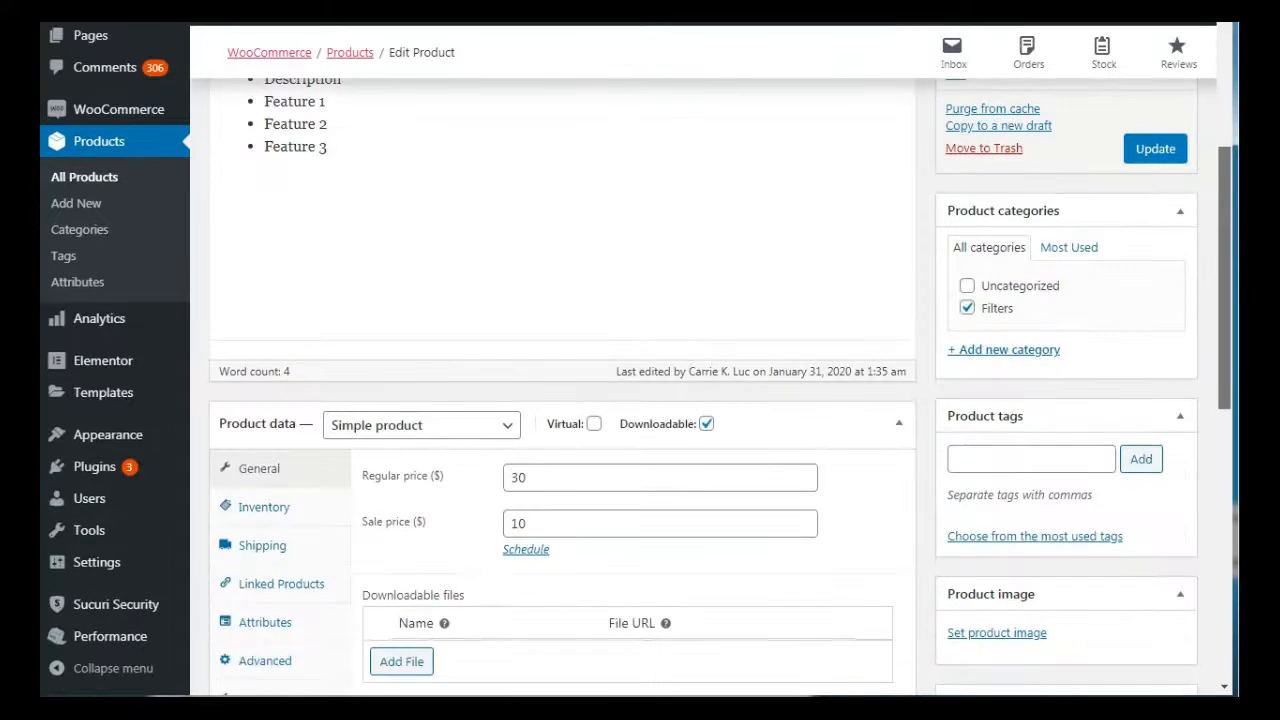
drag(1226, 372, 1226, 405)
key(ctrl+Tab)
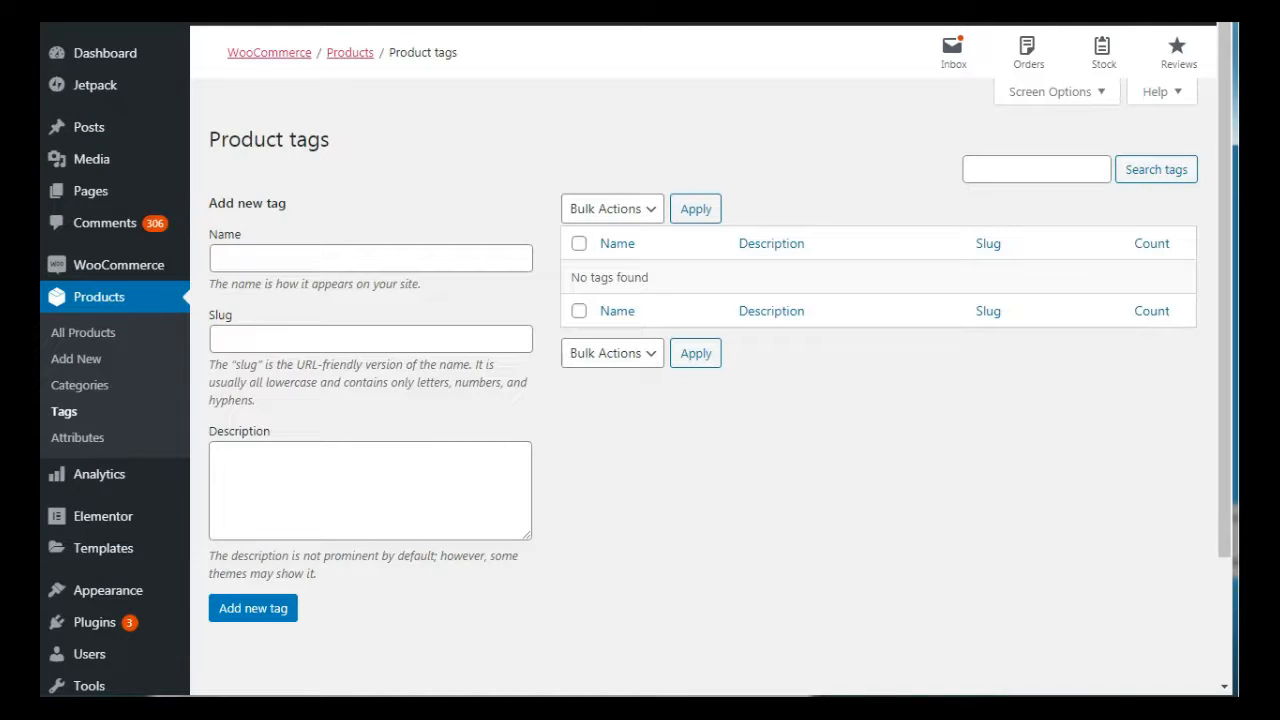
key(ctrl+Tab)
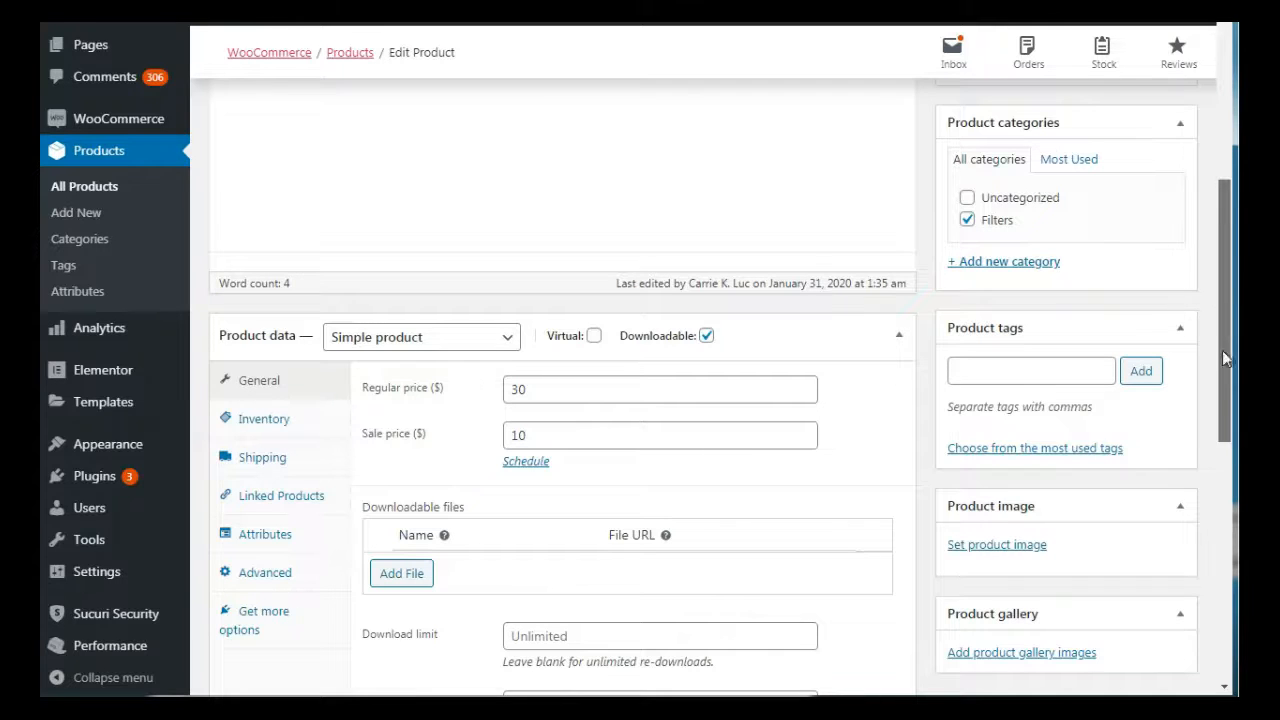
Add the tags filters, water and one year warranty to the Book 1 product and update it
scroll(1222, 350, down, 1)
click(995, 239)
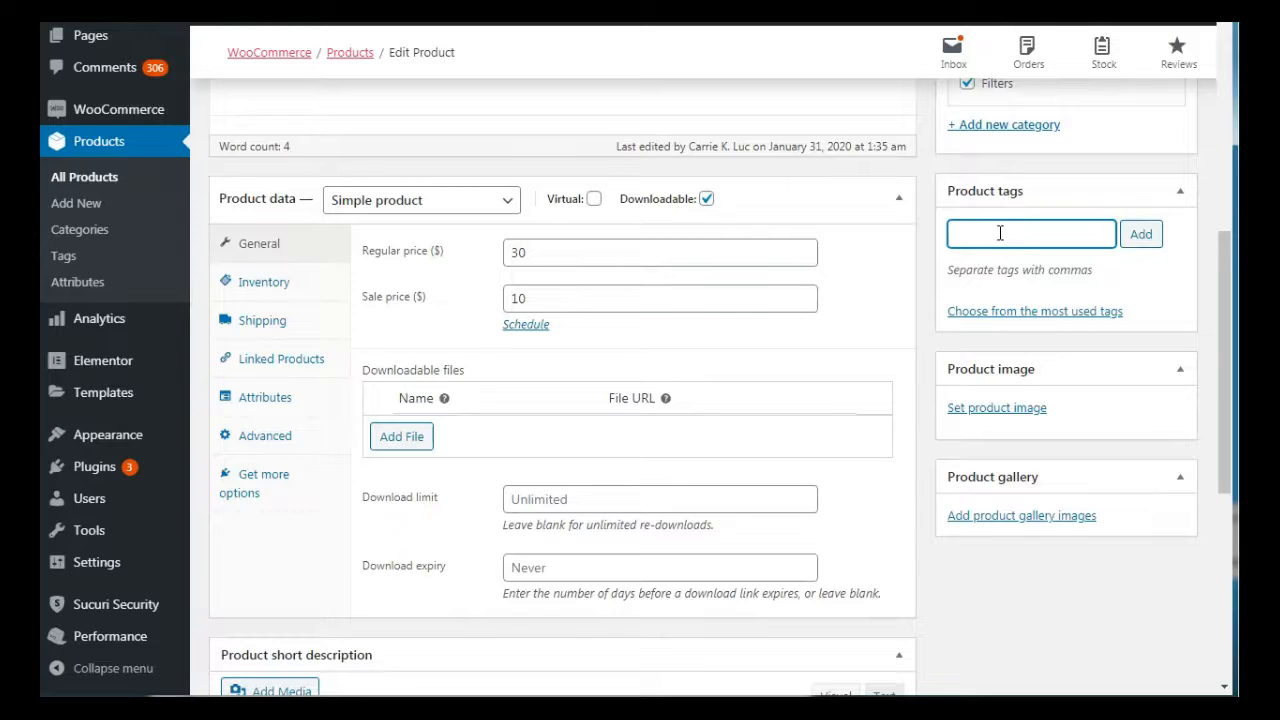
text(filters)
key(Return)
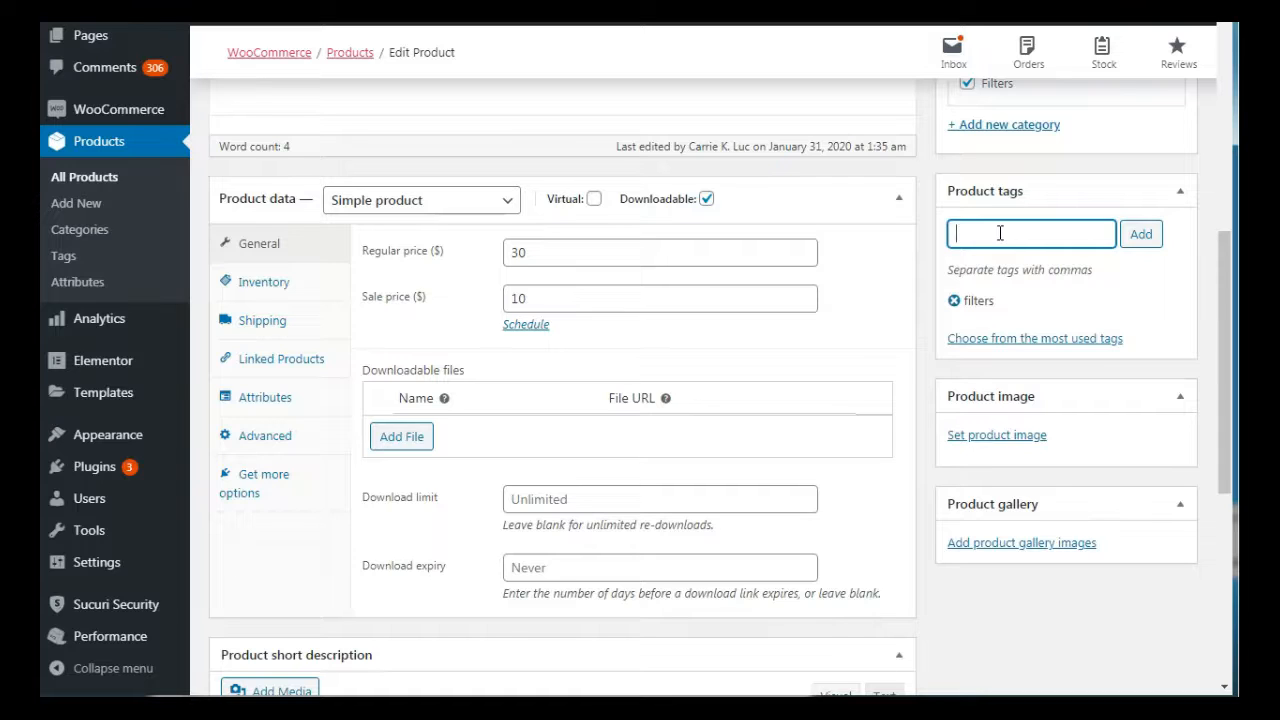
text(water)
key(Return)
text(one year warranty)
key(Return)
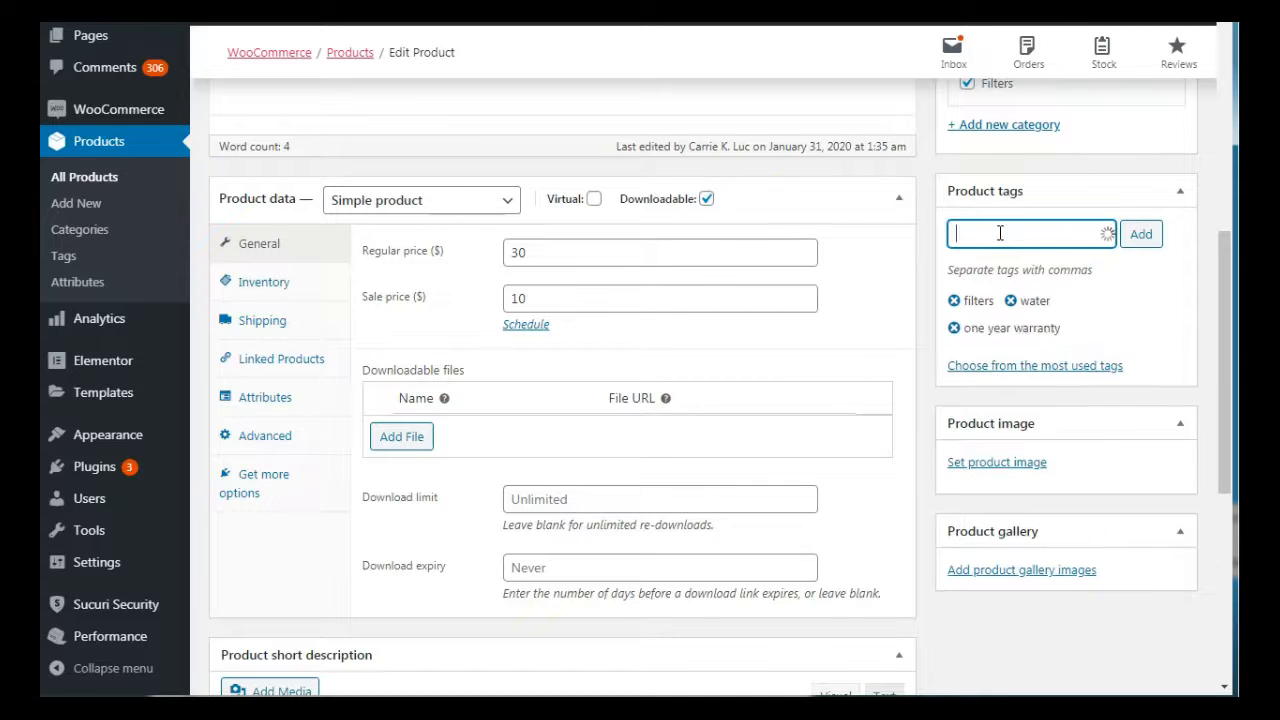
scroll(1000, 233, up, 7)
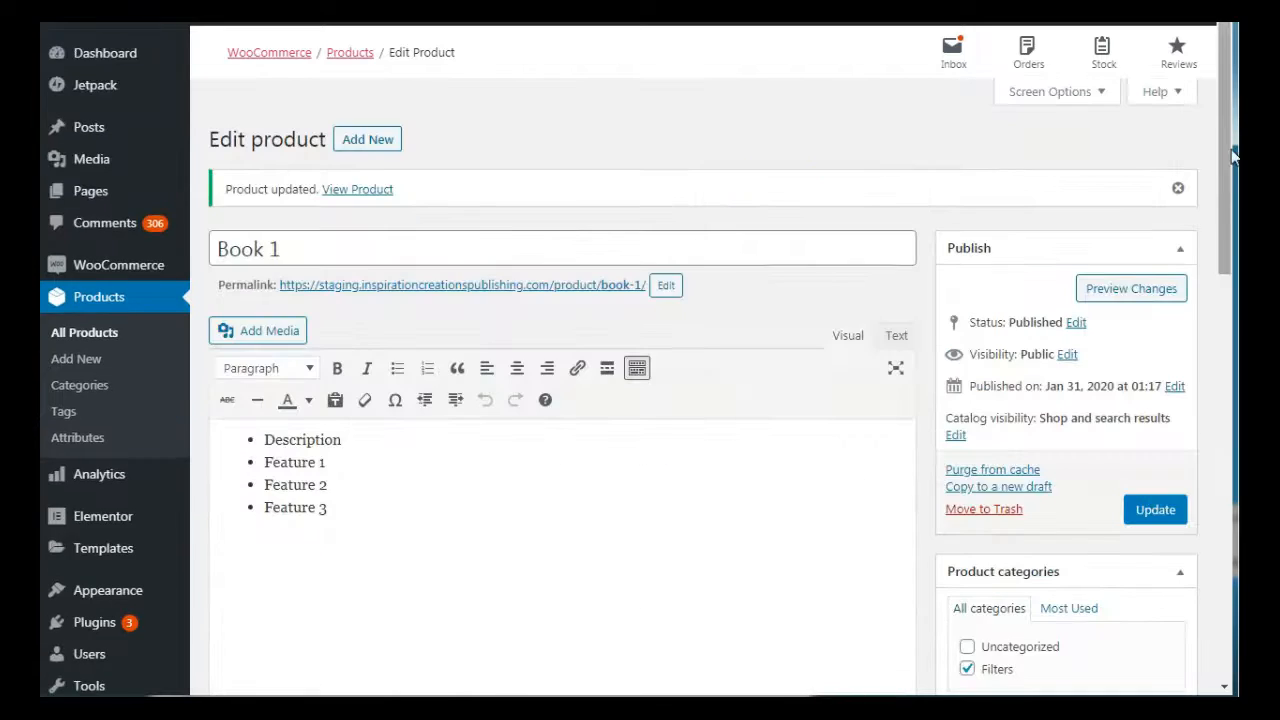
click(1154, 509)
Check the product's saved tags and open the product tags page to review the store's tag list
scroll(1220, 240, down, 2)
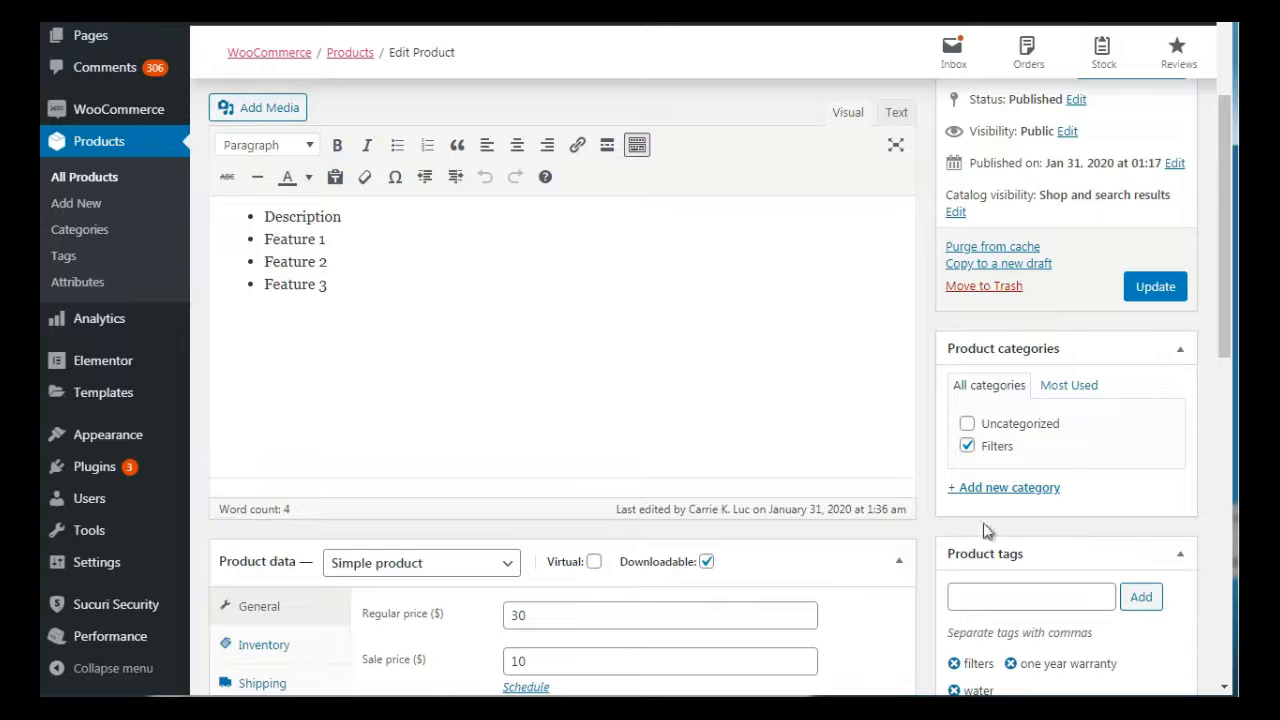
right_click(73, 257)
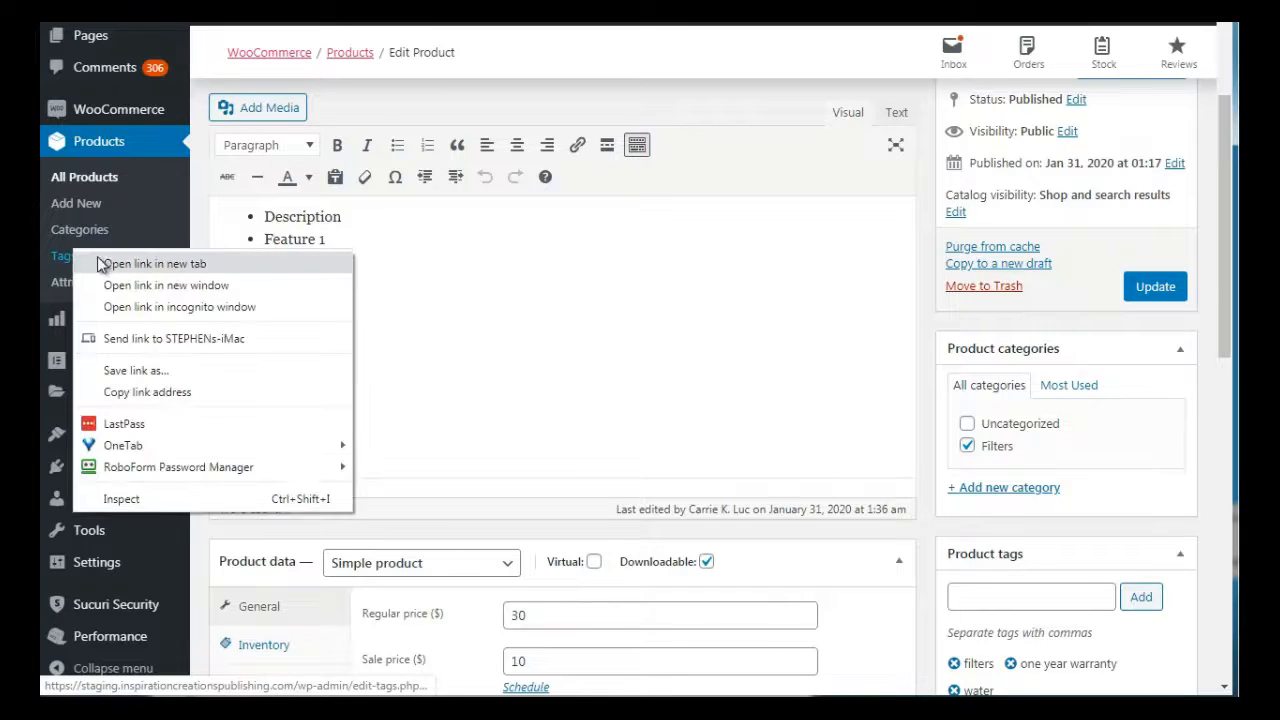
click(104, 260)
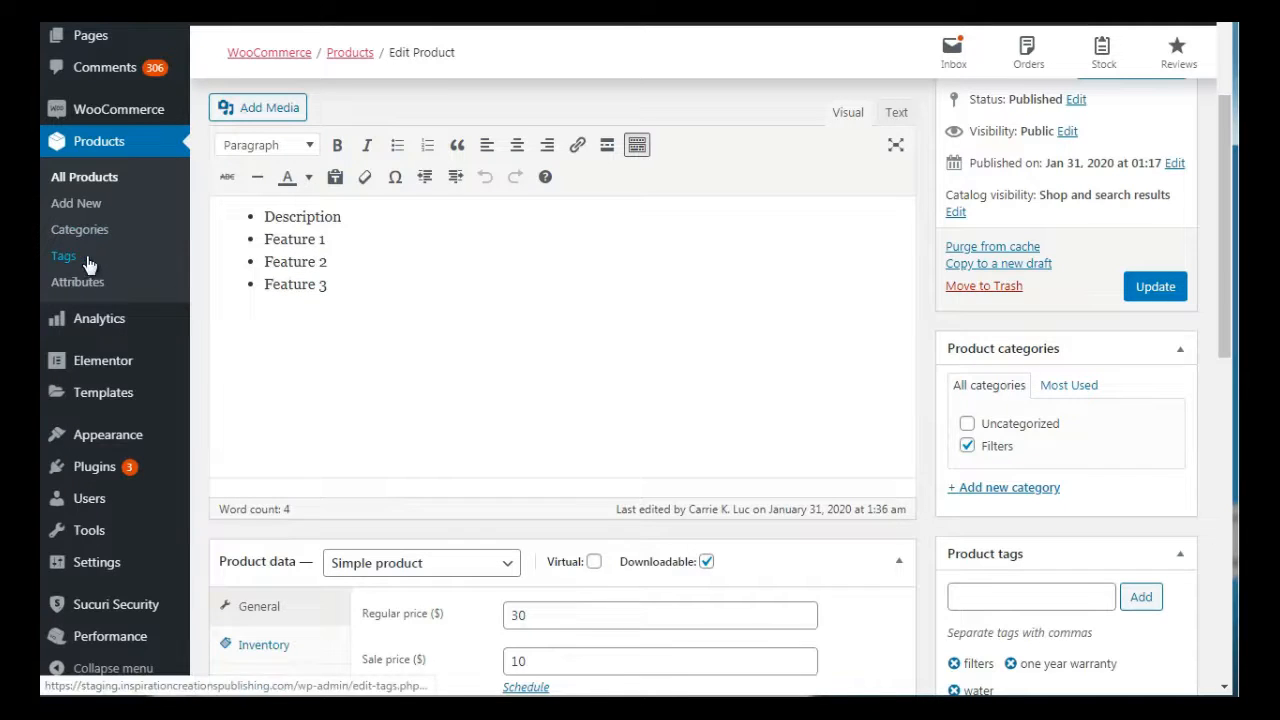
click(64, 257)
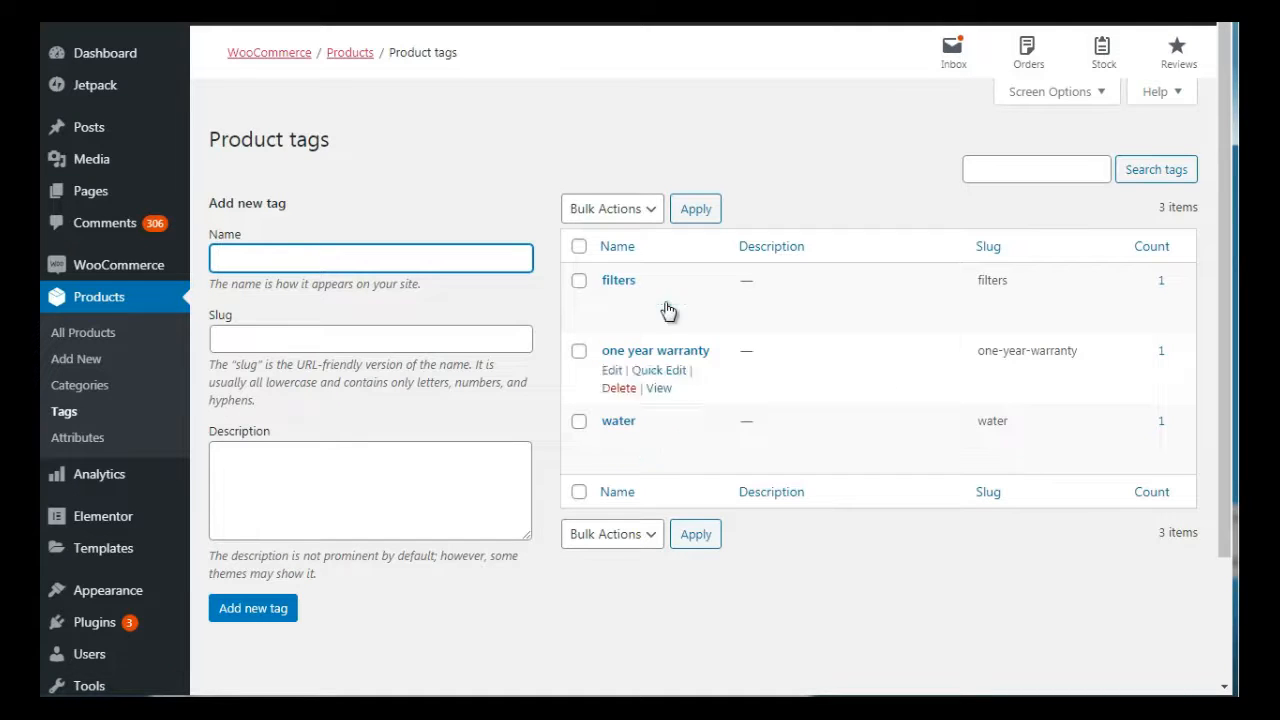
Examine the size option on the Alibaba hemp t-shirt listing as an example of a product attribute
click(545, 206)
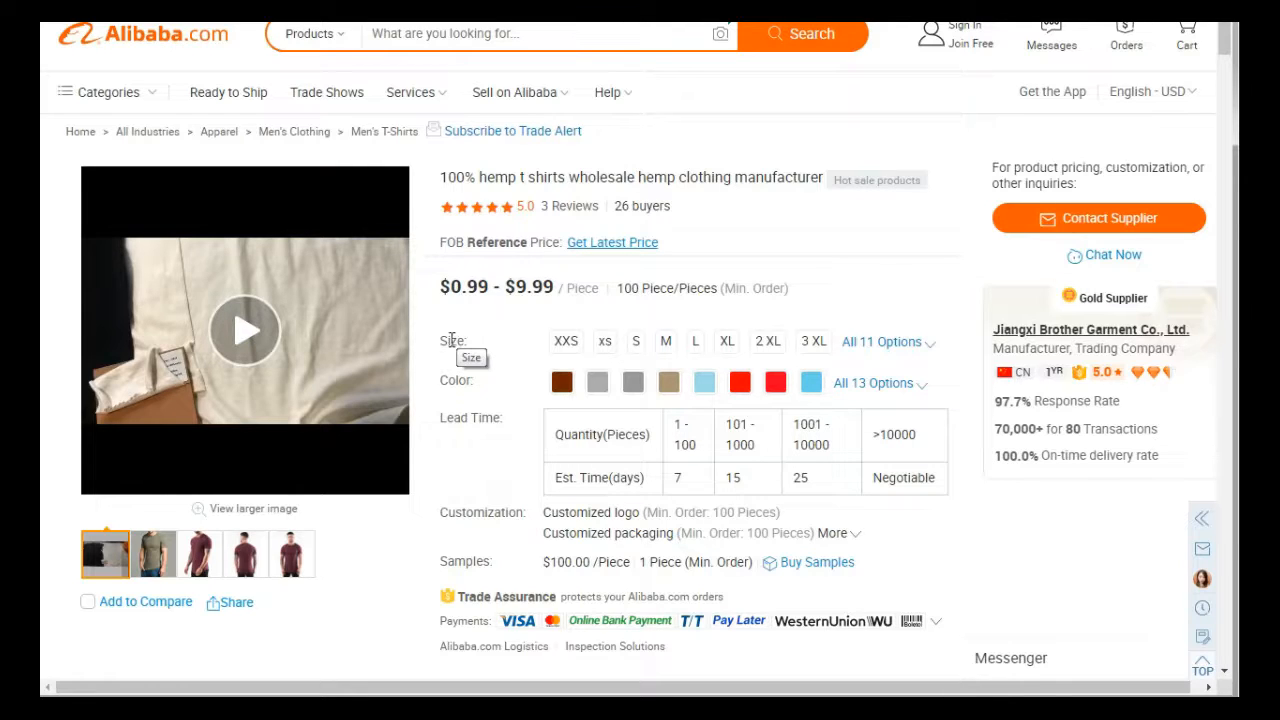
mouse_move(441, 342)
mouse_down()
mouse_move(471, 348)
mouse_move(438, 341)
mouse_up()
click(470, 346)
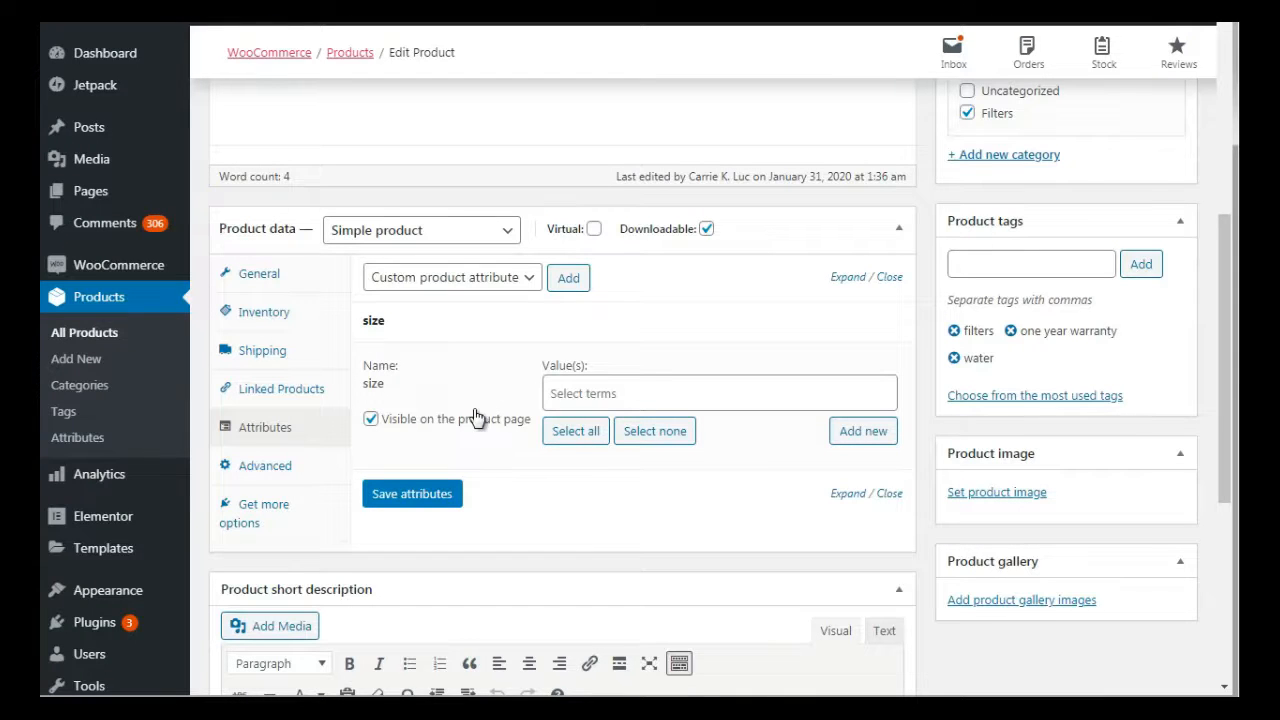
click(889, 493)
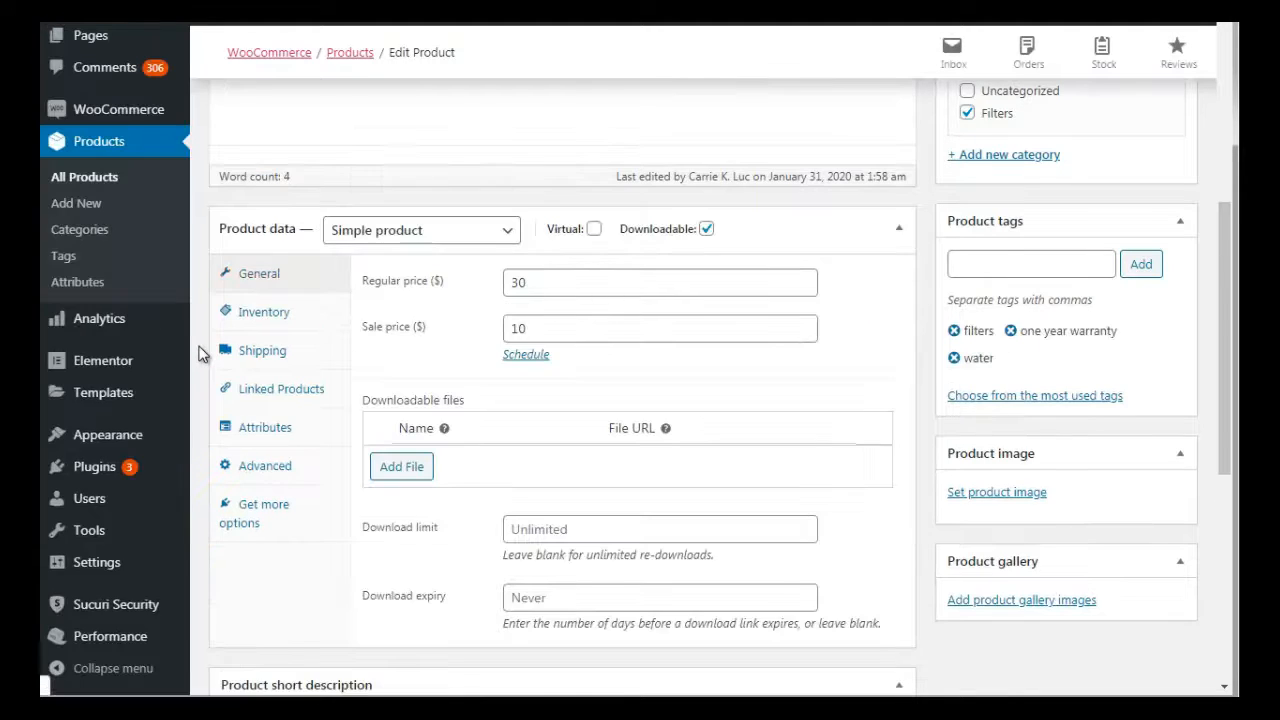
right_click(95, 283)
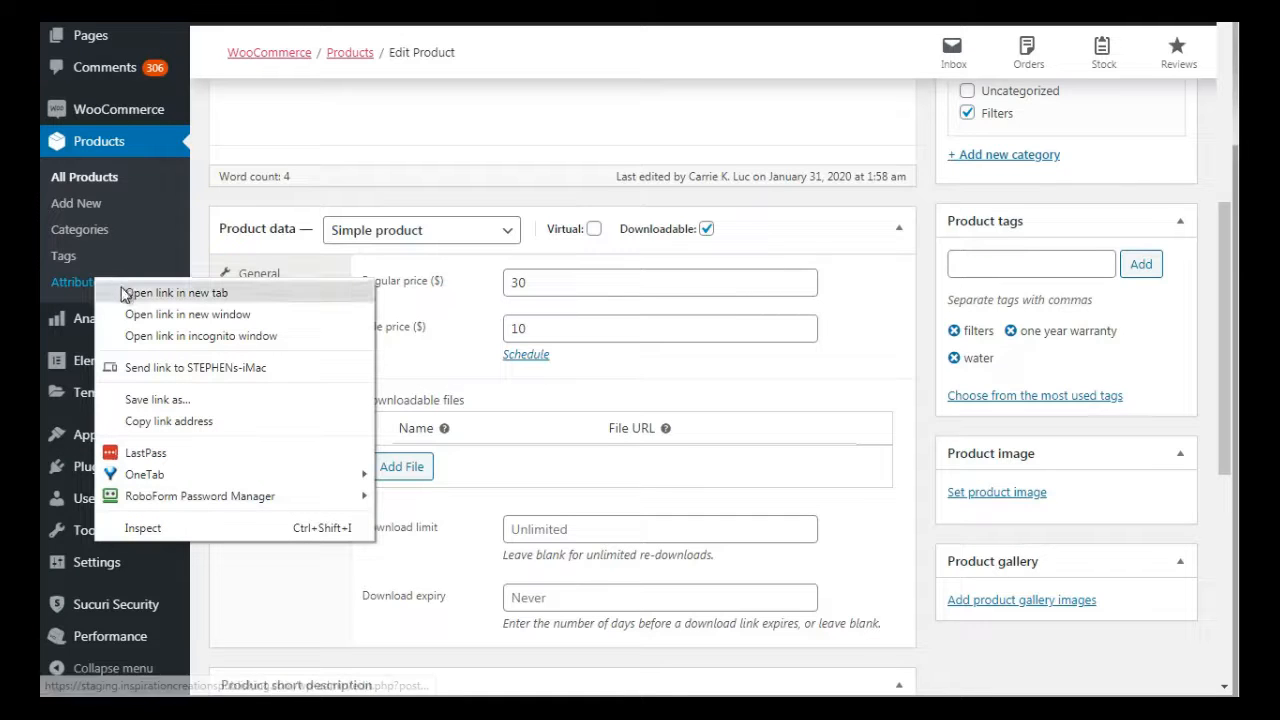
click(193, 242)
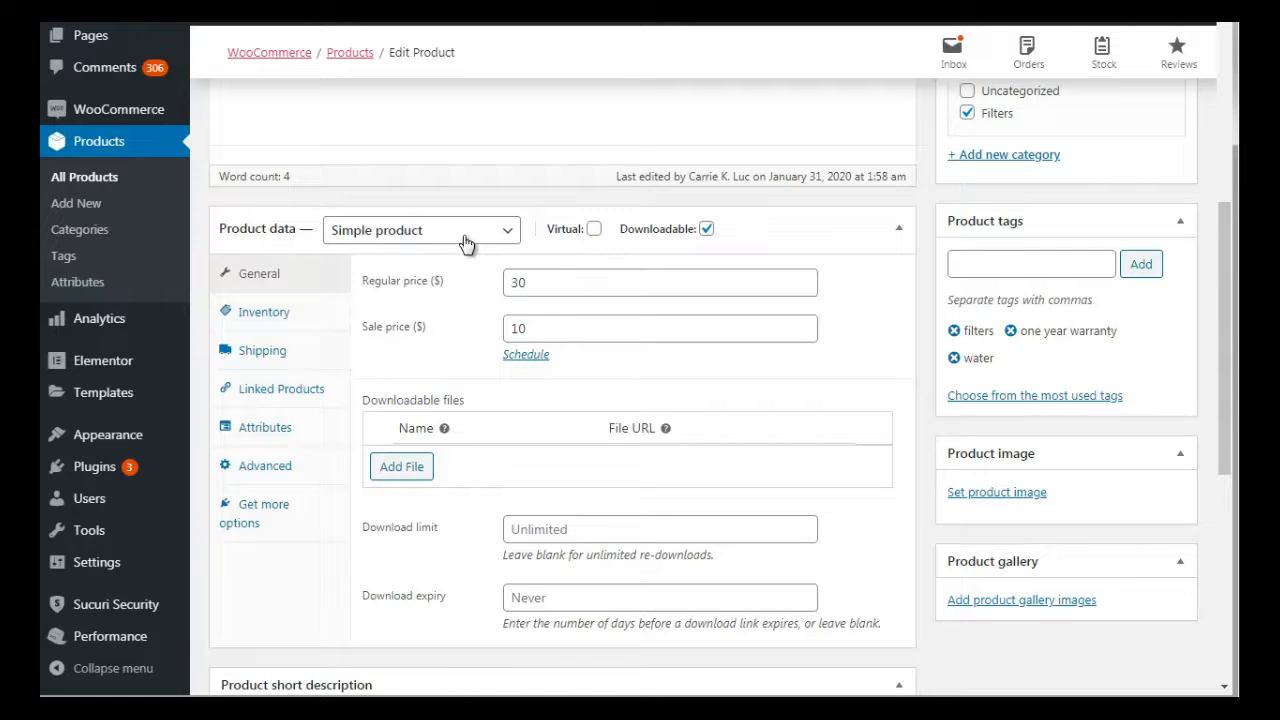
Add the existing size attribute to the Book 1 product's data
click(288, 430)
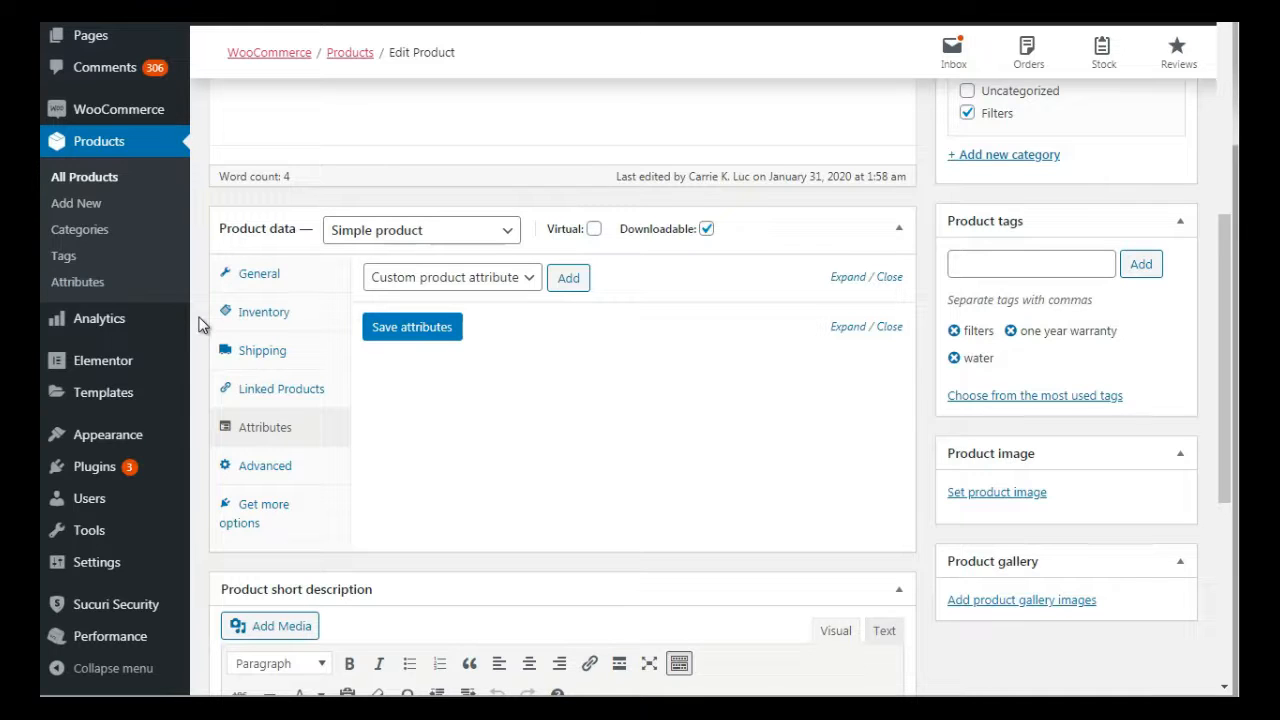
click(459, 283)
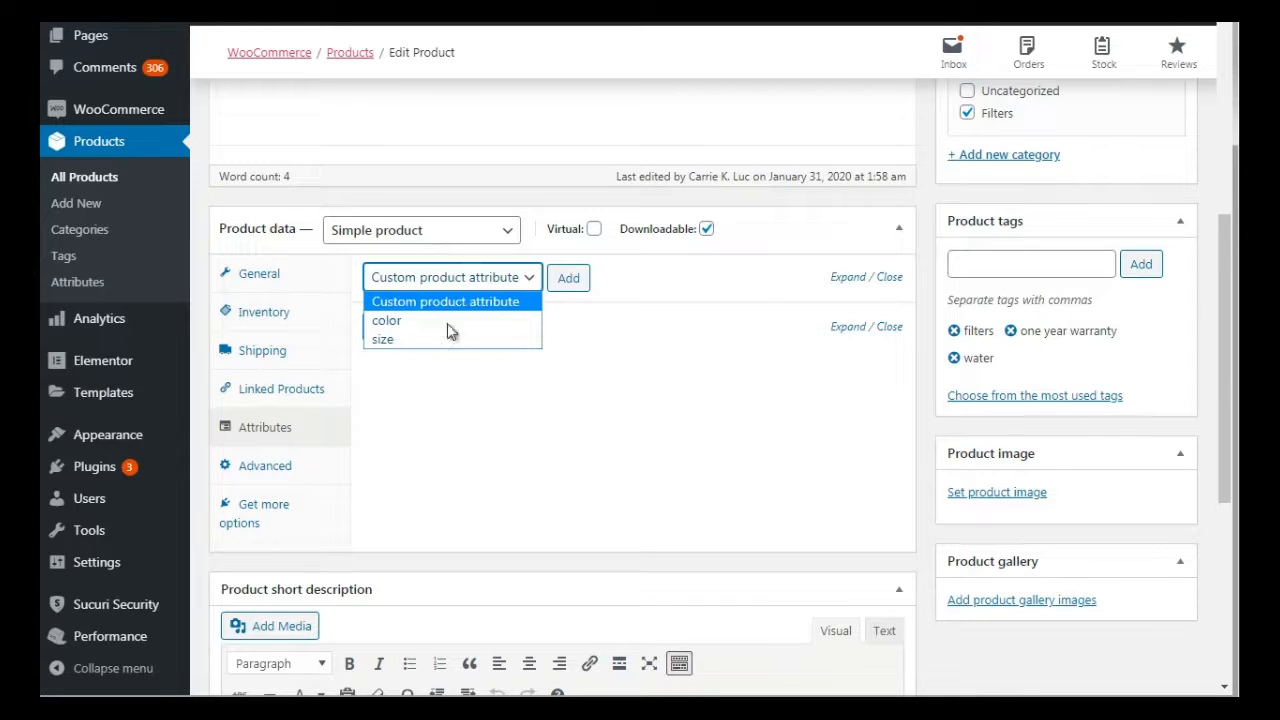
click(440, 341)
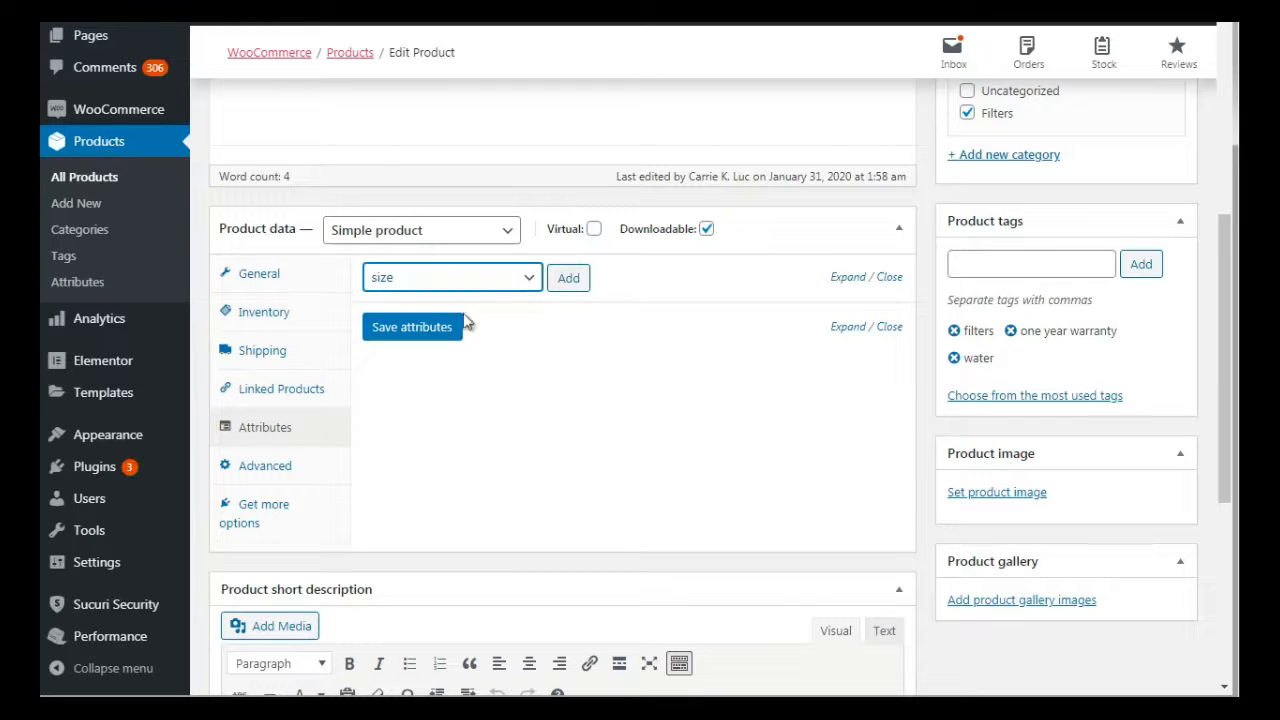
click(571, 279)
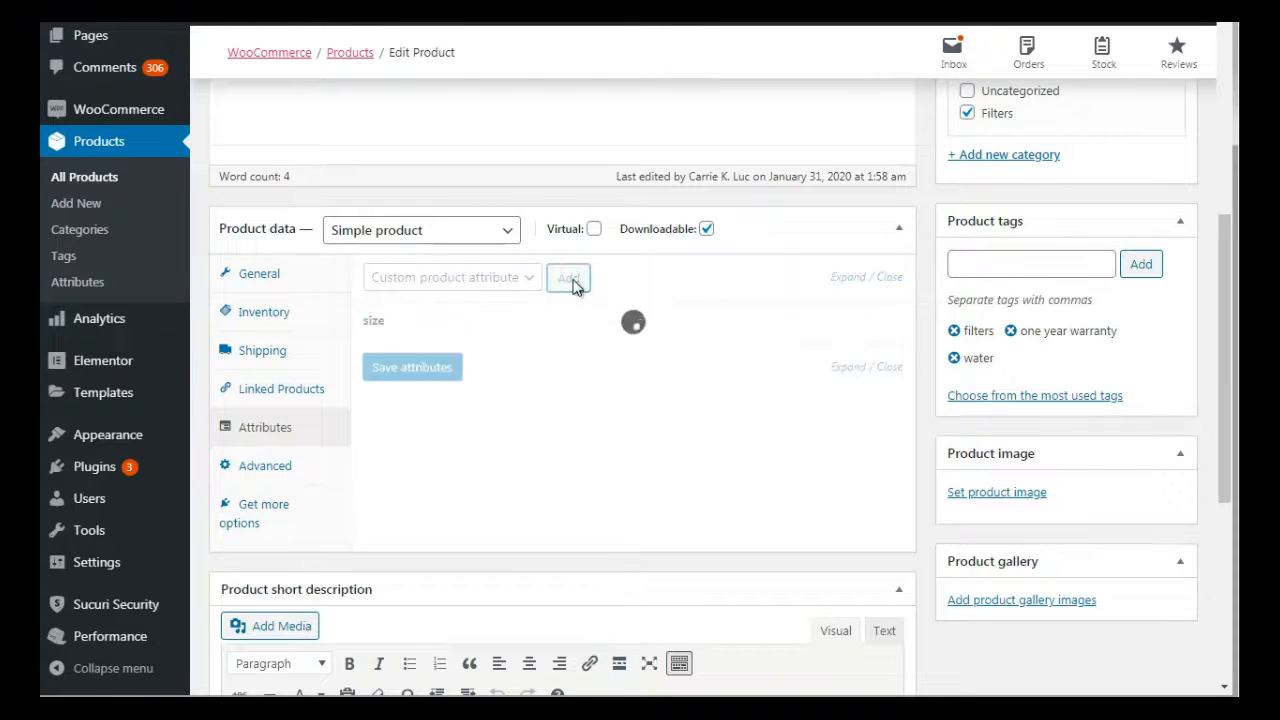
Create the term small as a value of the product's size attribute
click(647, 397)
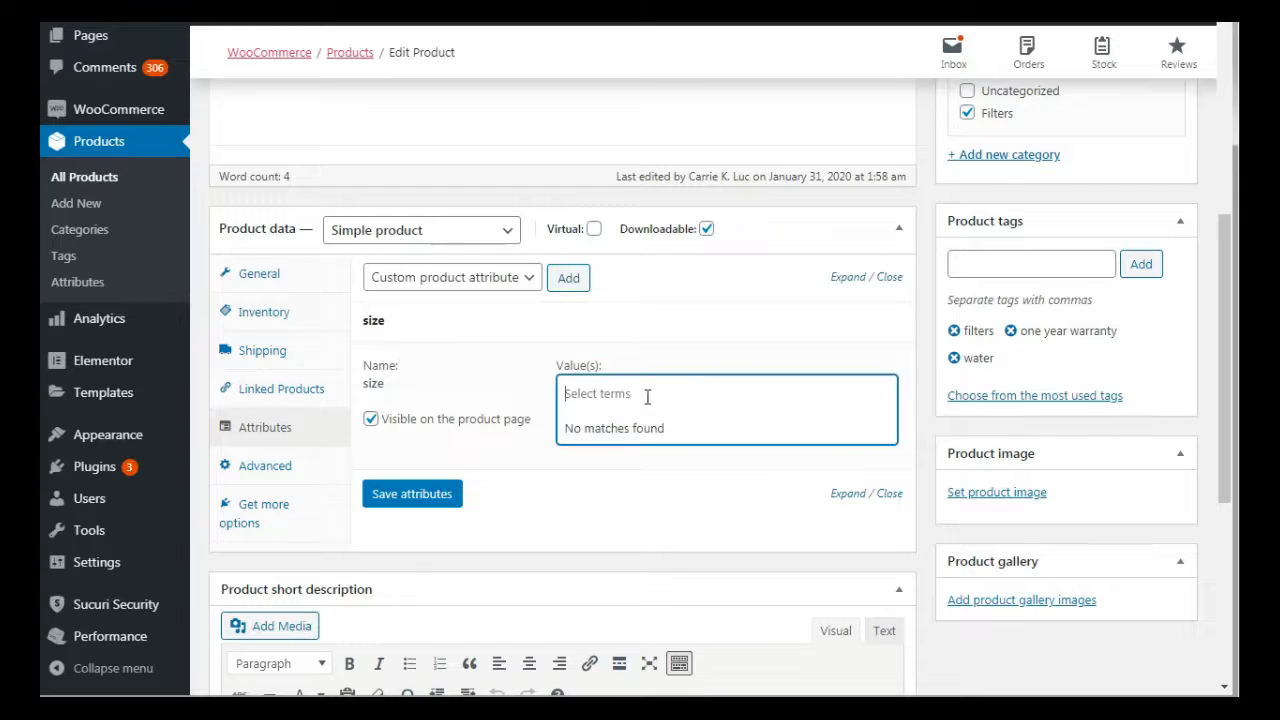
click(928, 334)
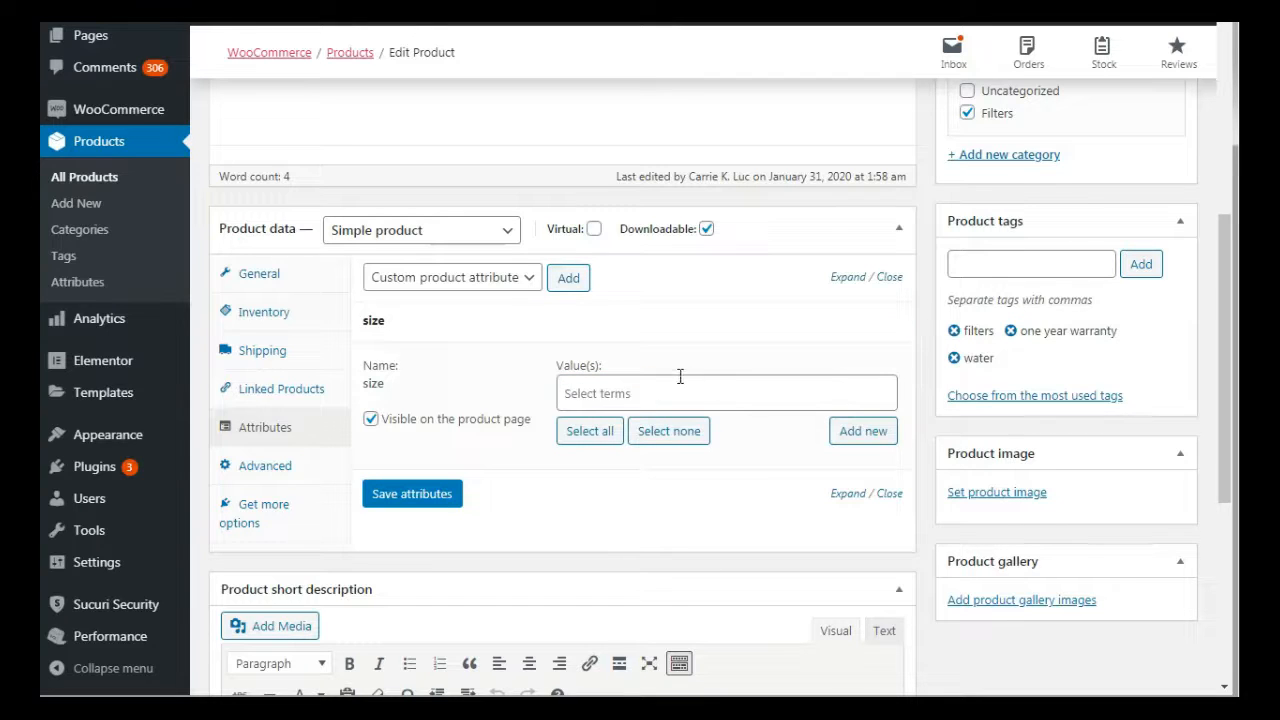
click(584, 395)
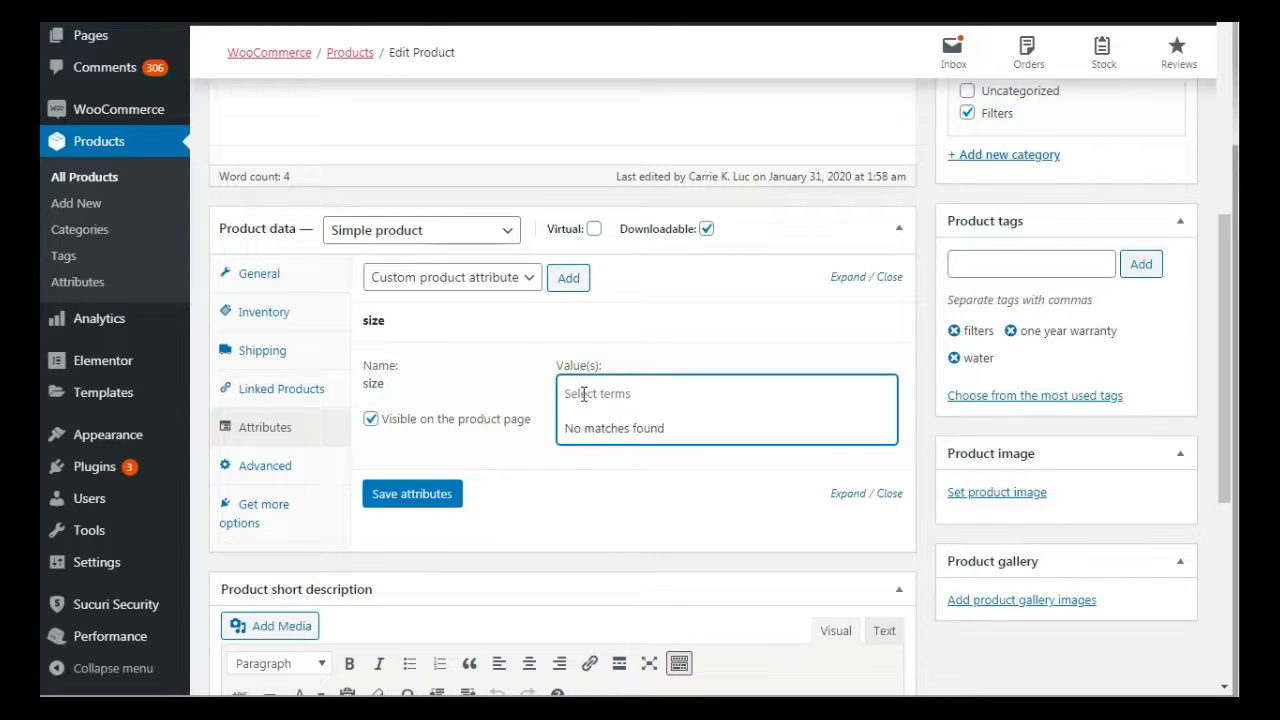
text(small)
key(ctrl+a)
key(ctrl+c)
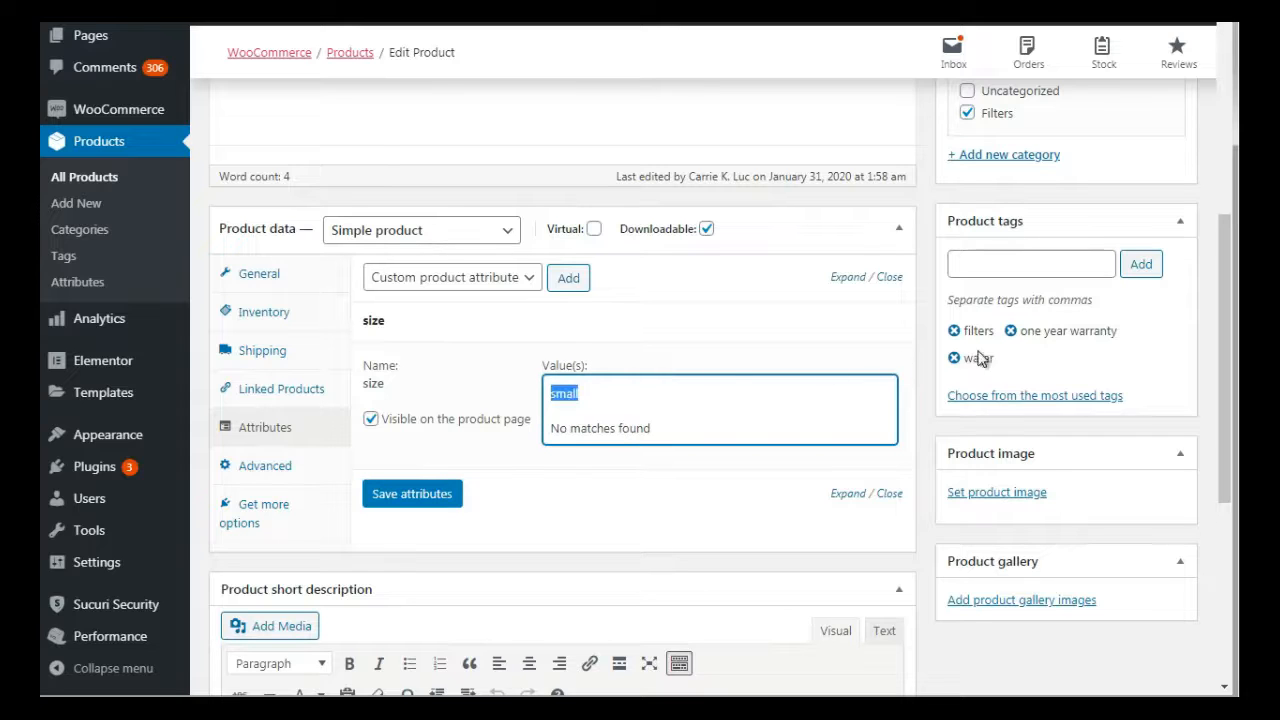
click(928, 388)
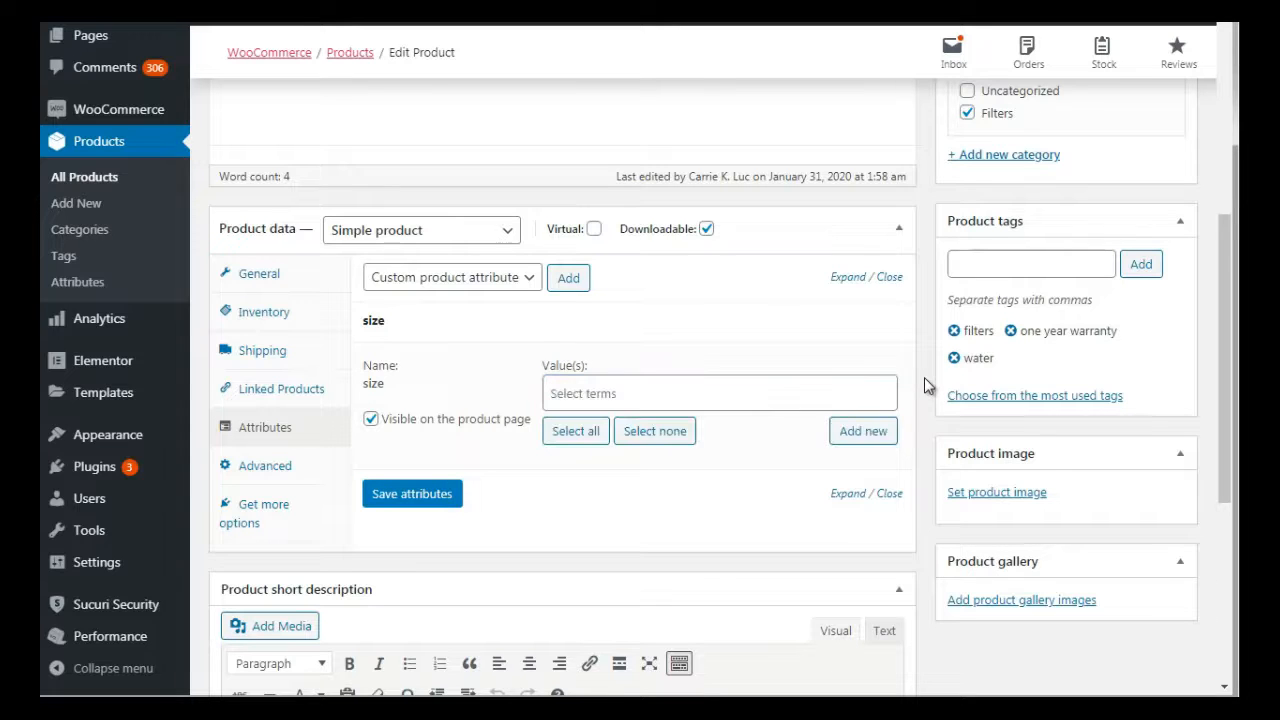
click(862, 433)
key(ctrl+v)
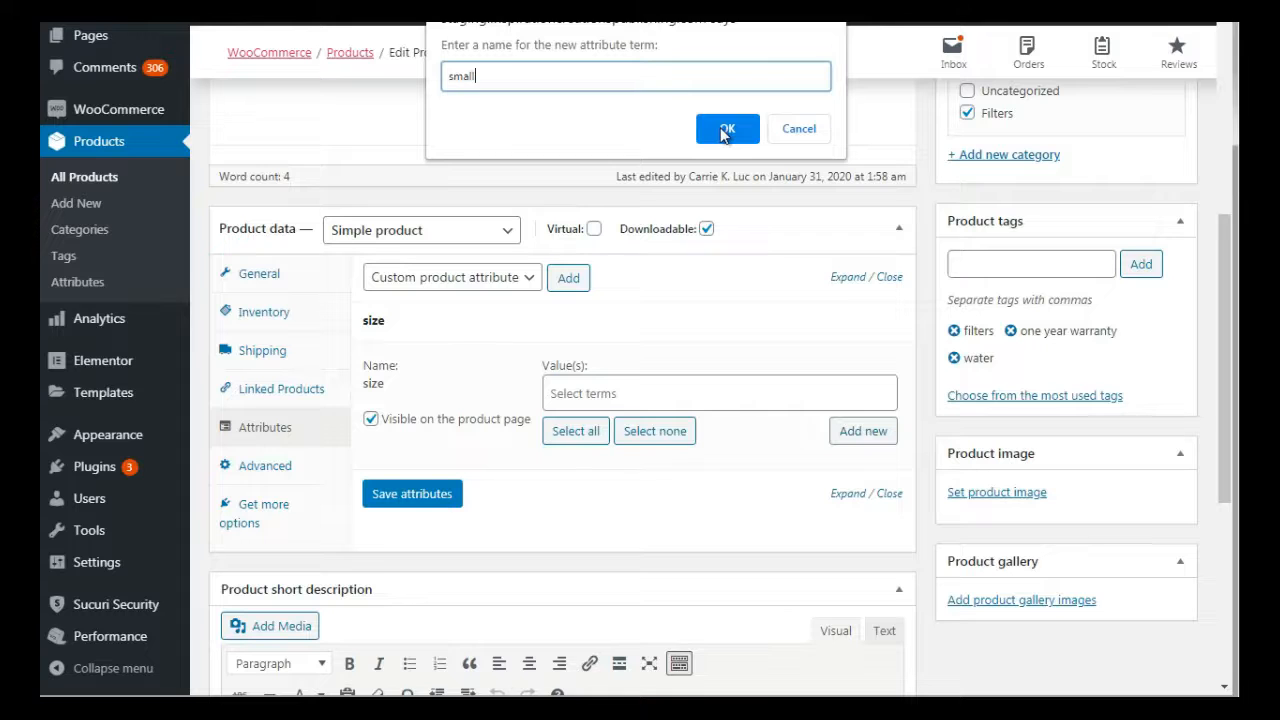
click(726, 129)
Create the term medium as a second value of the size attribute
click(638, 399)
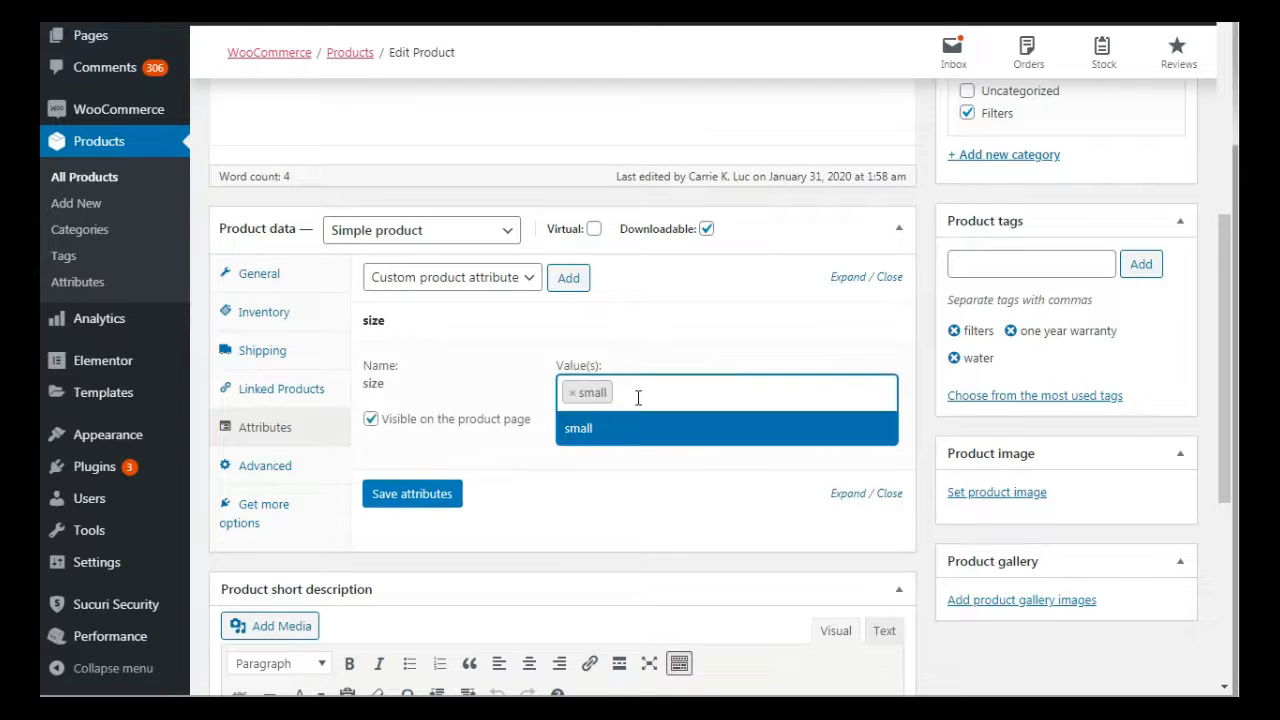
text(medium)
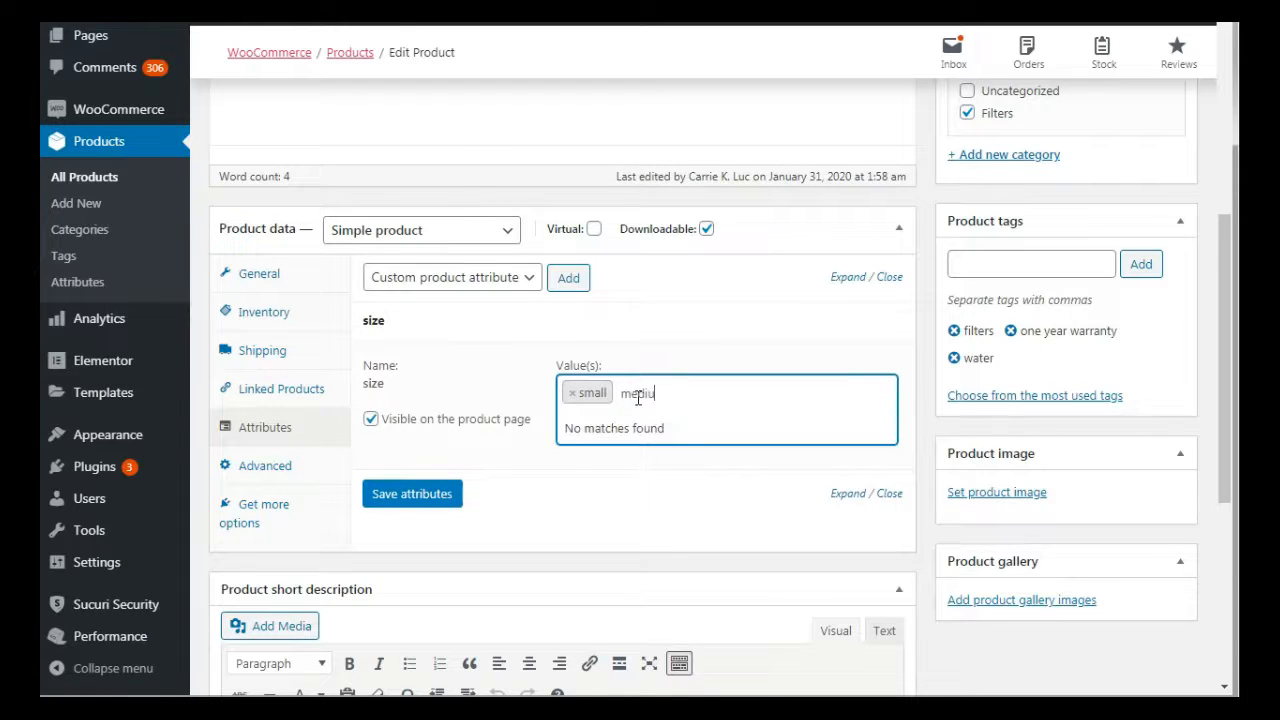
click(906, 449)
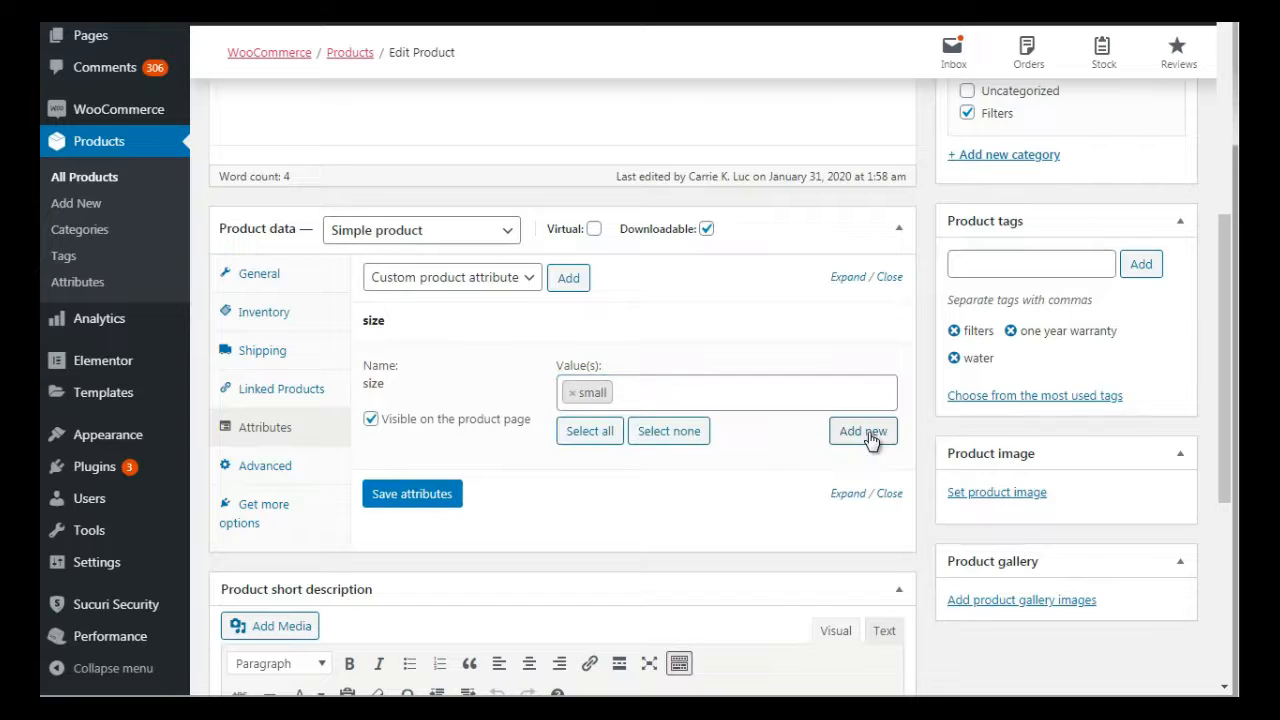
click(863, 432)
text(medium)
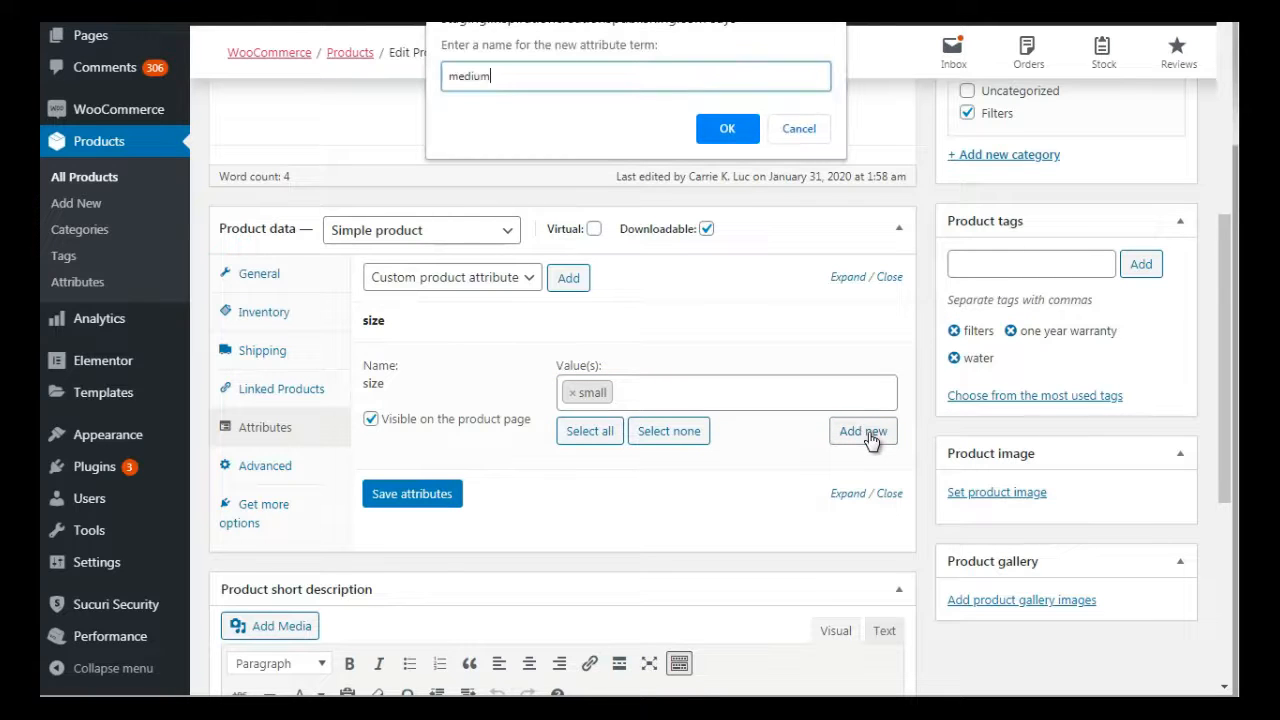
click(744, 137)
Create the term large as a third value of the size attribute
click(738, 391)
text(large)
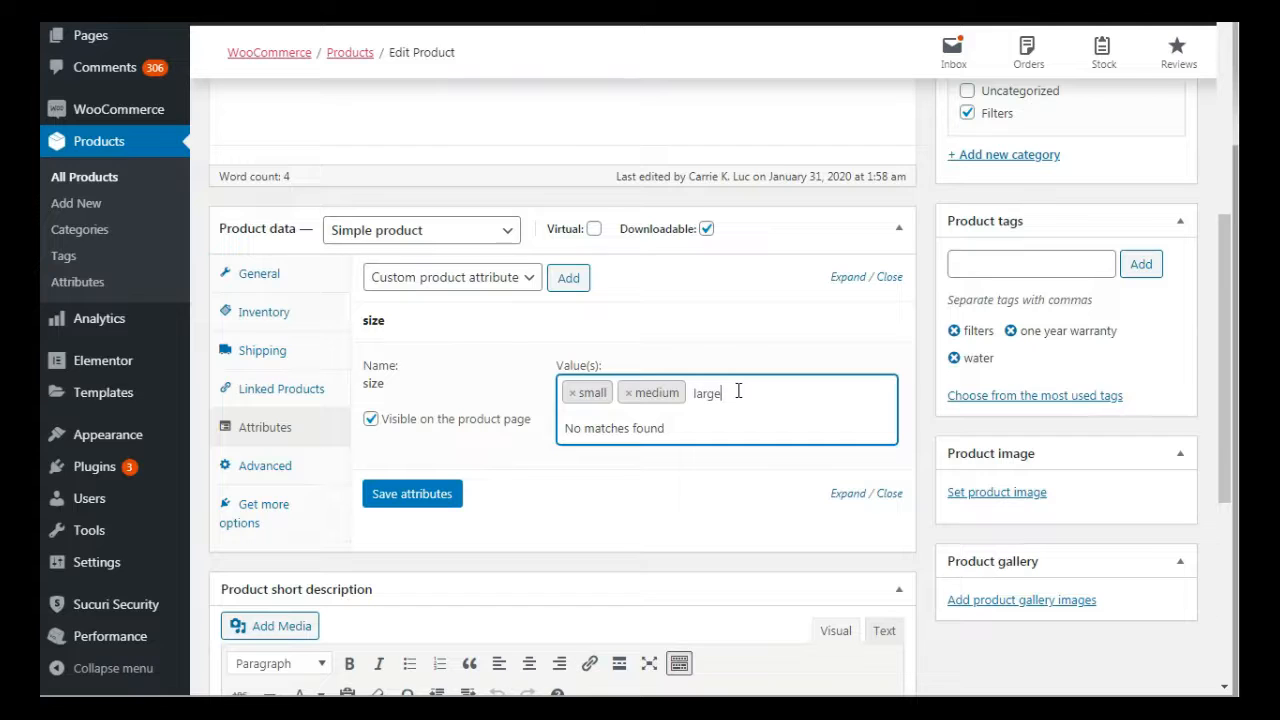
key(ctrl+a)
key(ctrl+c)
click(924, 382)
click(866, 441)
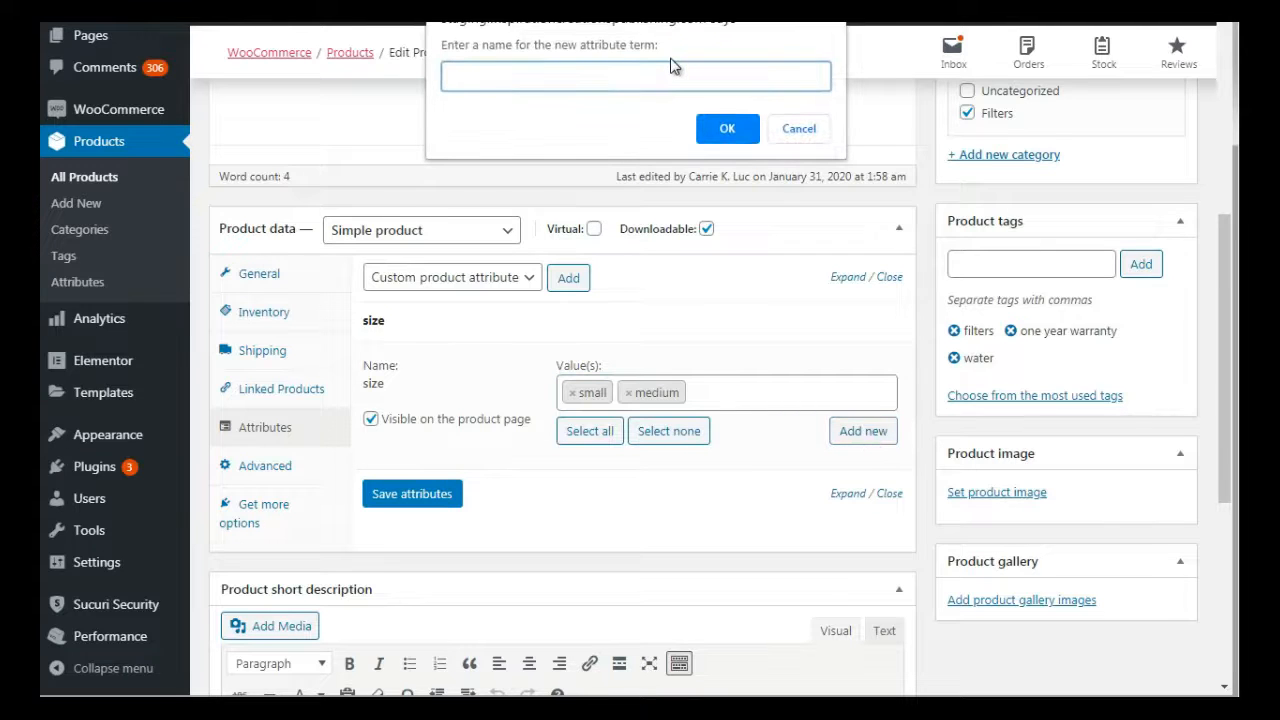
key(ctrl+v)
click(720, 127)
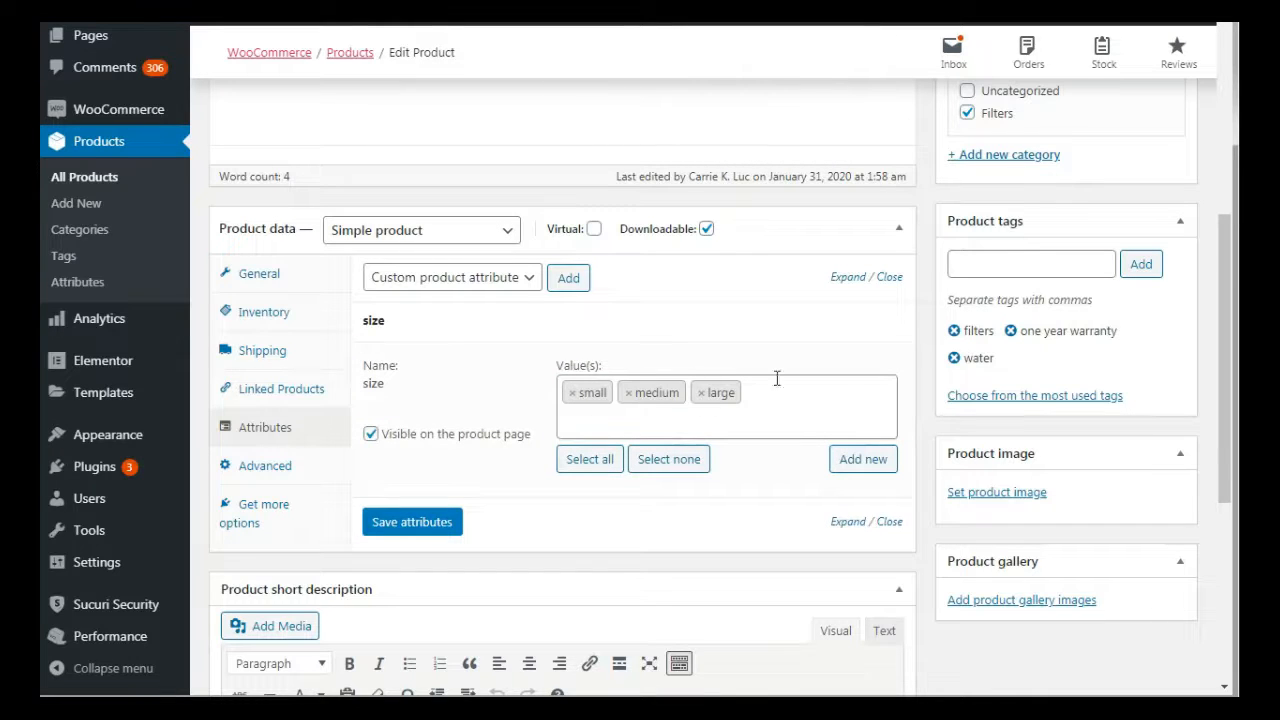
Add the existing color attribute to the product below size
click(505, 280)
click(485, 322)
click(567, 279)
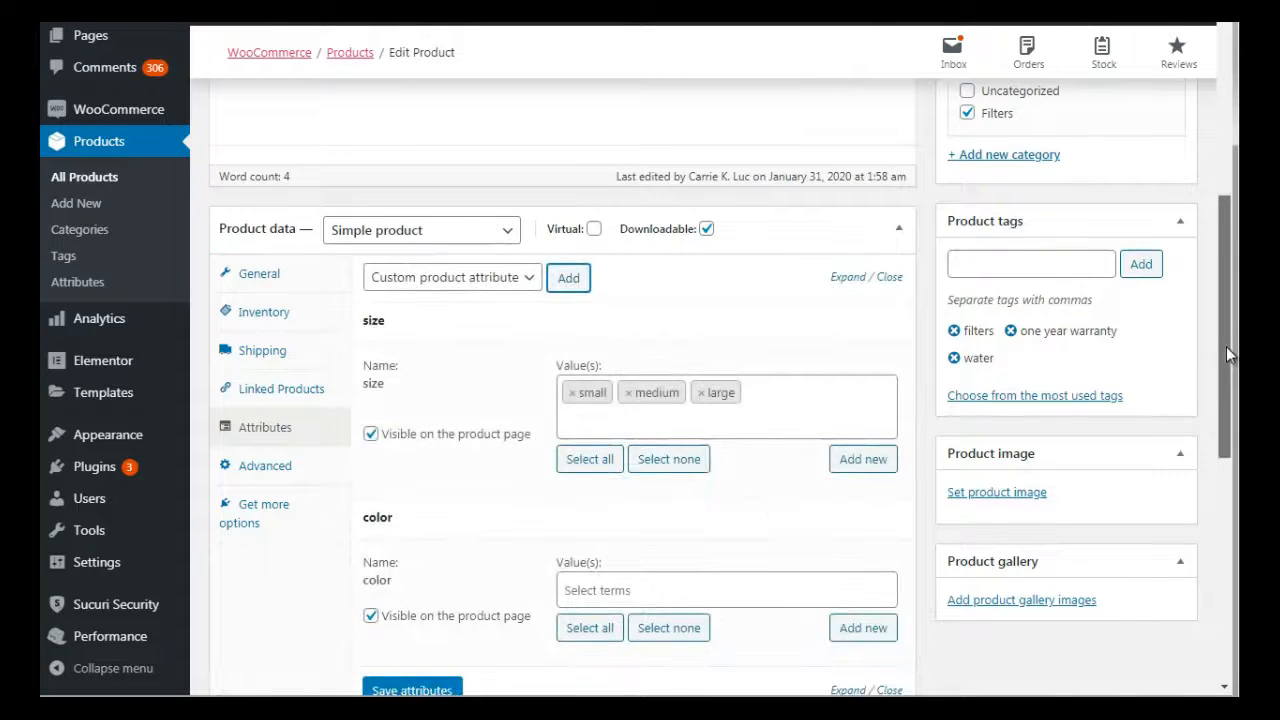
Create the term brown as the first value of the color attribute
drag(1226, 346, 1211, 423)
click(732, 415)
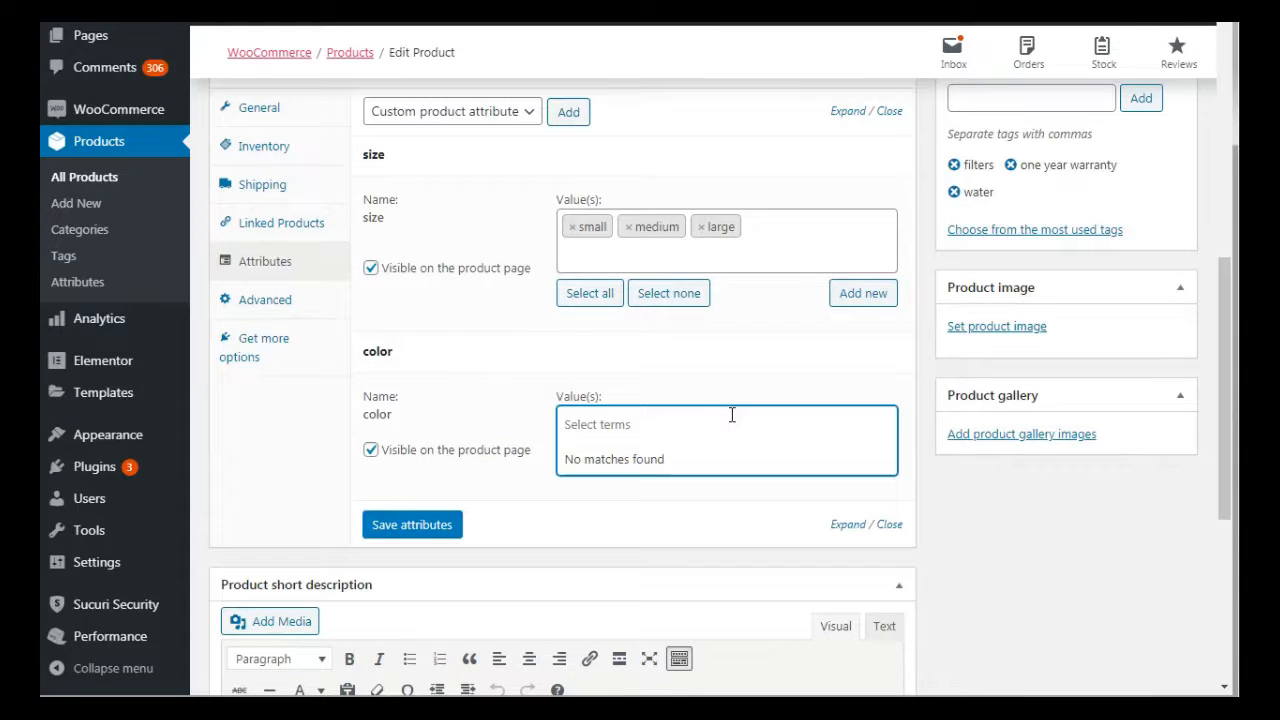
text(brown)
key(ctrl+a)
key(ctrl+c)
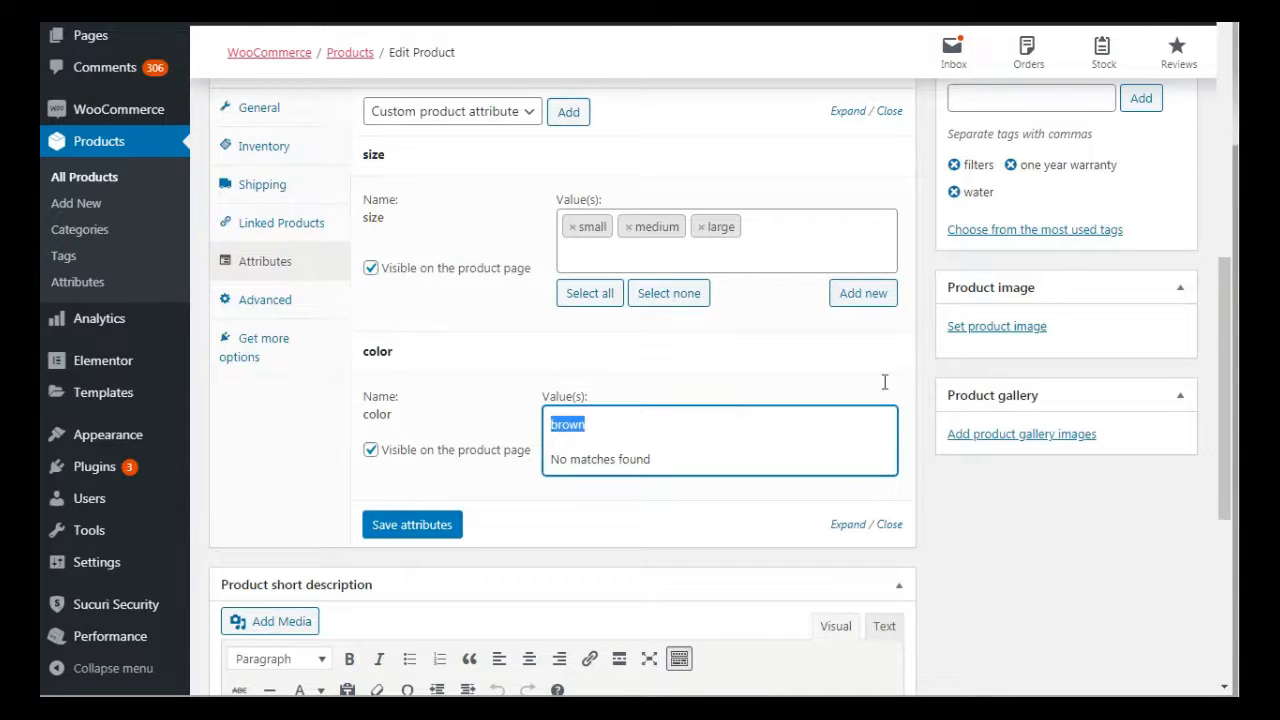
click(925, 425)
click(870, 462)
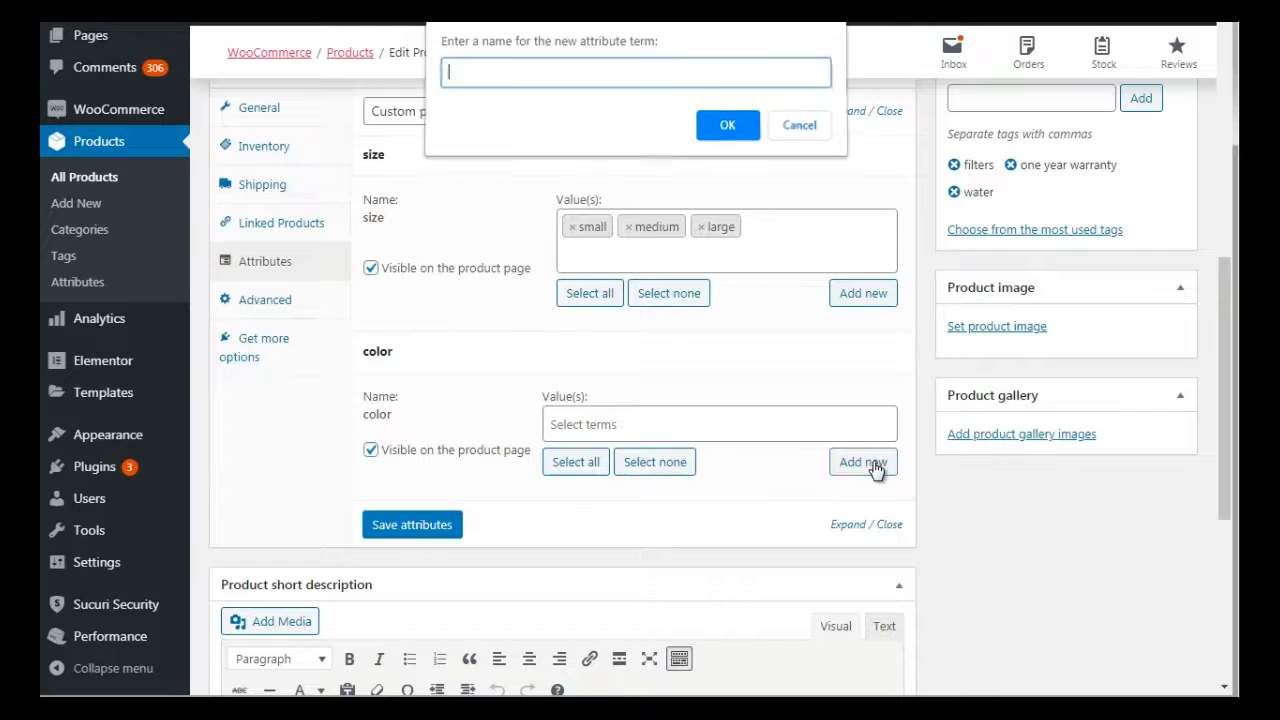
key(ctrl+v)
click(730, 128)
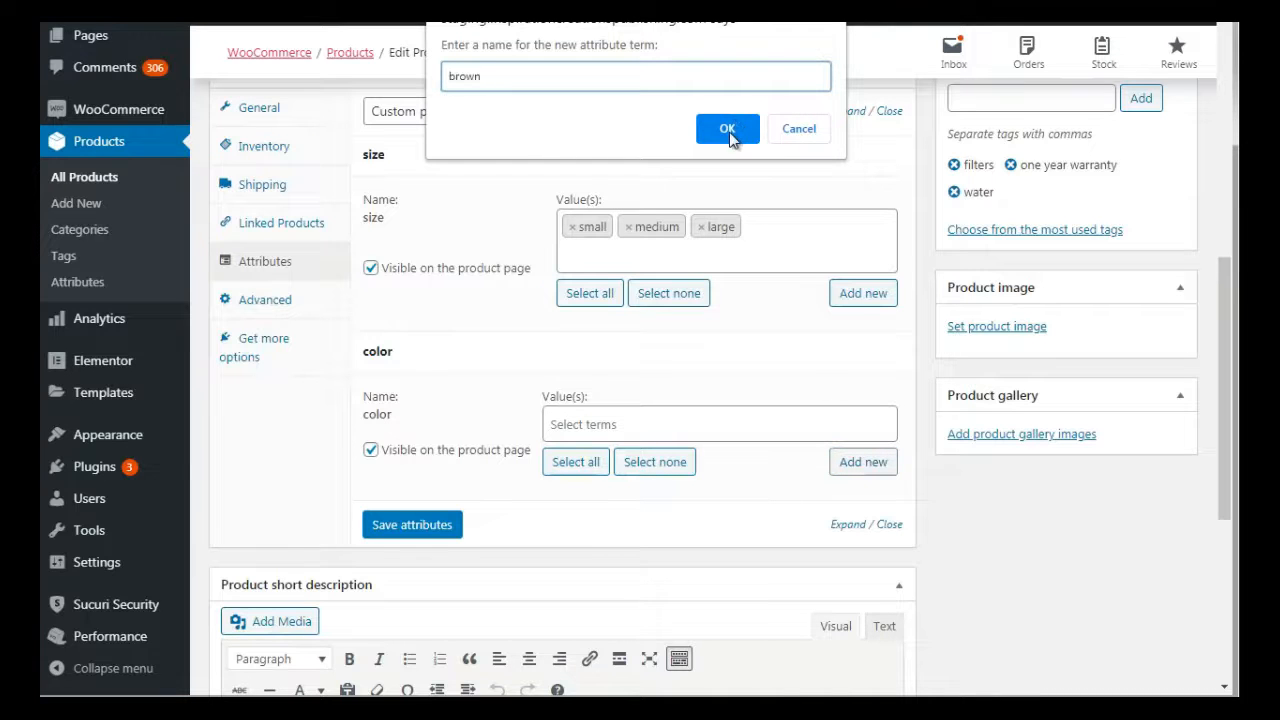
Create the terms green and white as further values of the color attribute
click(847, 466)
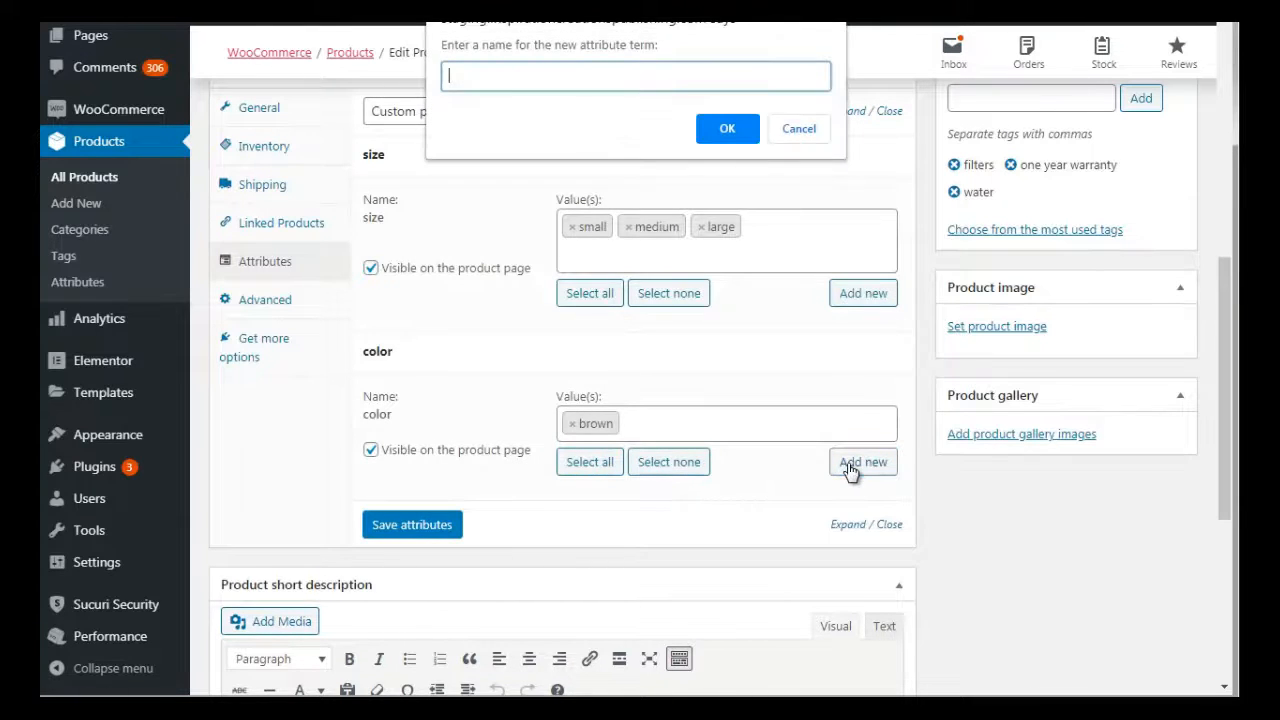
text(green)
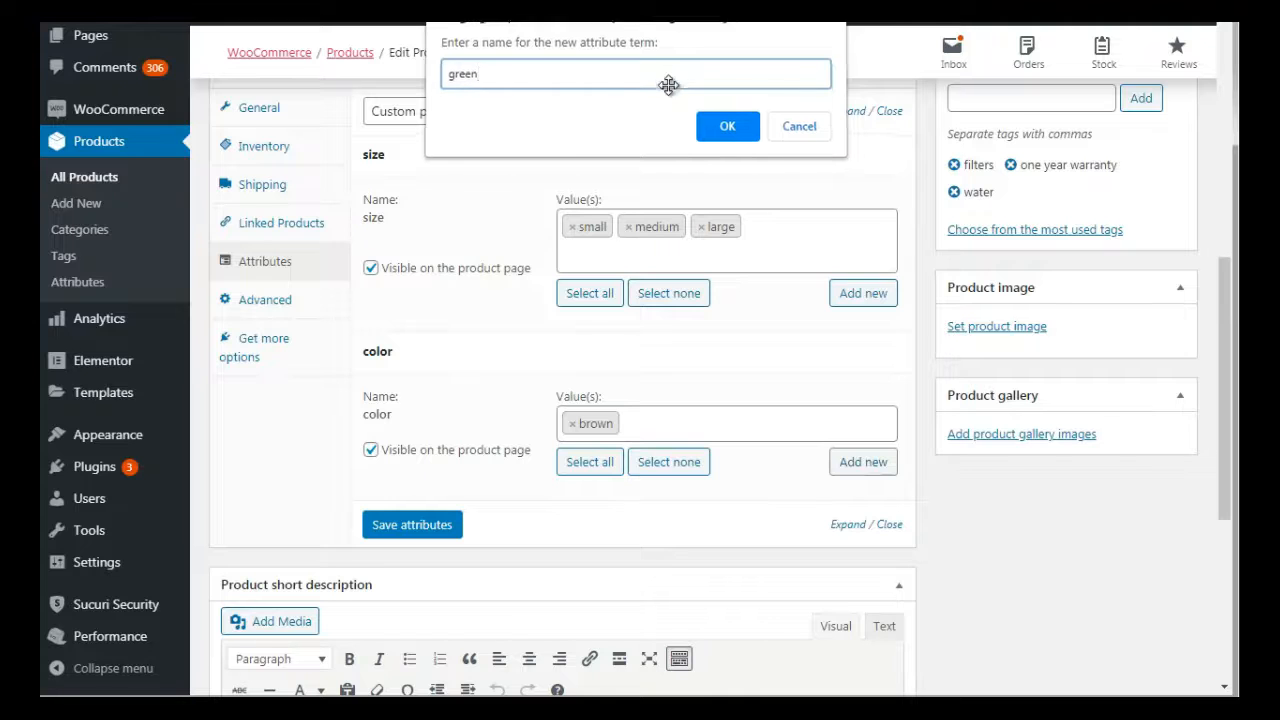
key(Return)
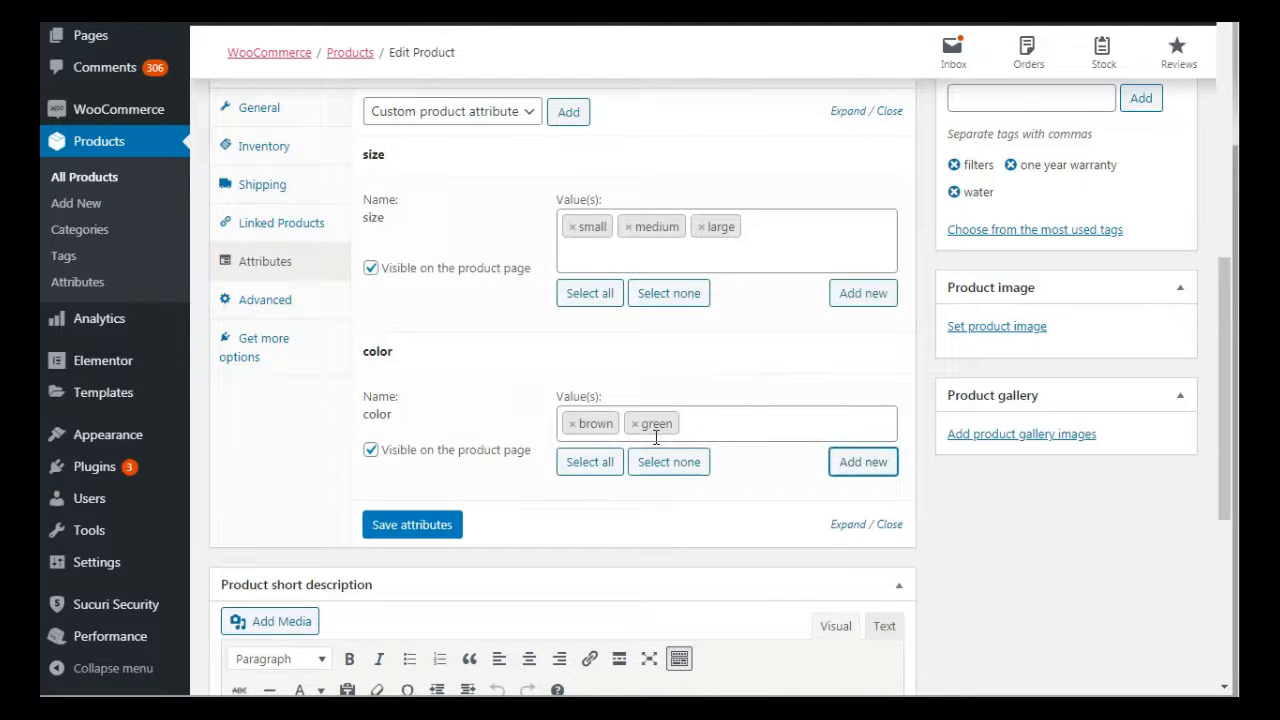
click(726, 426)
click(910, 468)
click(878, 469)
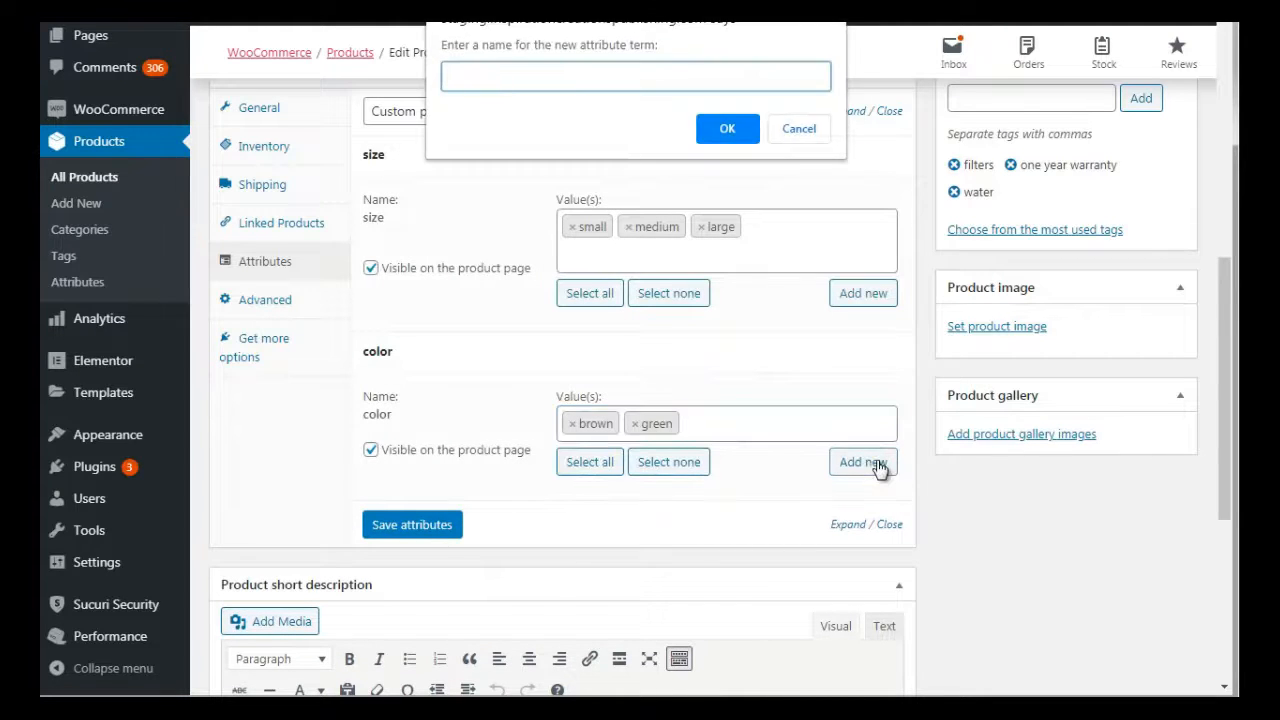
text(white)
click(727, 128)
Save the size and color attributes and update the Book 1 product
click(432, 566)
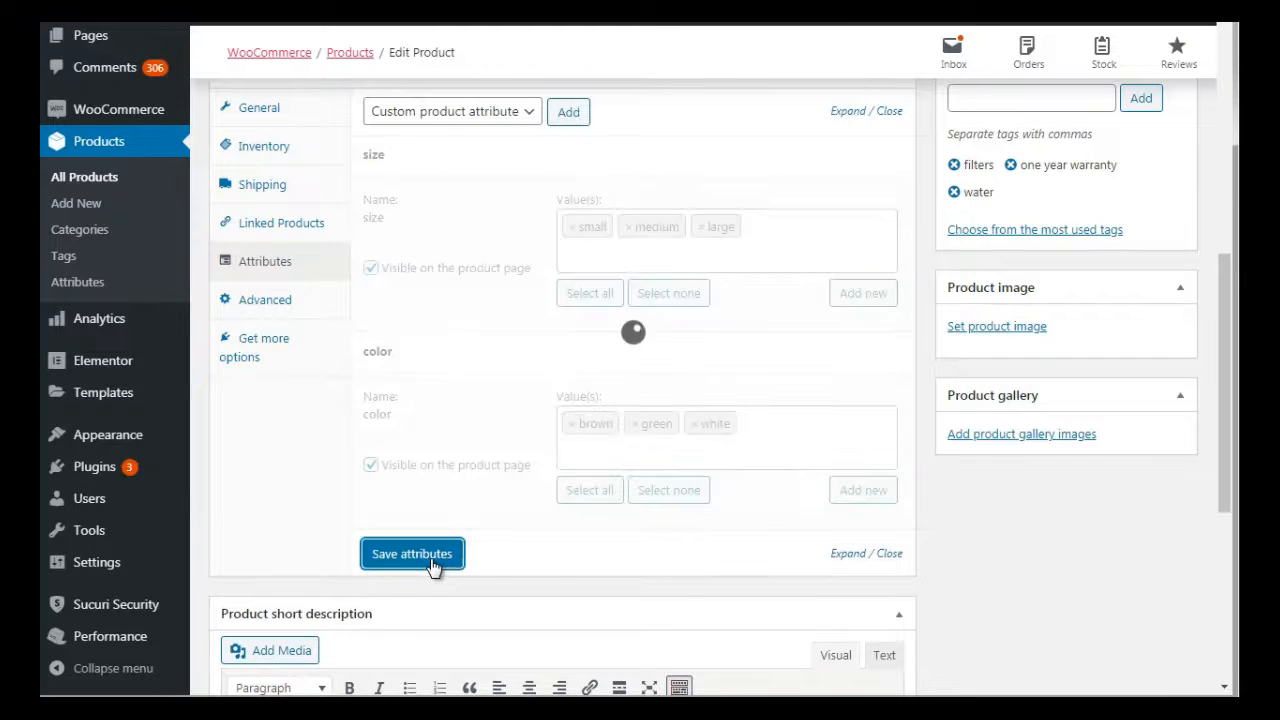
drag(1230, 329, 1226, 254)
click(1155, 143)
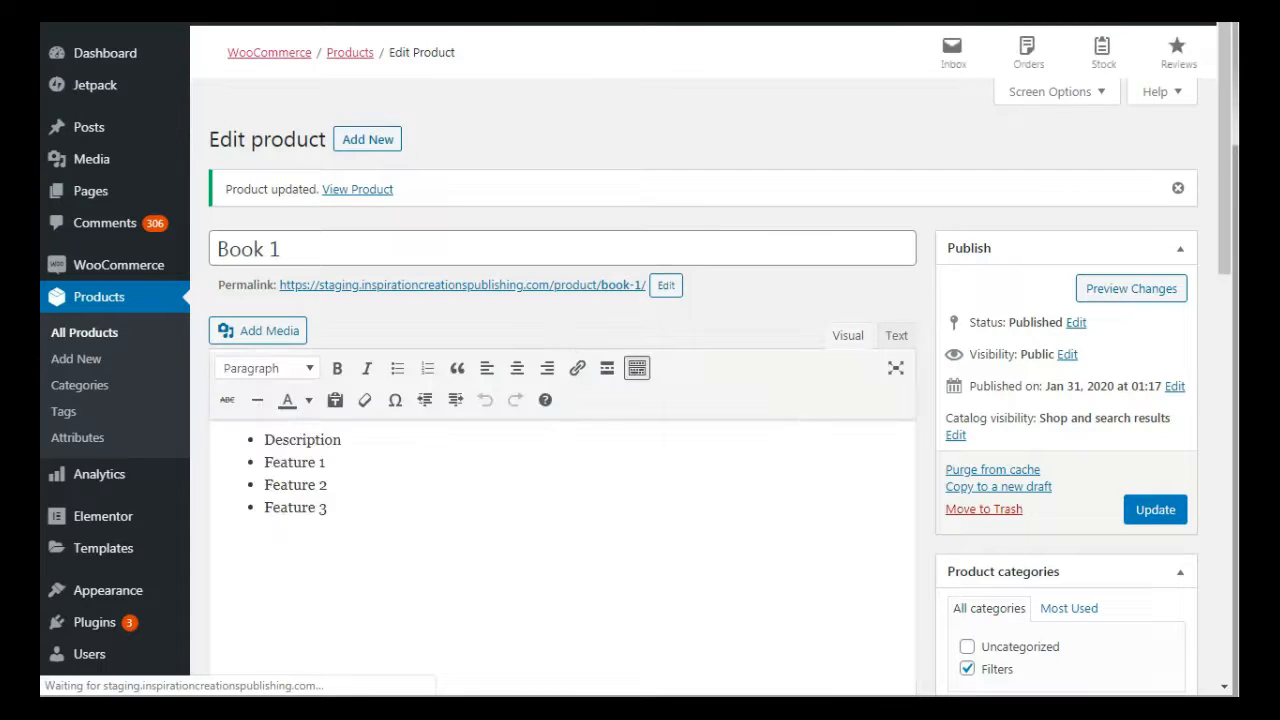
Reopen the updated product's attributes and expand size and color to check their saved values
drag(1223, 162, 1220, 392)
click(272, 390)
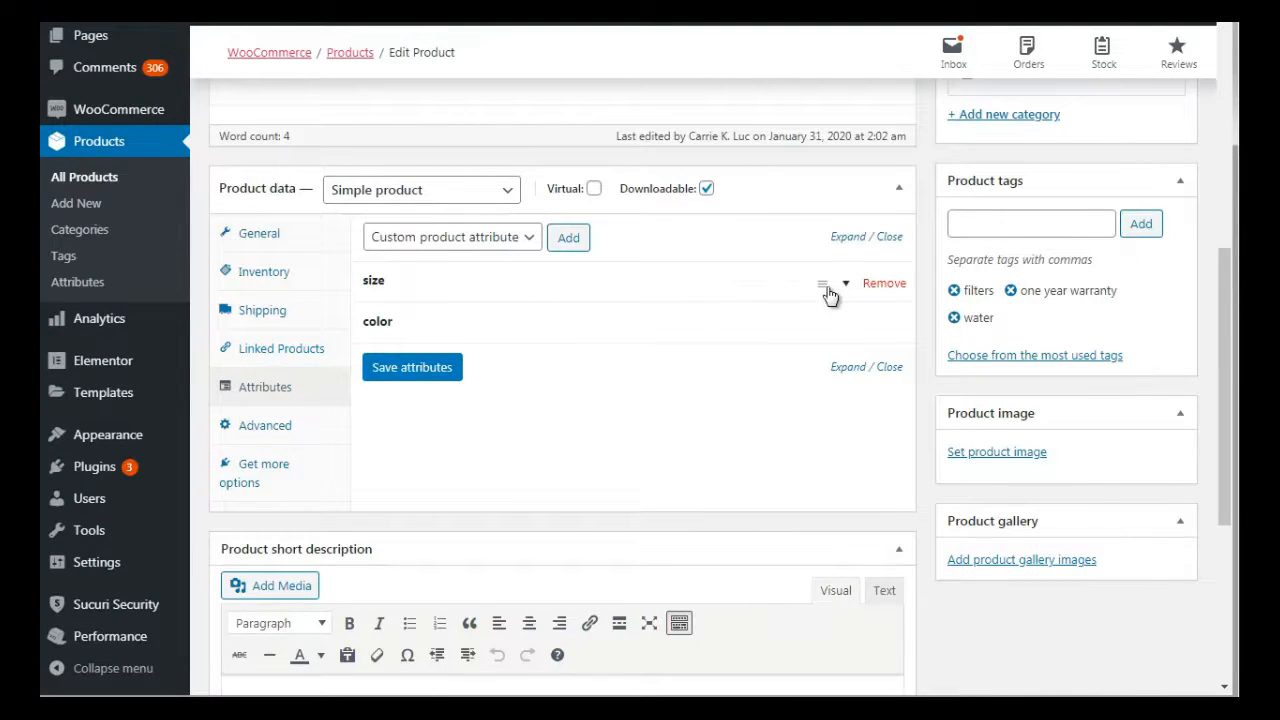
click(845, 288)
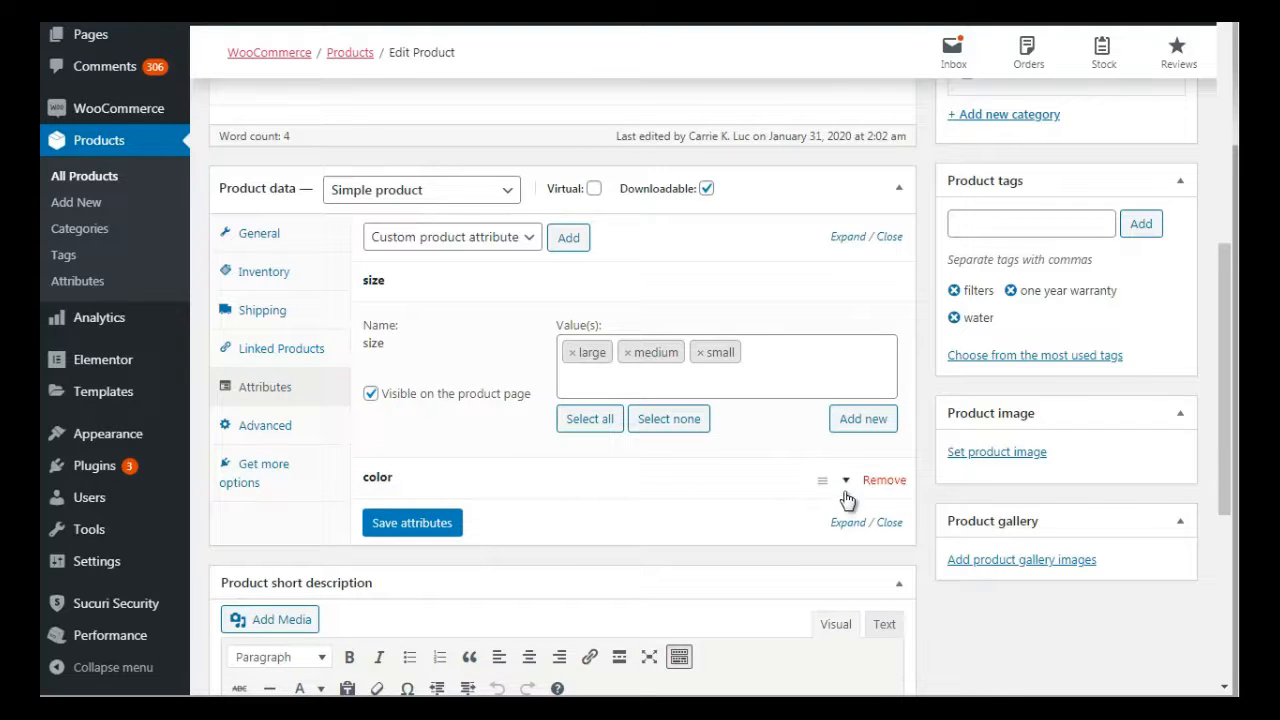
click(840, 488)
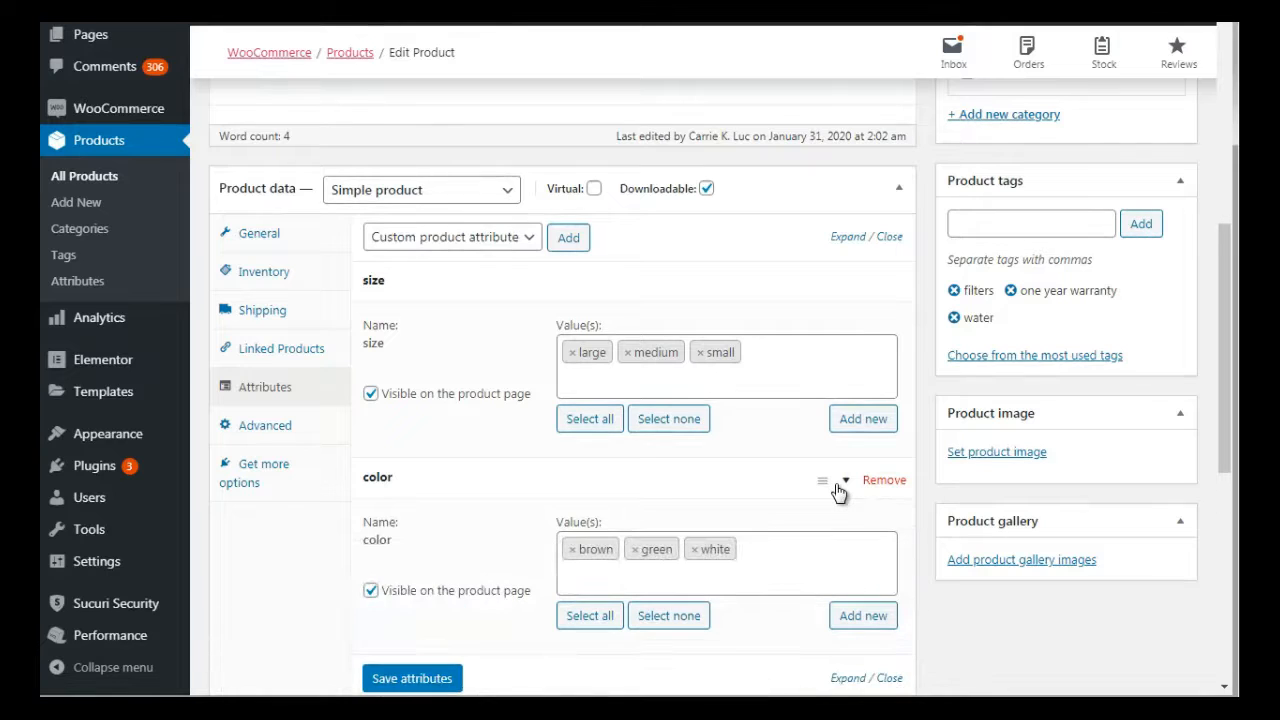
drag(1226, 345, 1210, 134)
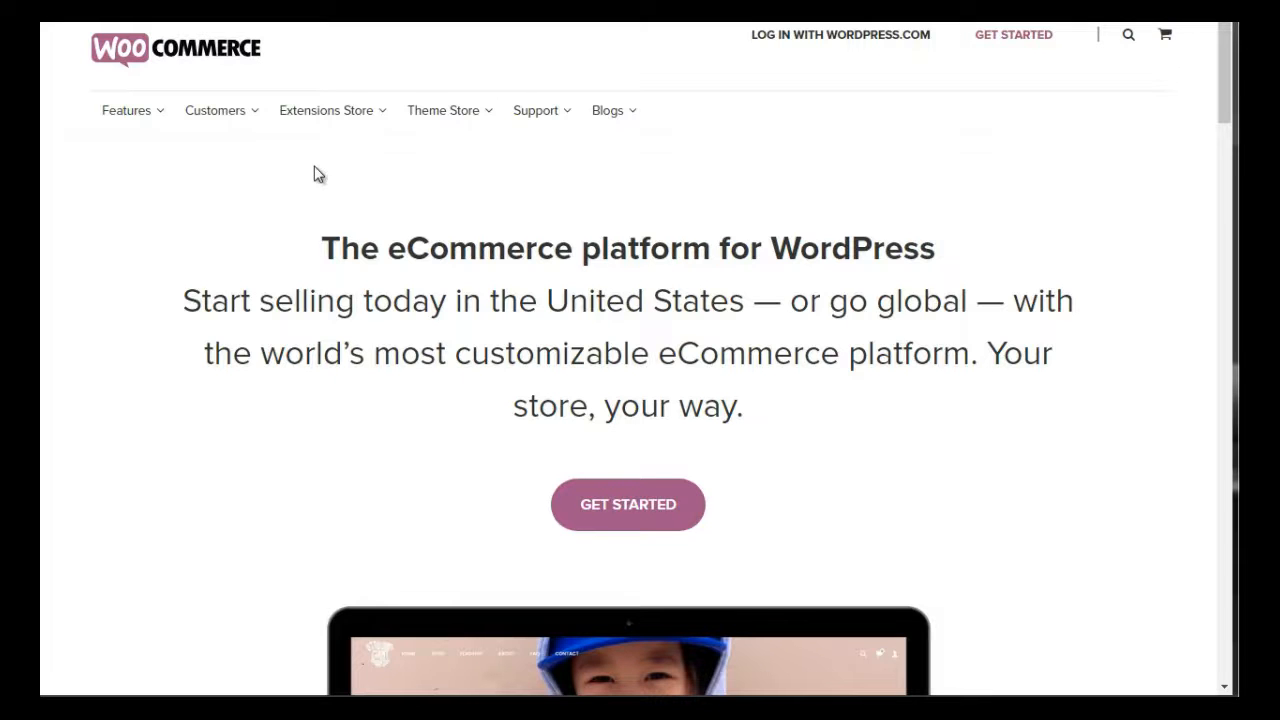
Look through the Extensions Store categories from Enhancements to Store Management and open Subscriptions in a new tab
mouse_move(310, 110)
mouse_move(320, 131)
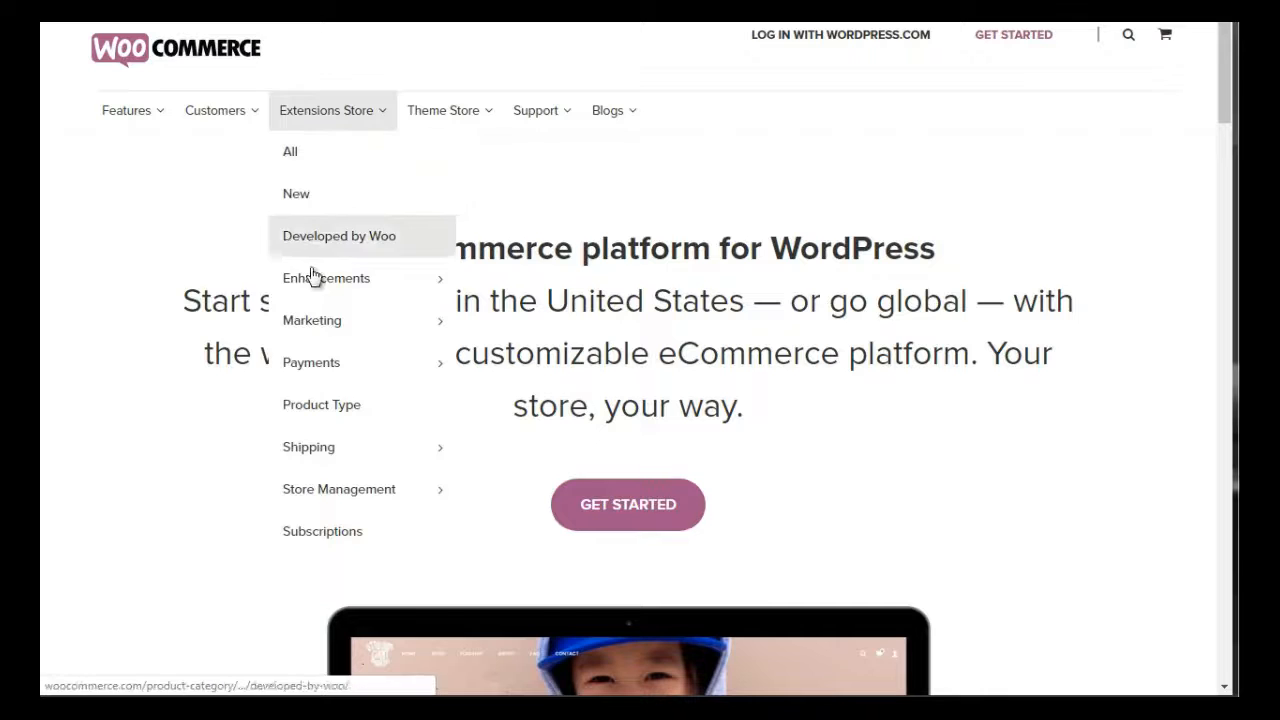
mouse_move(323, 363)
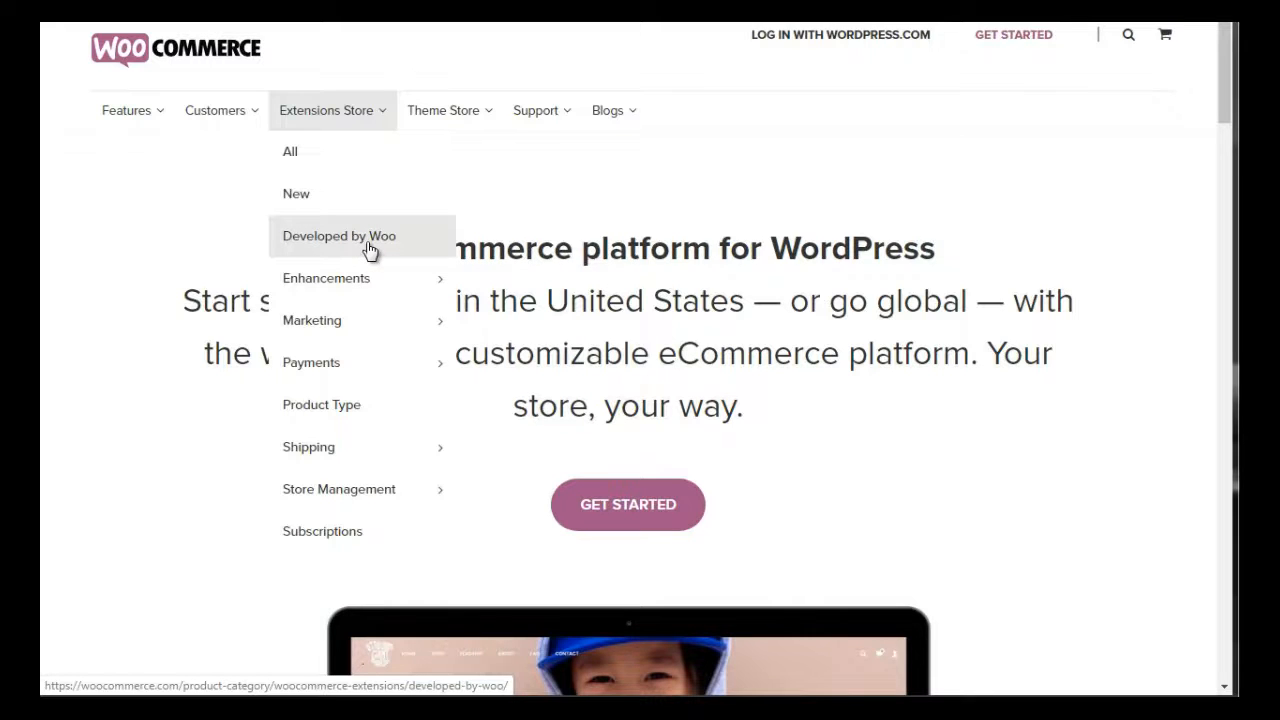
mouse_move(315, 288)
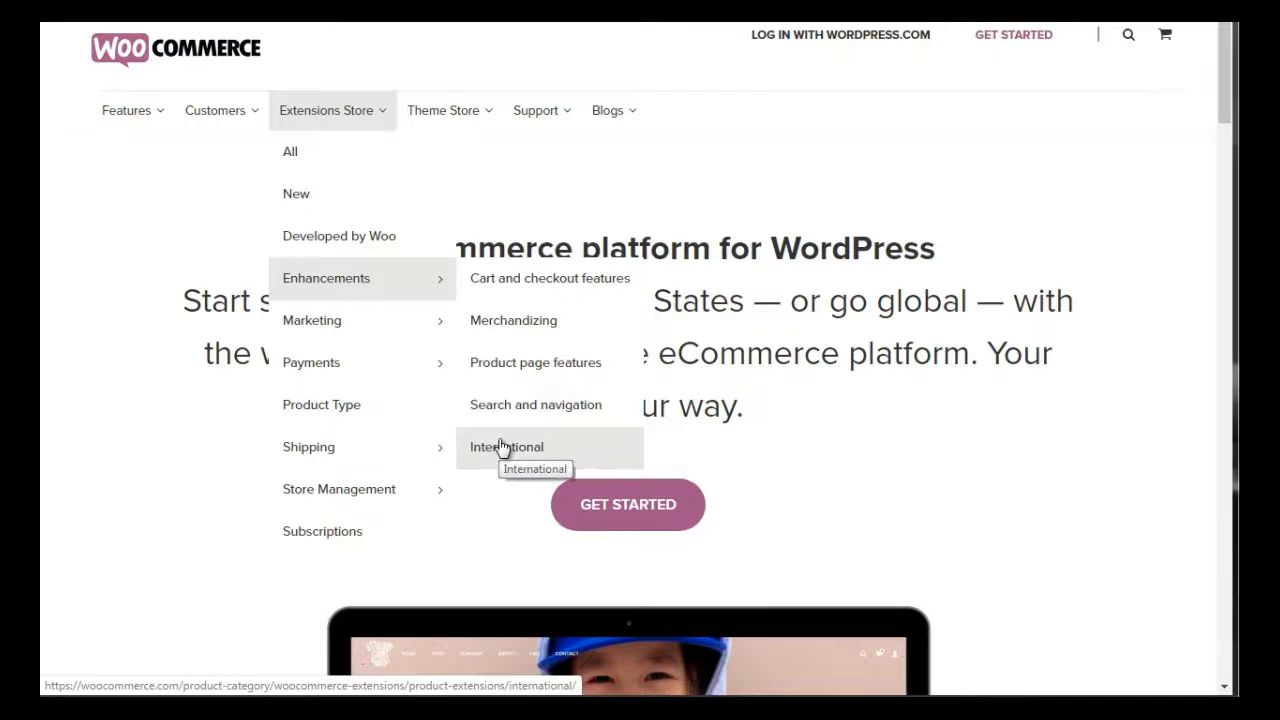
mouse_move(351, 320)
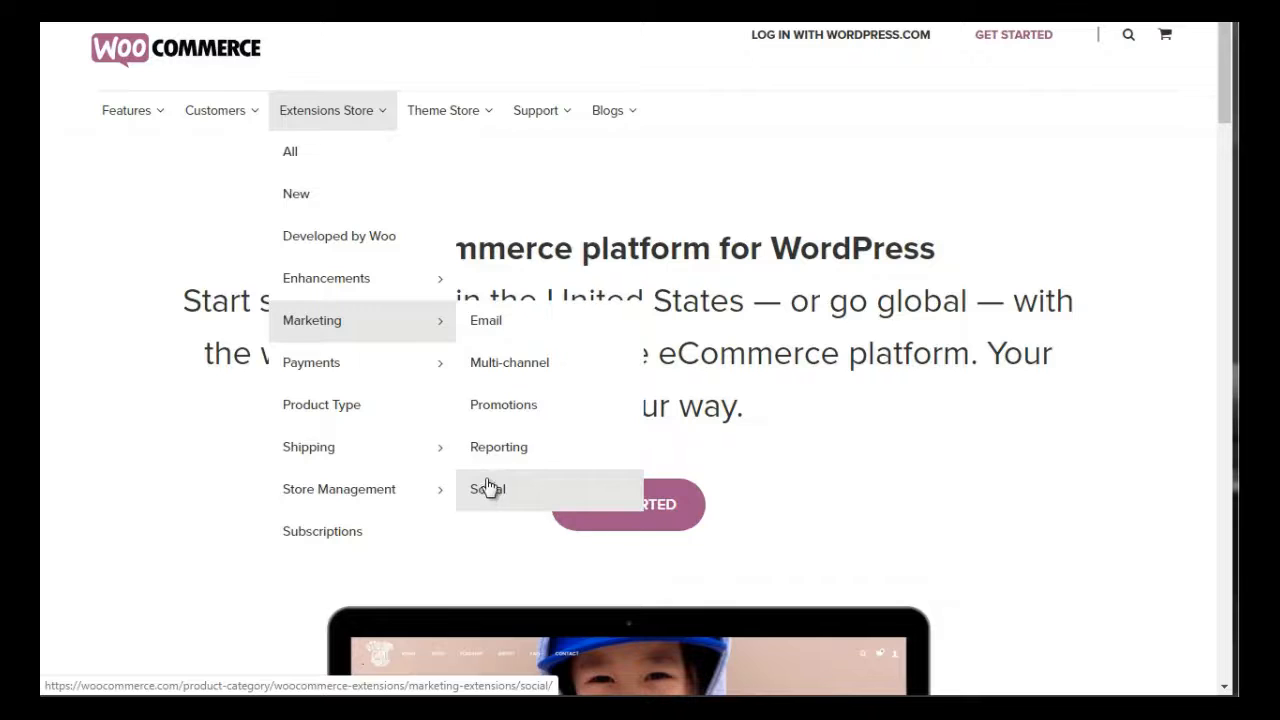
mouse_move(371, 376)
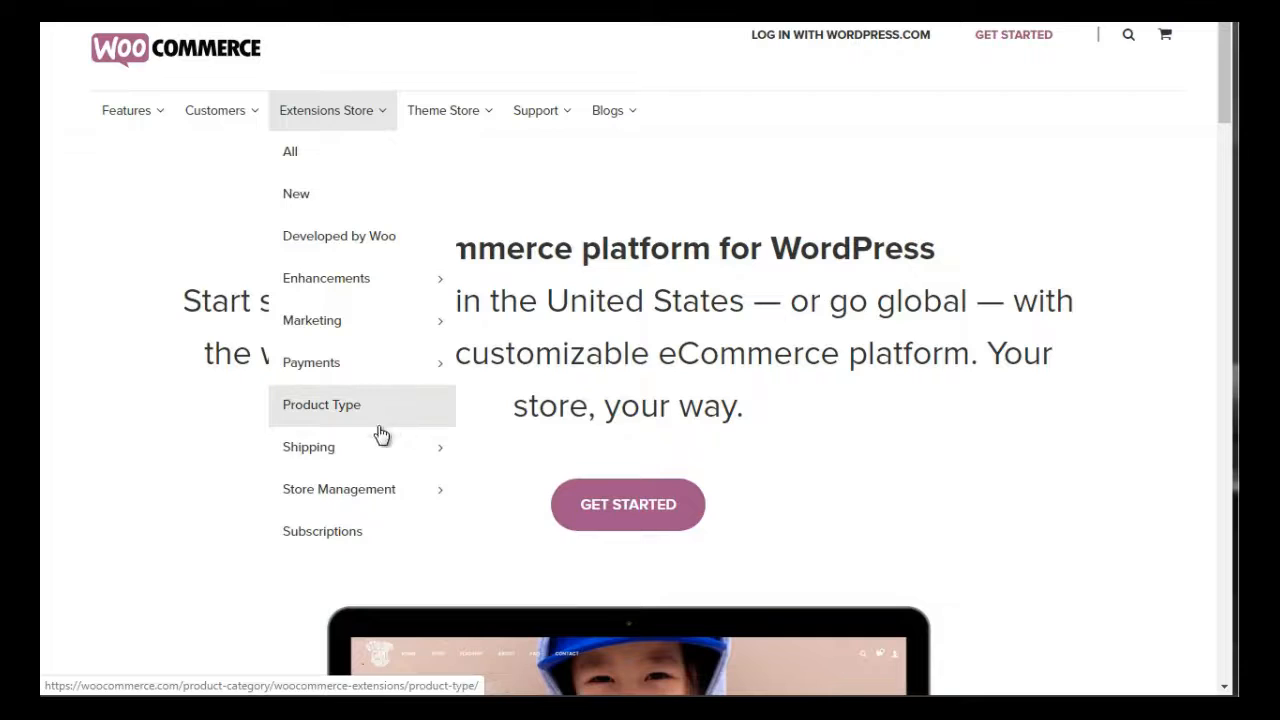
mouse_move(371, 457)
mouse_move(359, 489)
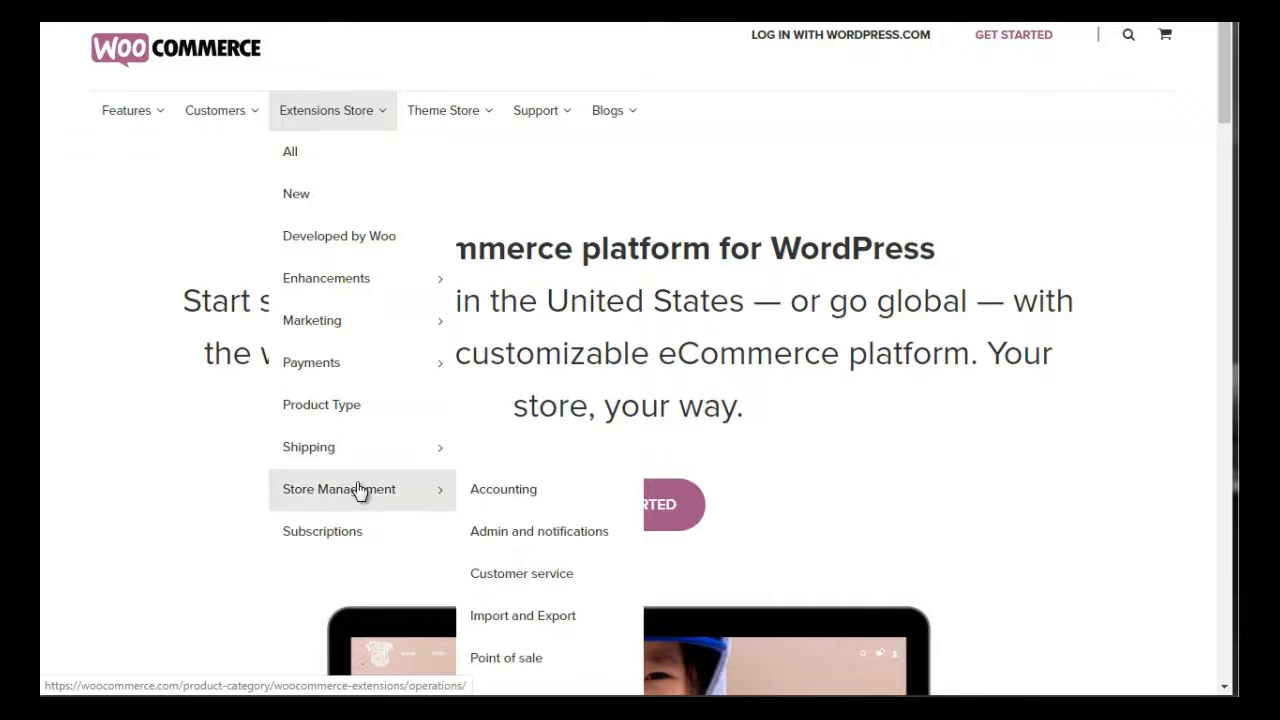
right_click(340, 536)
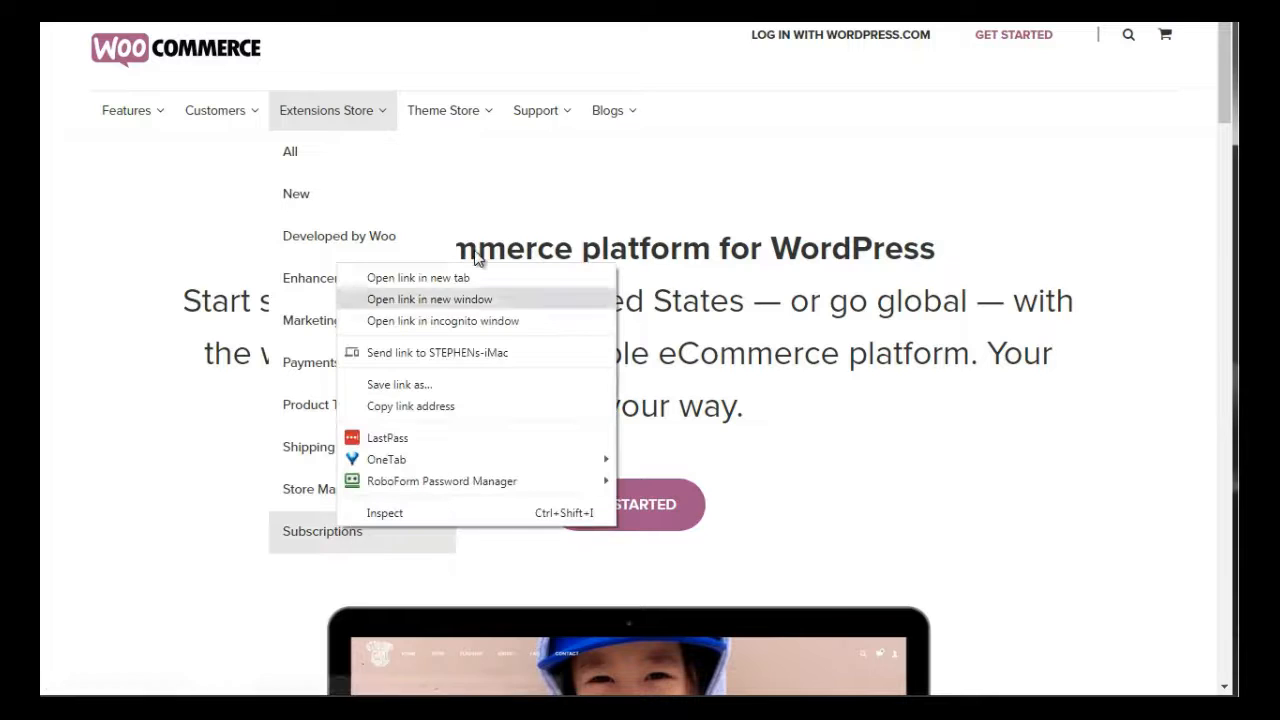
click(469, 277)
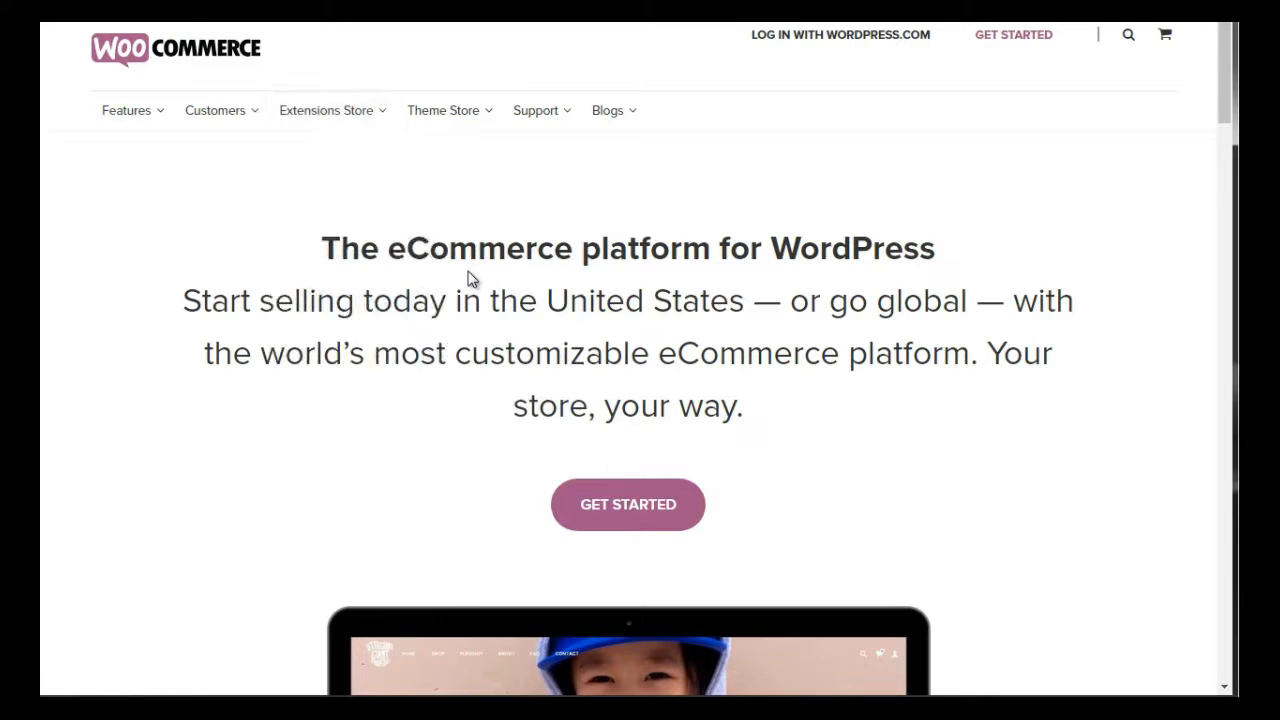
Open the list of all WooCommerce extensions and examine the descriptions and prices of the popular and most-used ones
mouse_move(326, 111)
click(314, 166)
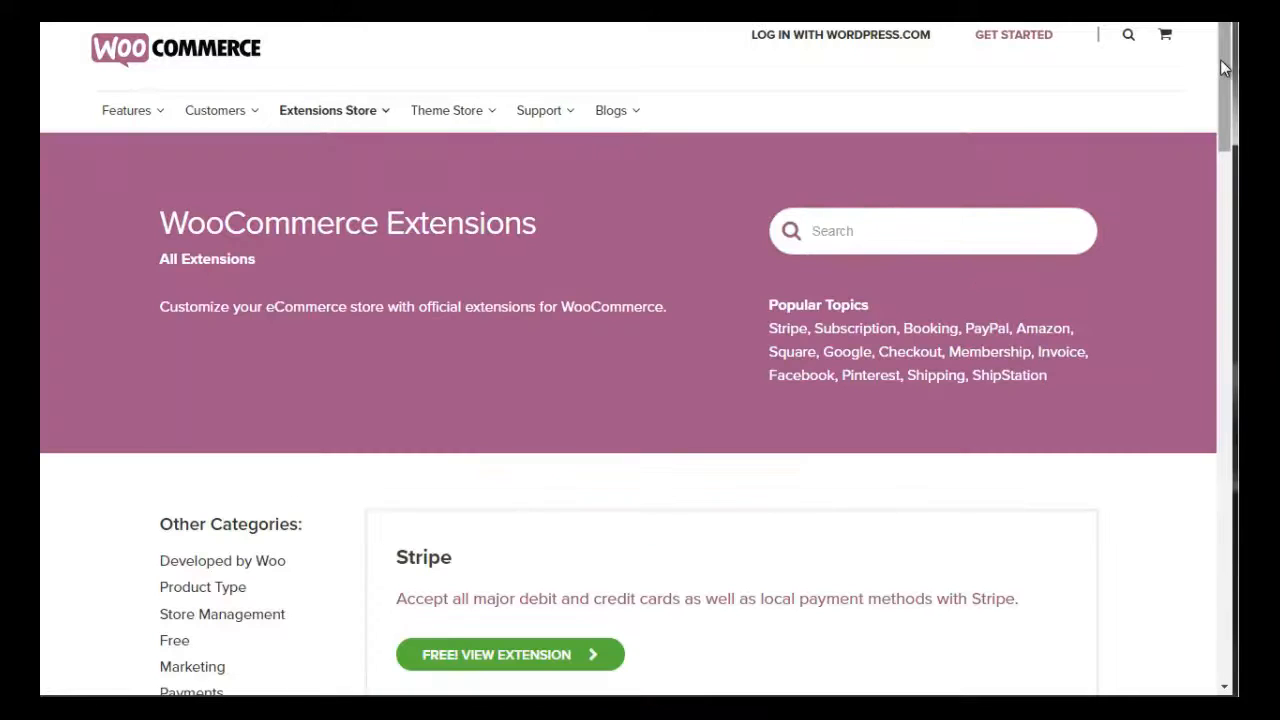
drag(1220, 59, 1224, 107)
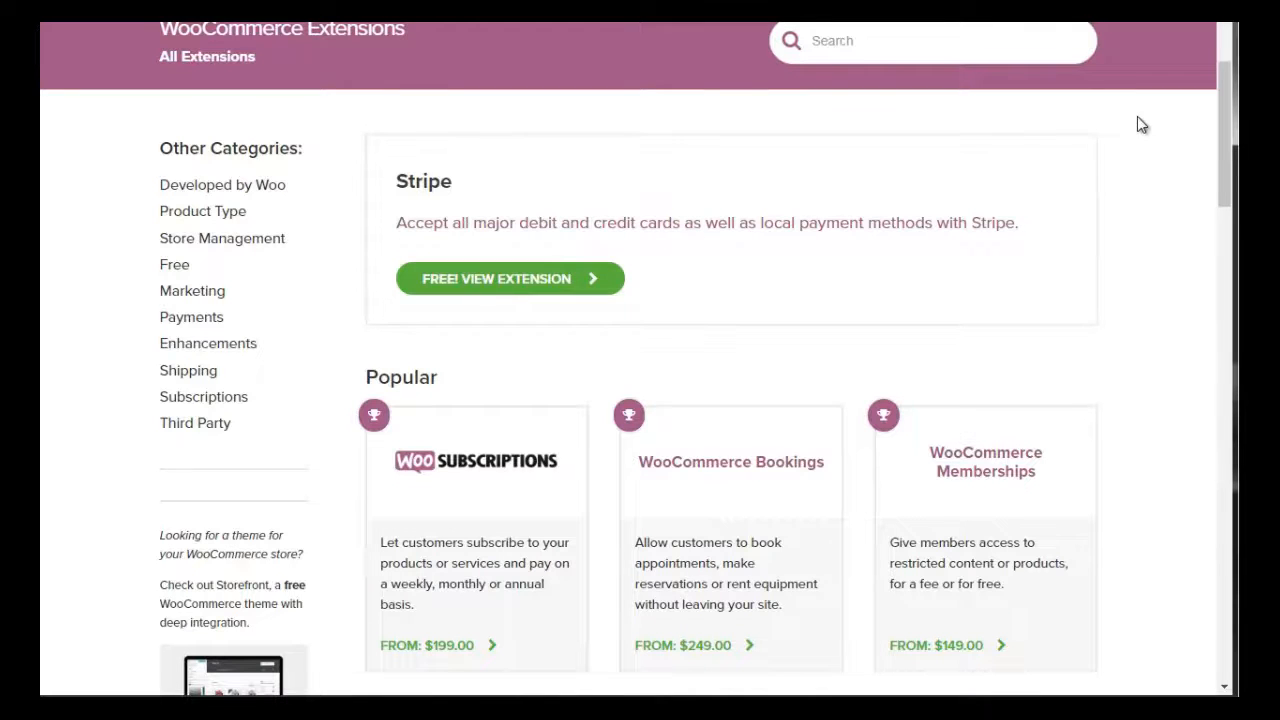
drag(1222, 136, 1221, 186)
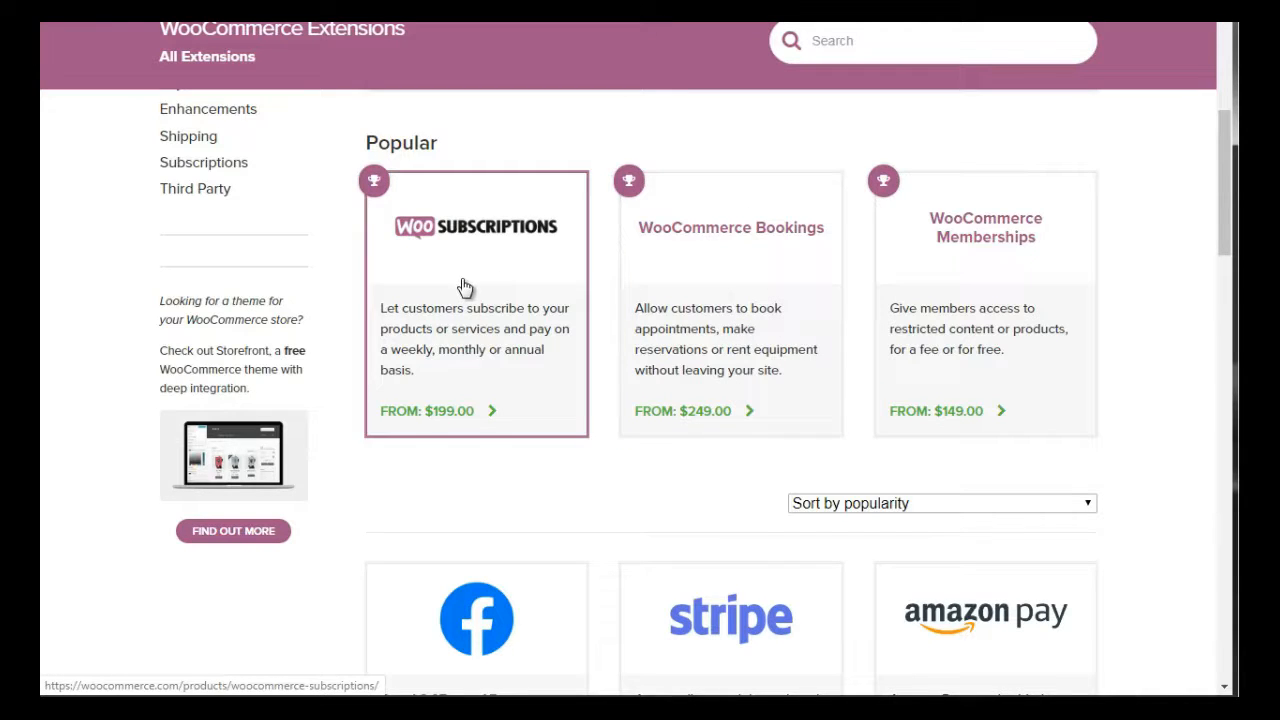
drag(1226, 174, 1227, 264)
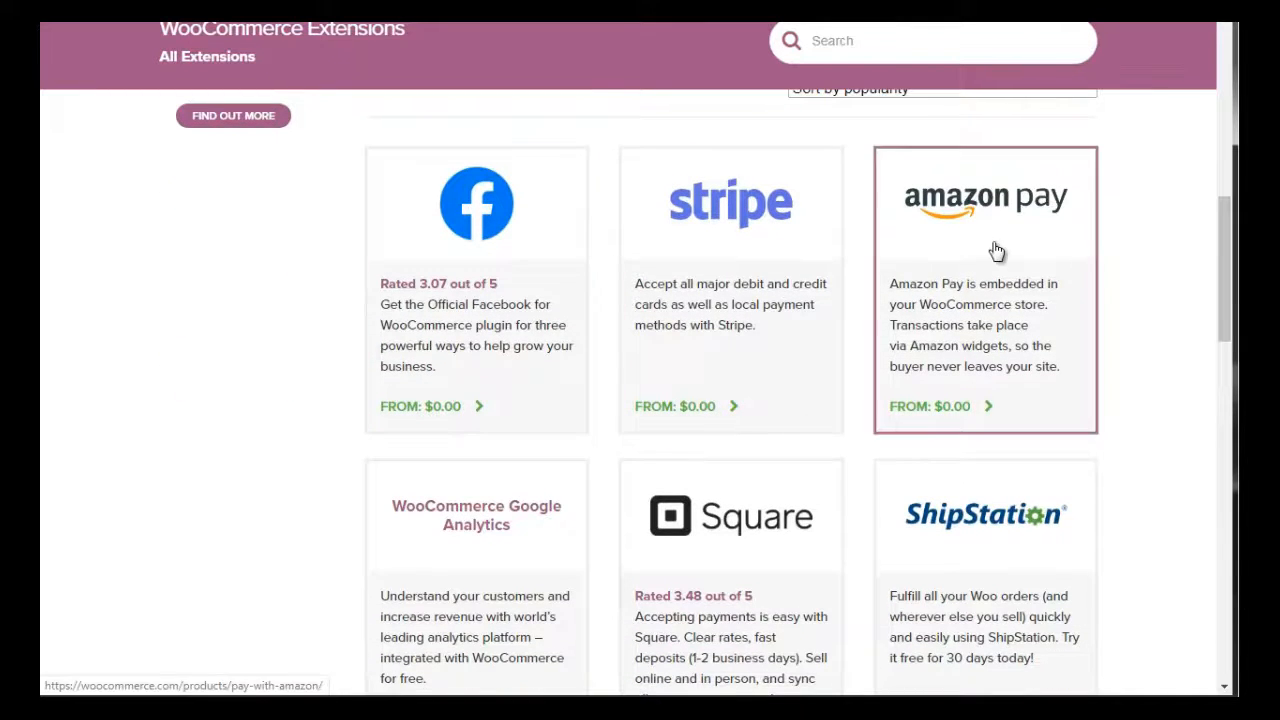
drag(1223, 241, 1219, 315)
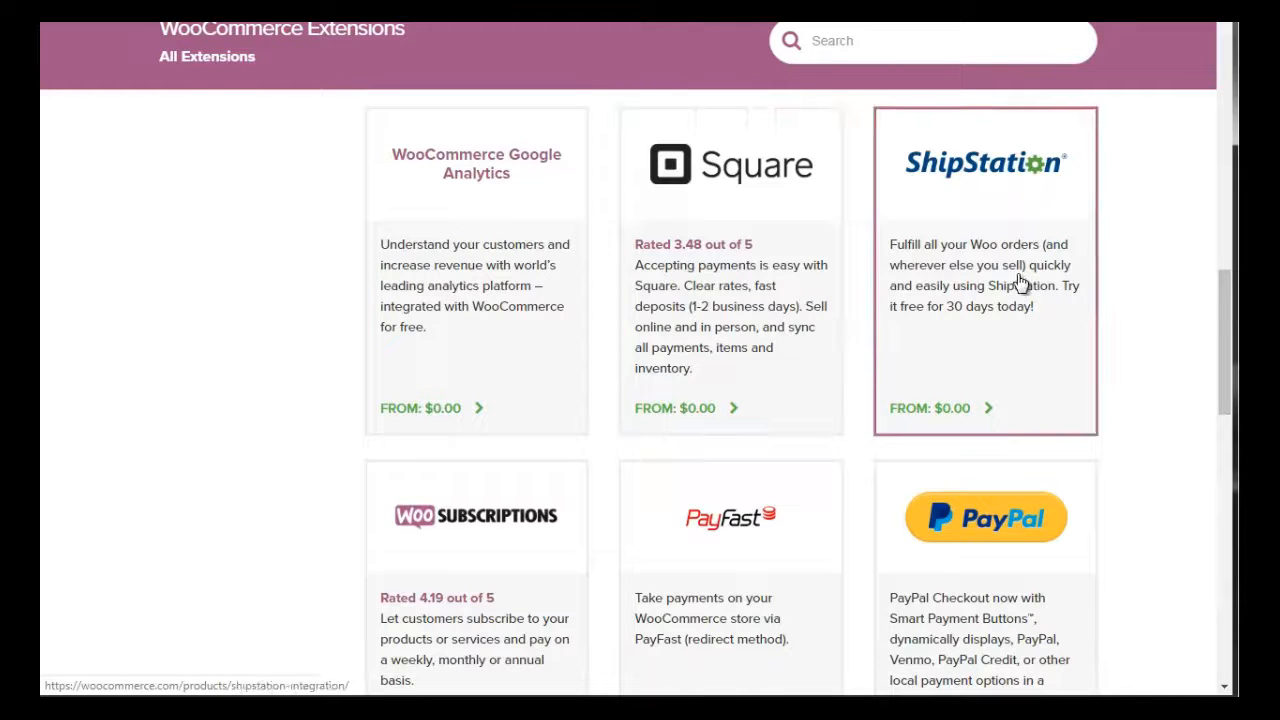
drag(1219, 308, 1219, 308)
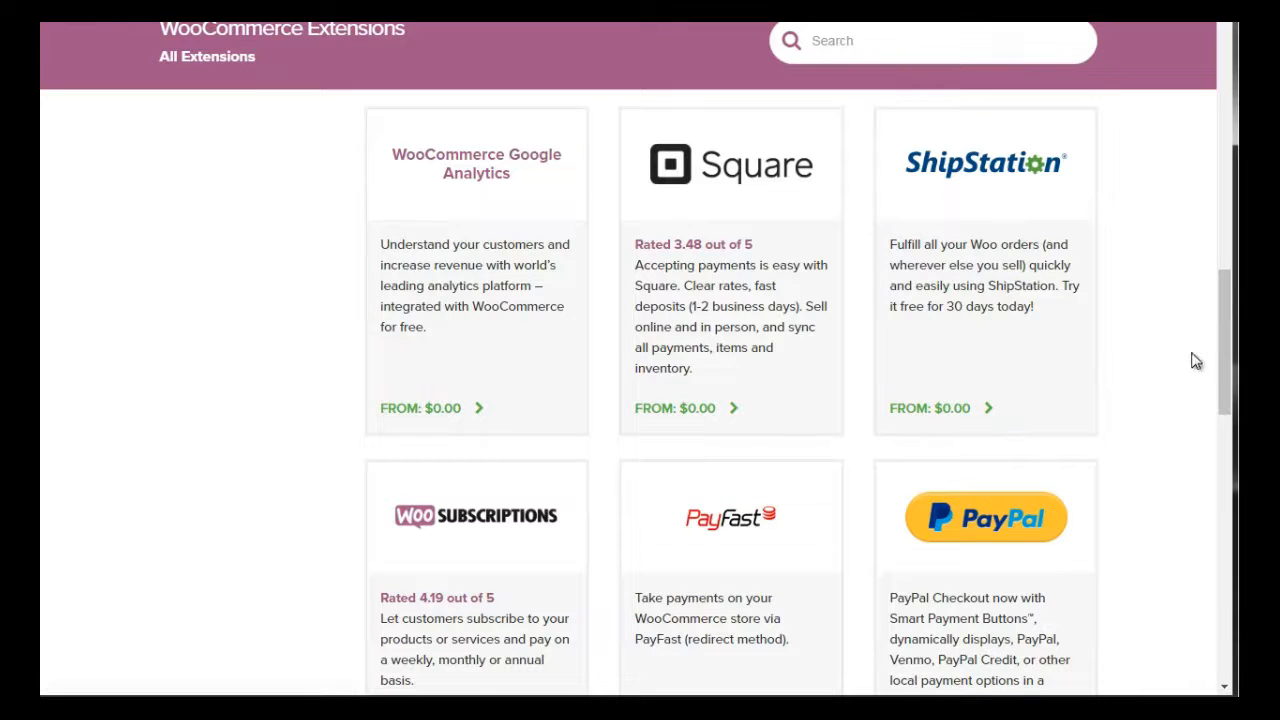
scroll(1222, 345, down, 6)
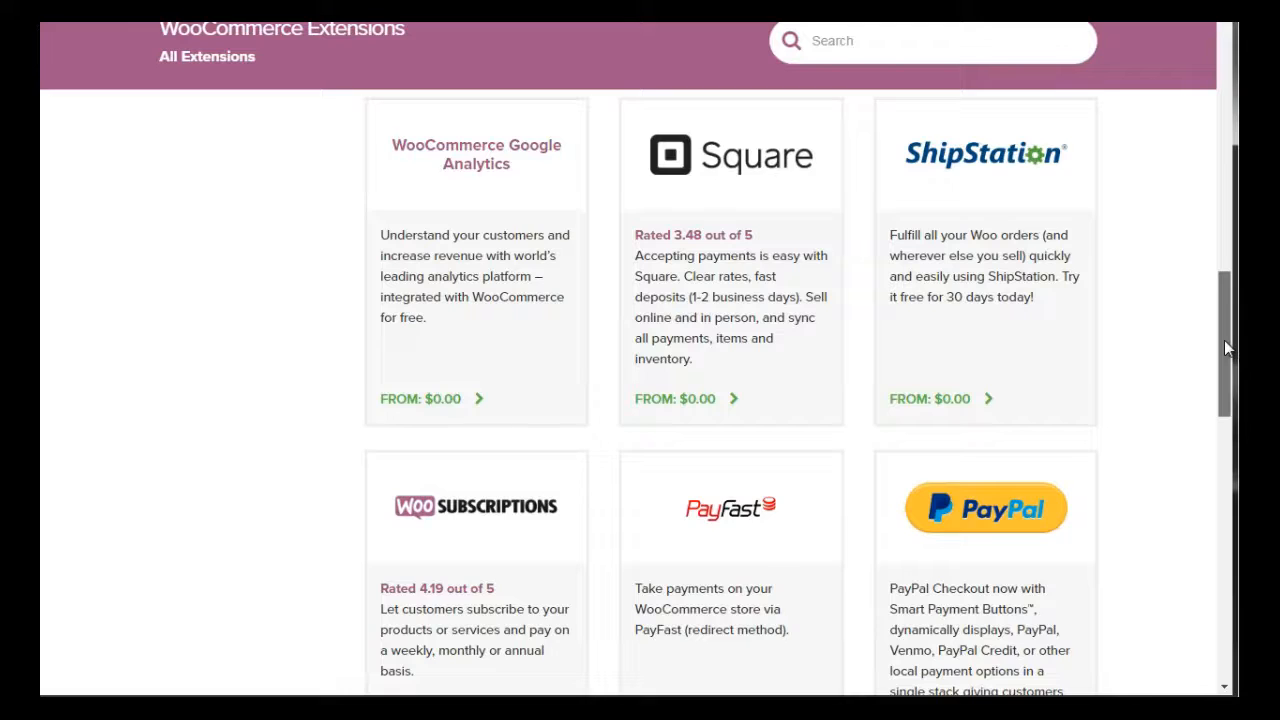
scroll(730, 390, up, 3)
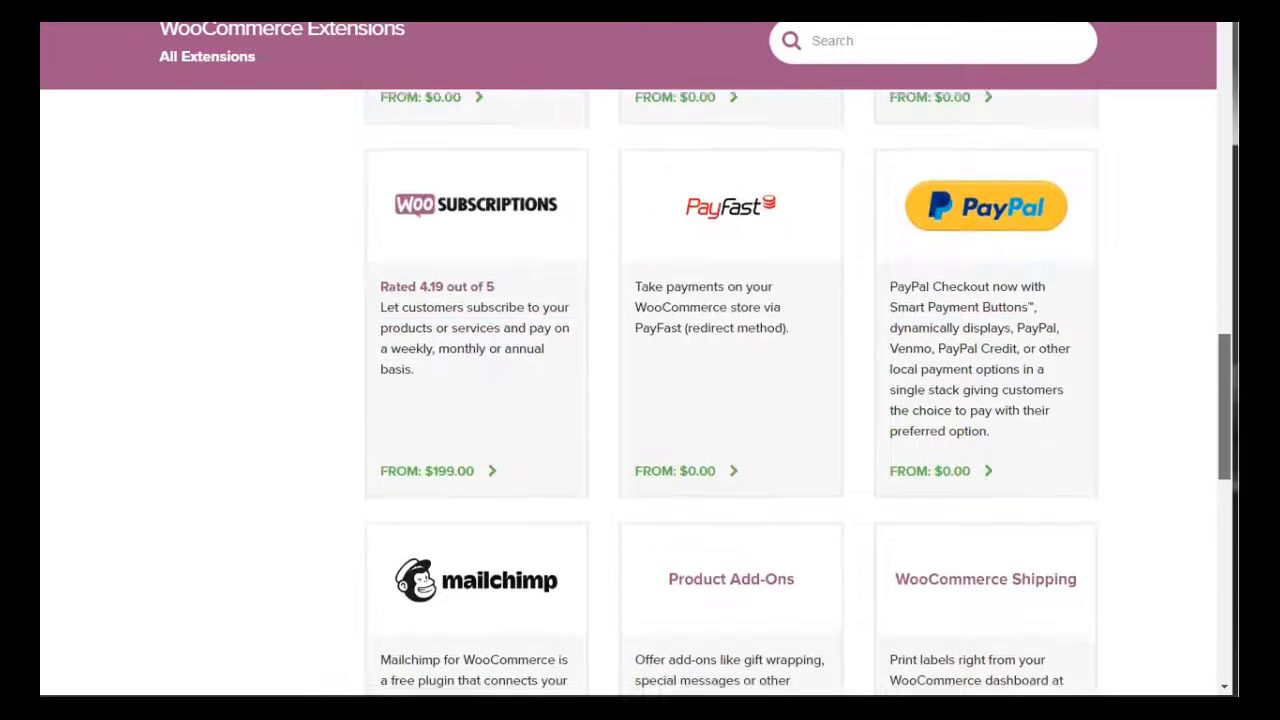
scroll(730, 390, down, 3)
scroll(730, 390, down, 2)
scroll(730, 390, up, 1)
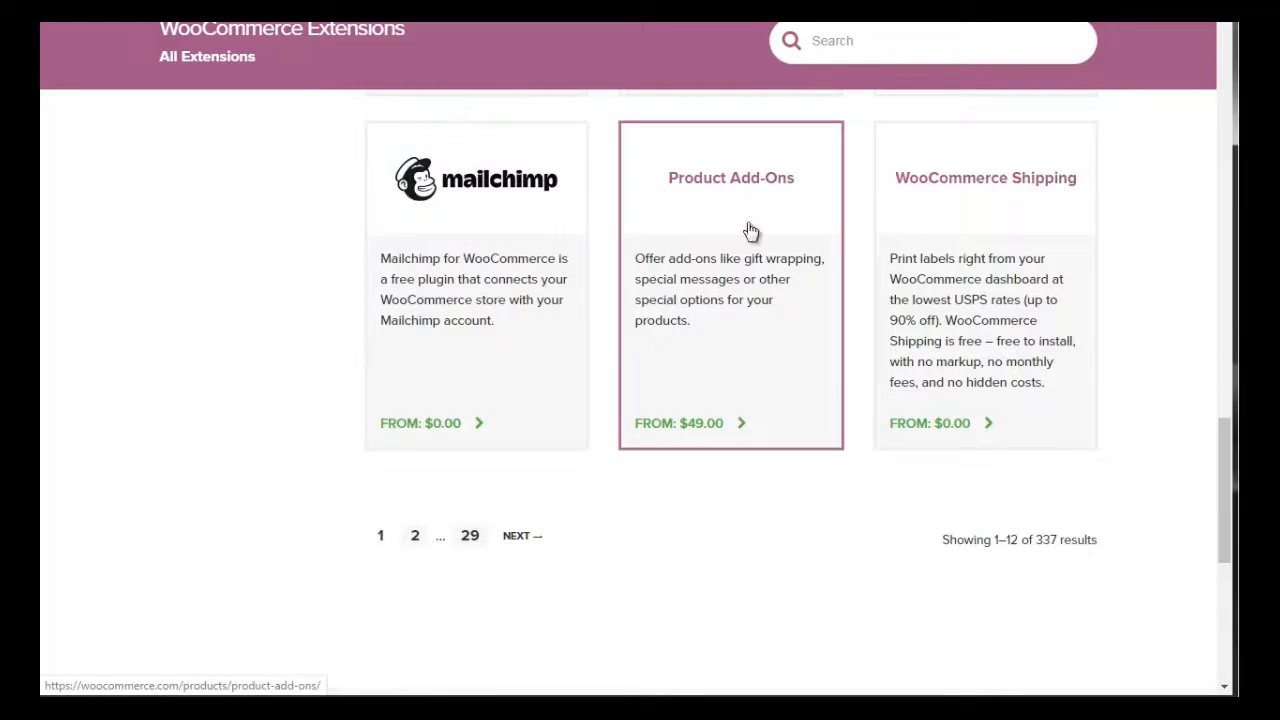
drag(1224, 490, 1222, 193)
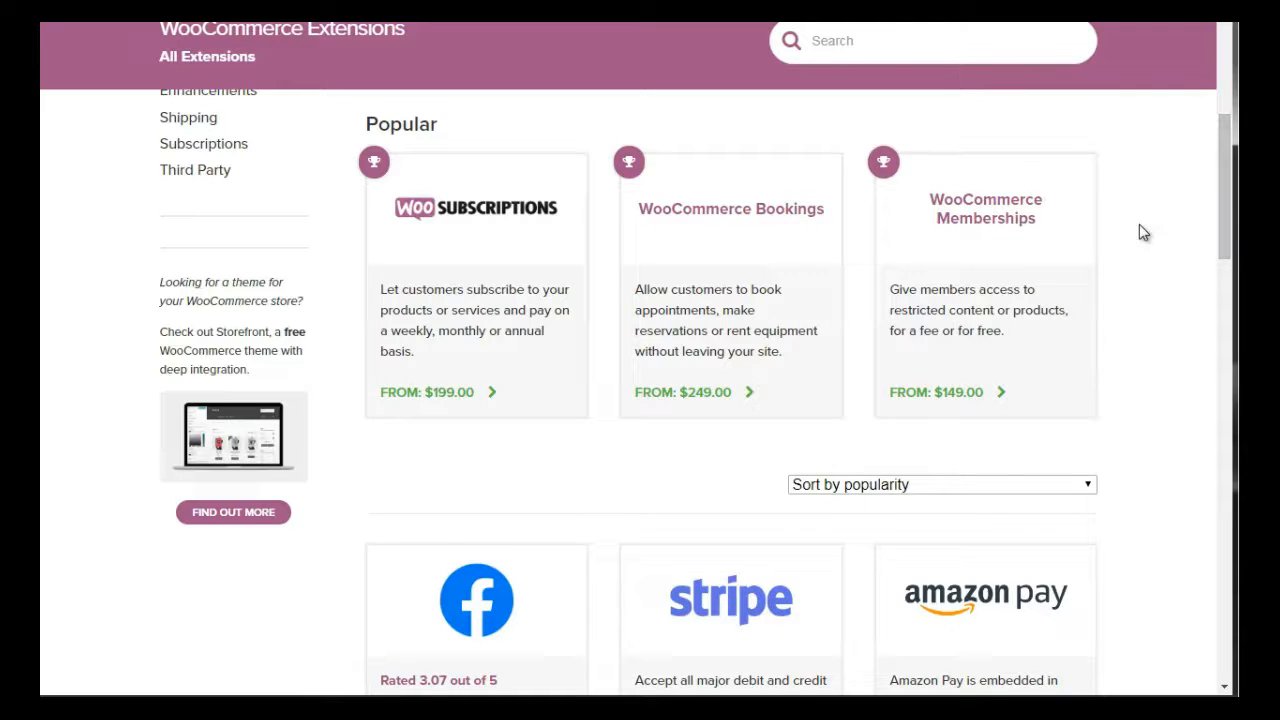
Search the WooCommerce extensions for "subscription"
drag(1221, 228, 1219, 216)
click(824, 41)
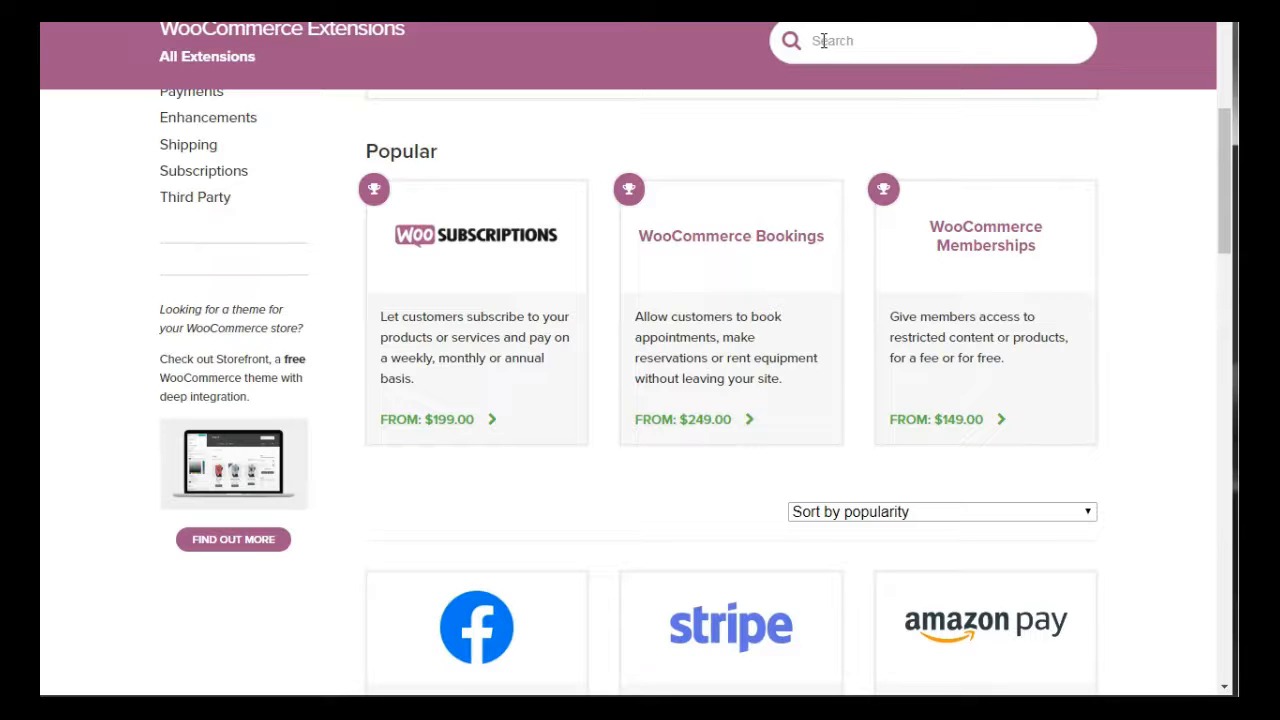
text(subscription)
double_click(822, 40)
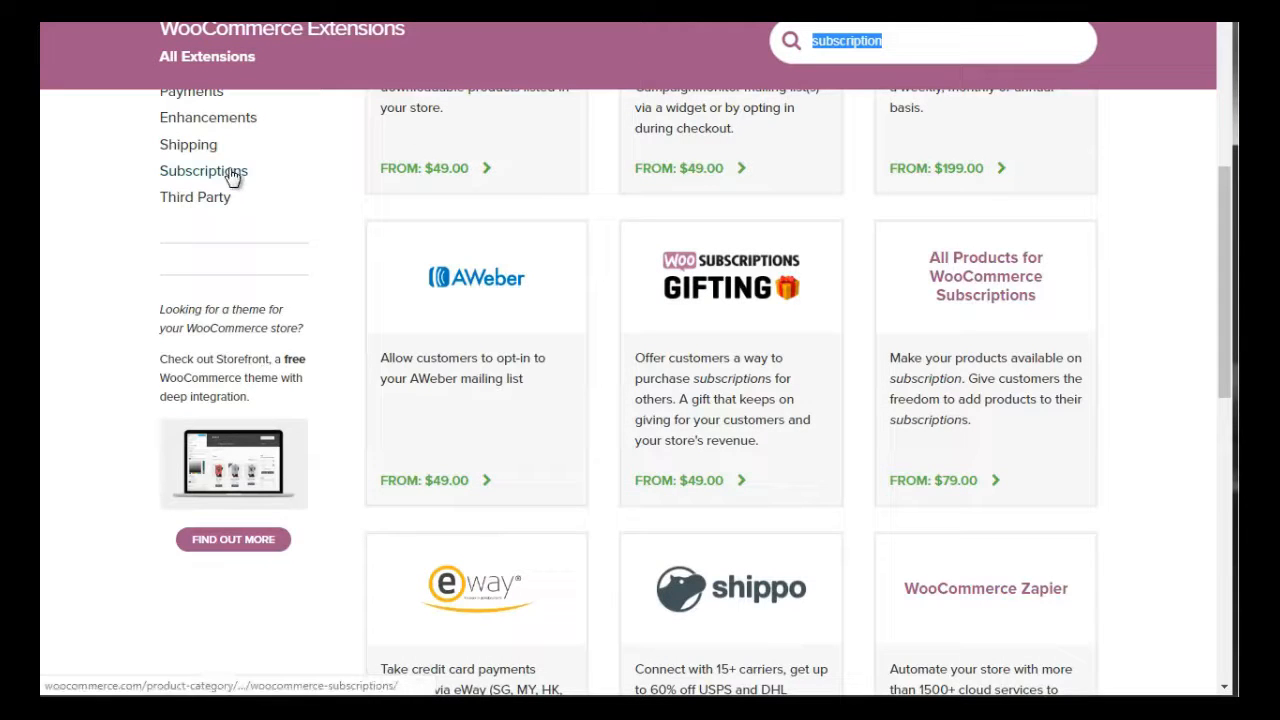
click(932, 43)
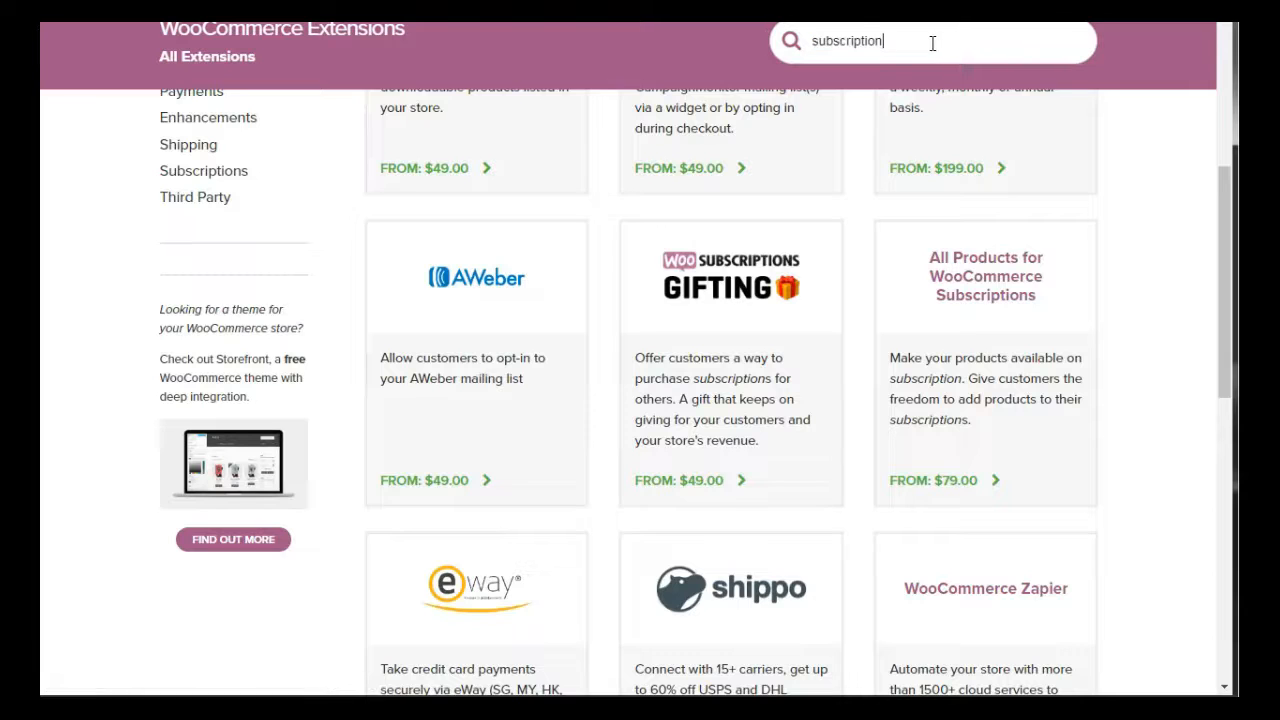
key(Return)
Examine the descriptions and prices of the extensions found for subscription, along with the other extension categories
drag(1224, 234, 1212, 160)
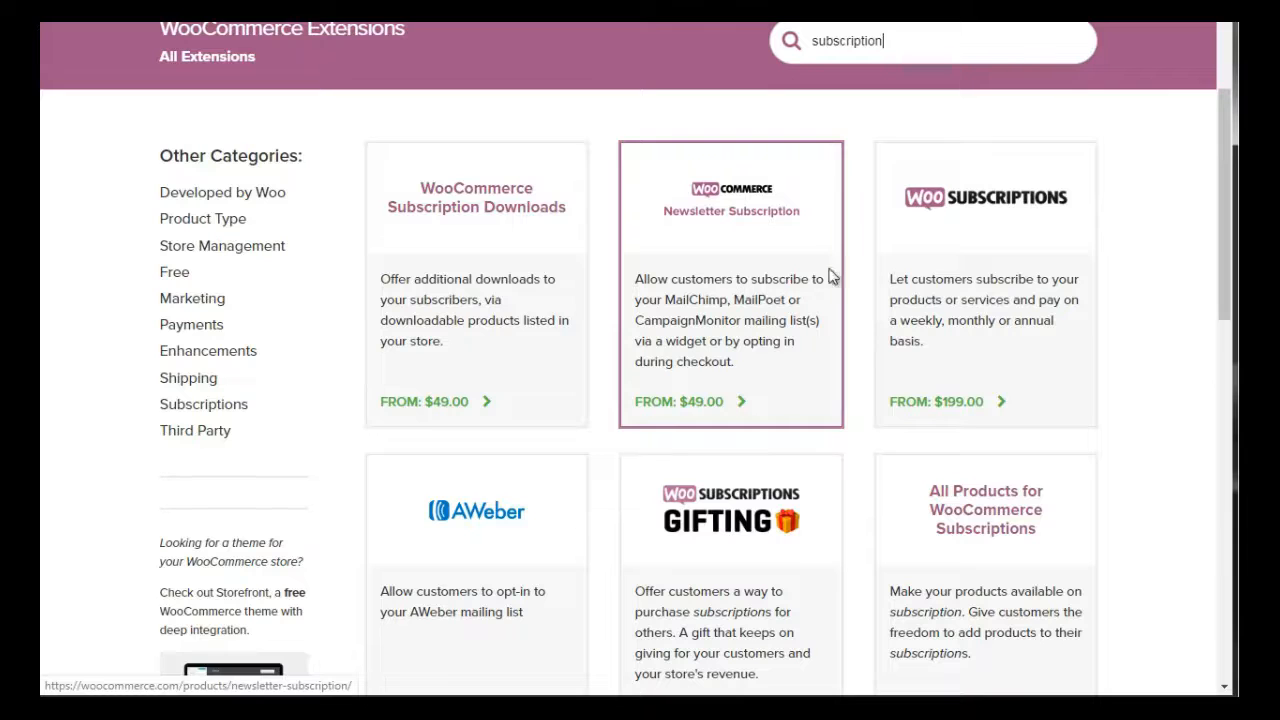
drag(1222, 213, 1223, 288)
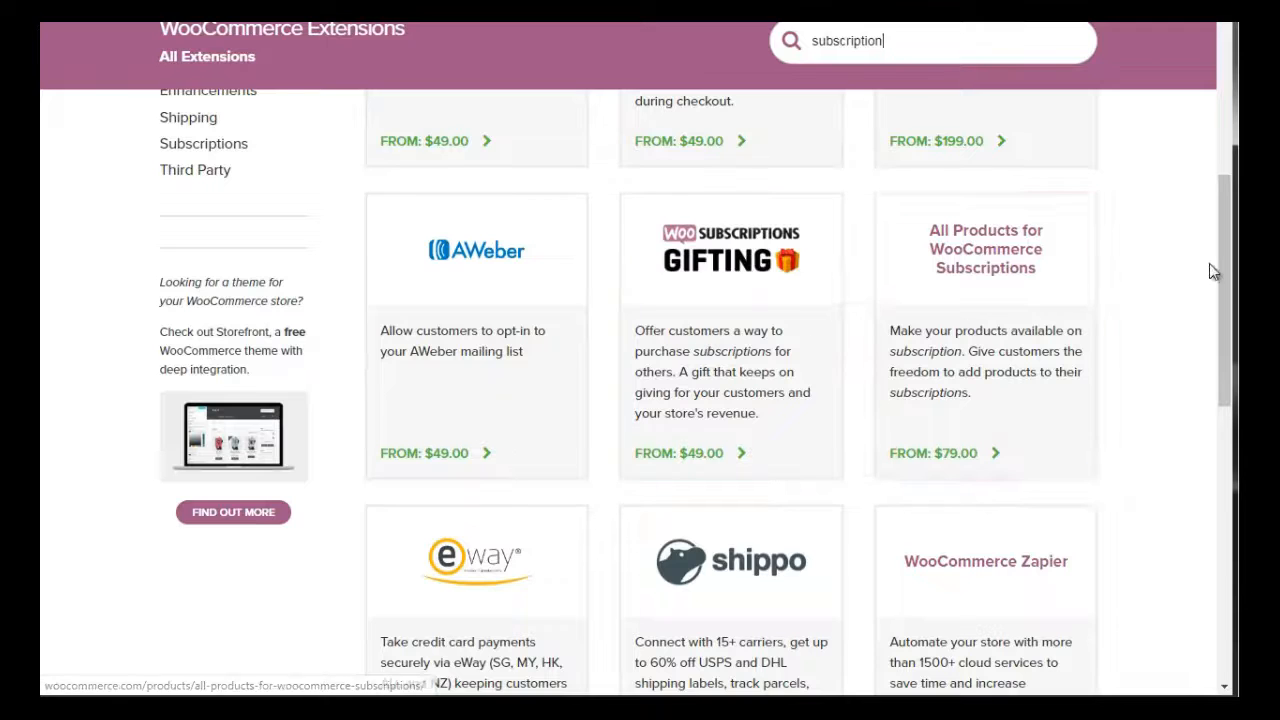
drag(1230, 271, 1228, 292)
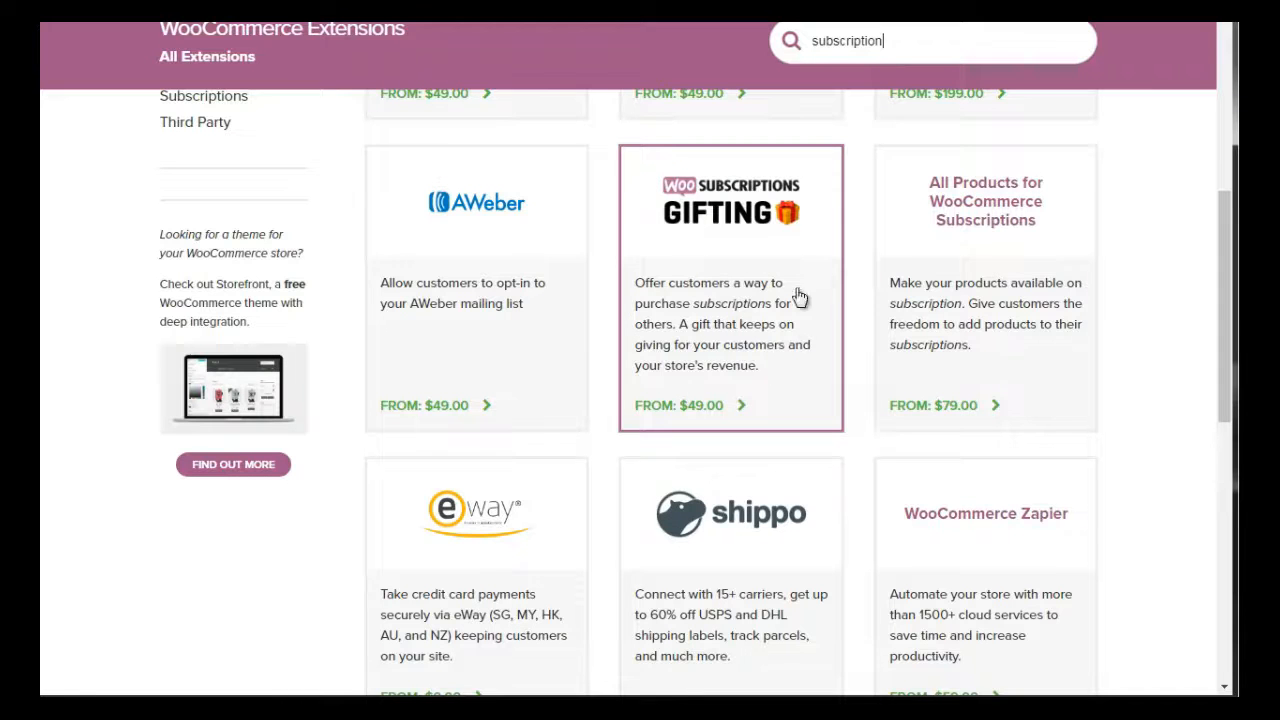
drag(1222, 264, 1226, 352)
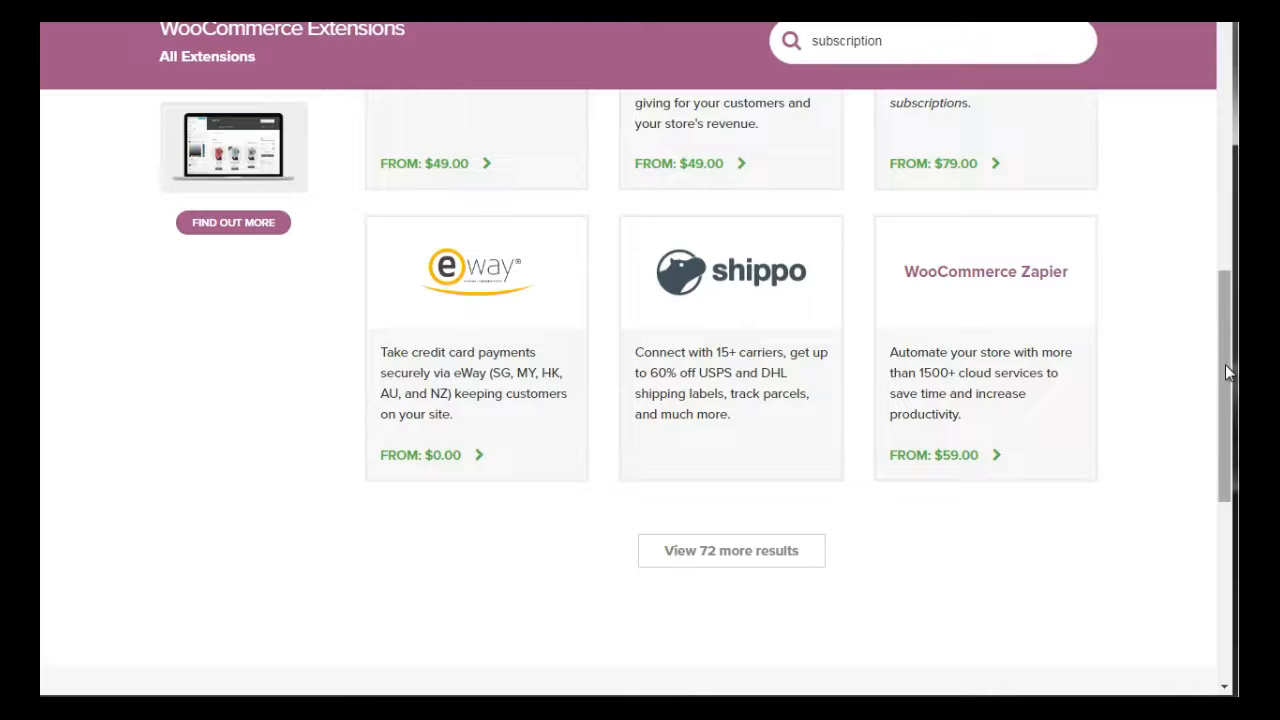
drag(1225, 367, 1217, 204)
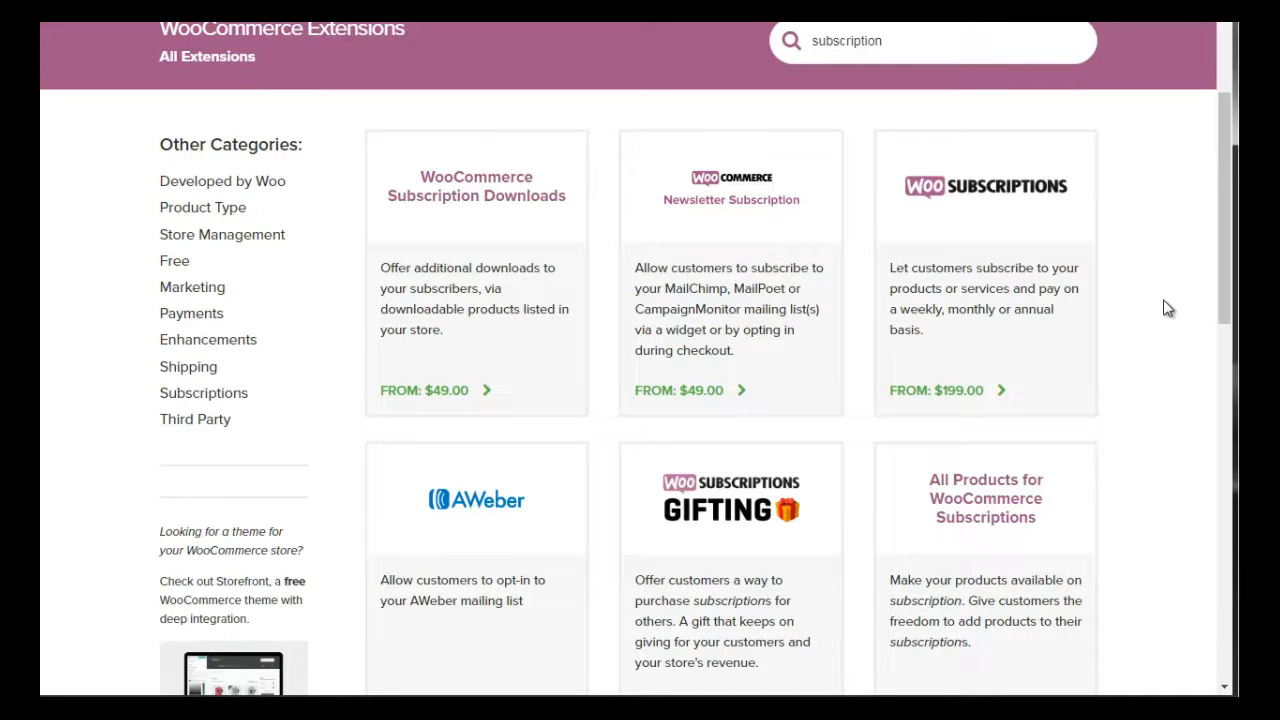
mouse_move(194, 288)
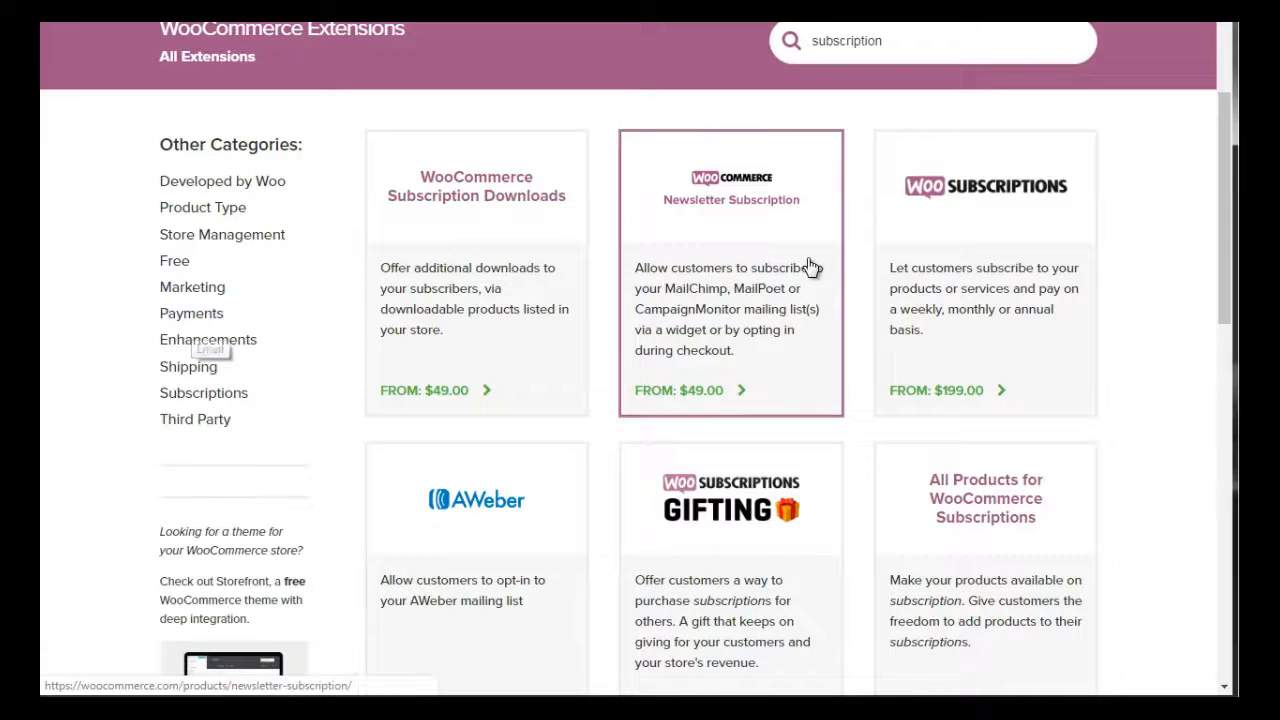
drag(1226, 239, 1226, 247)
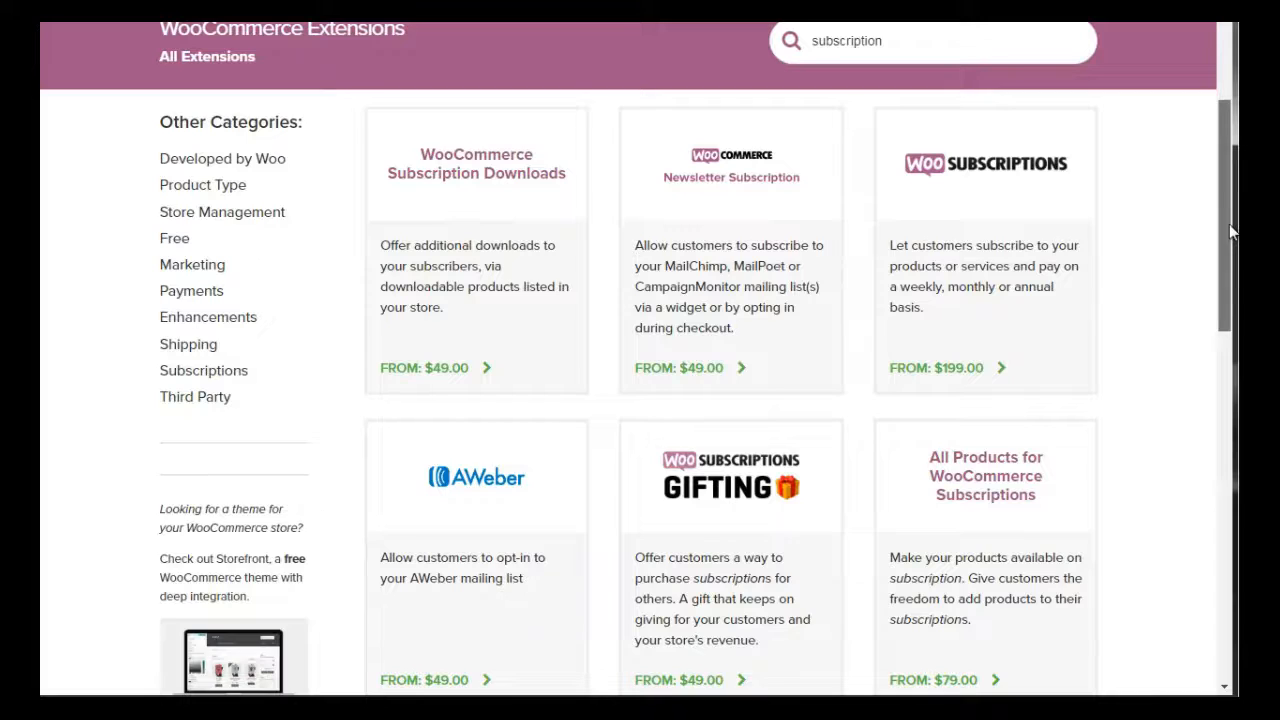
drag(1229, 224, 1227, 215)
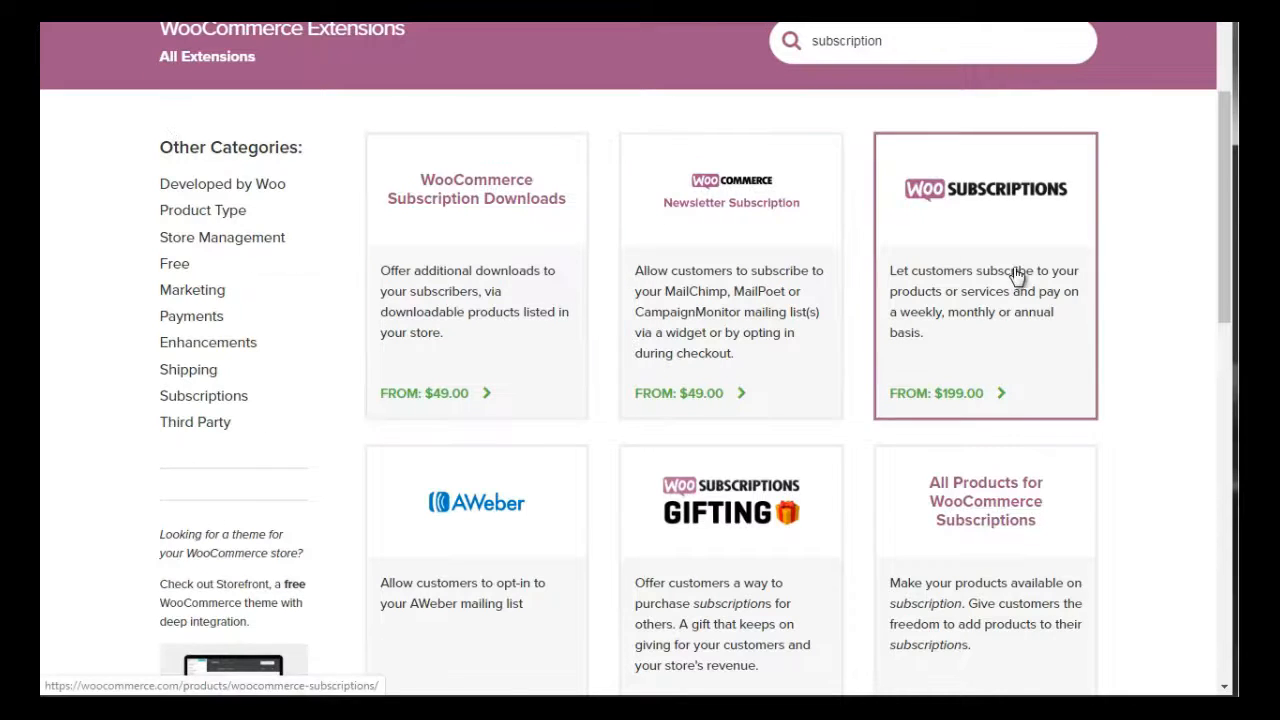
drag(1222, 222, 1221, 218)
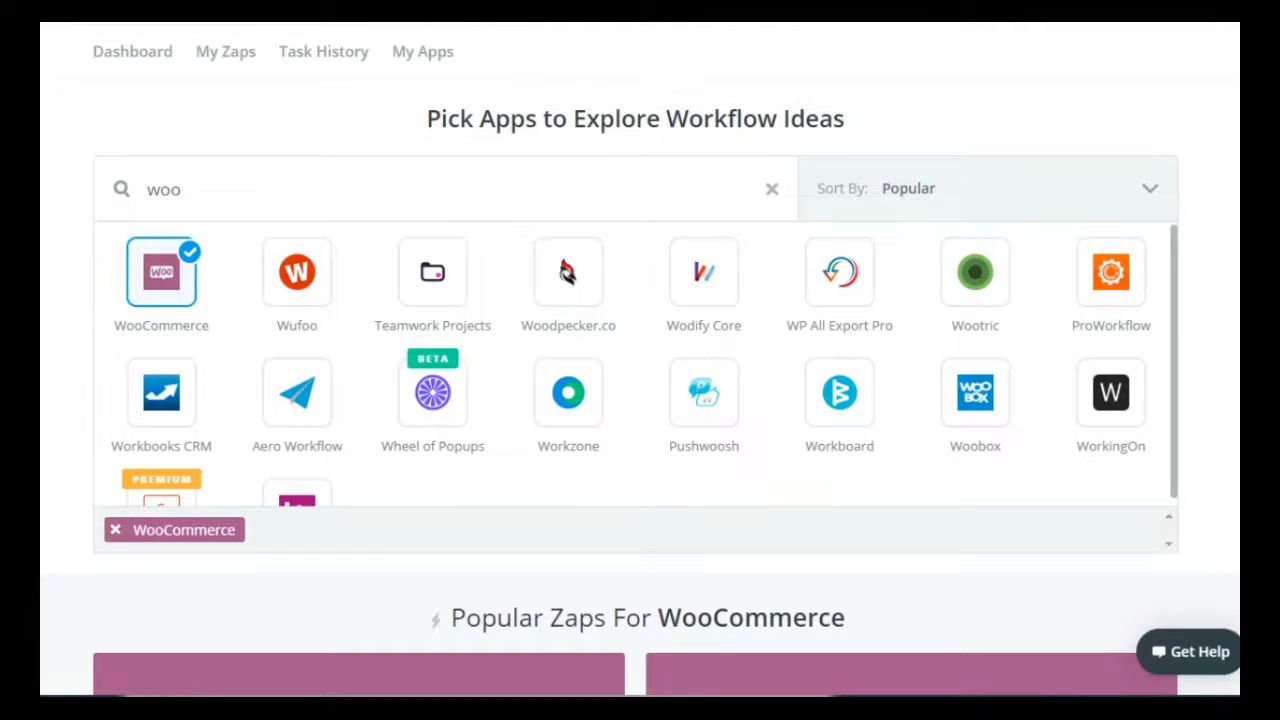
On Zapier's integrations page, examine the popular Zaps that connect WooCommerce with other apps
scroll(640, 400, down, 6)
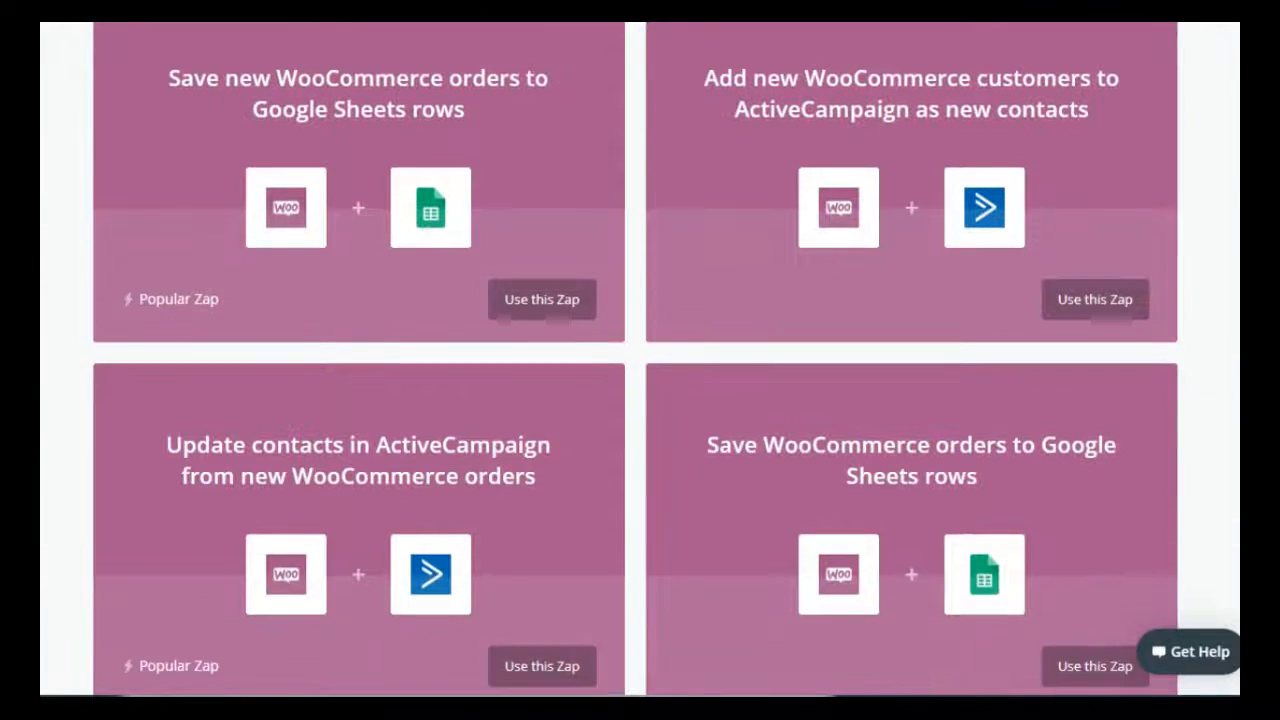
scroll(640, 400, up, 1)
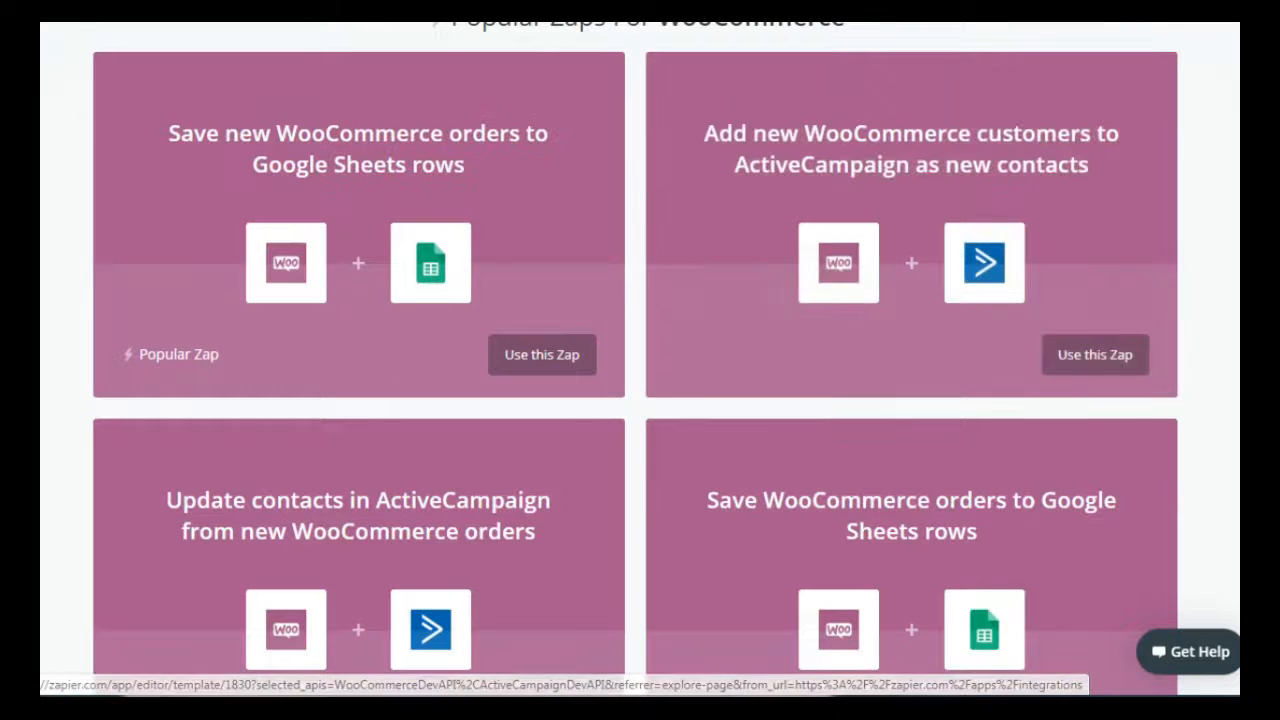
scroll(465, 165, down, 4)
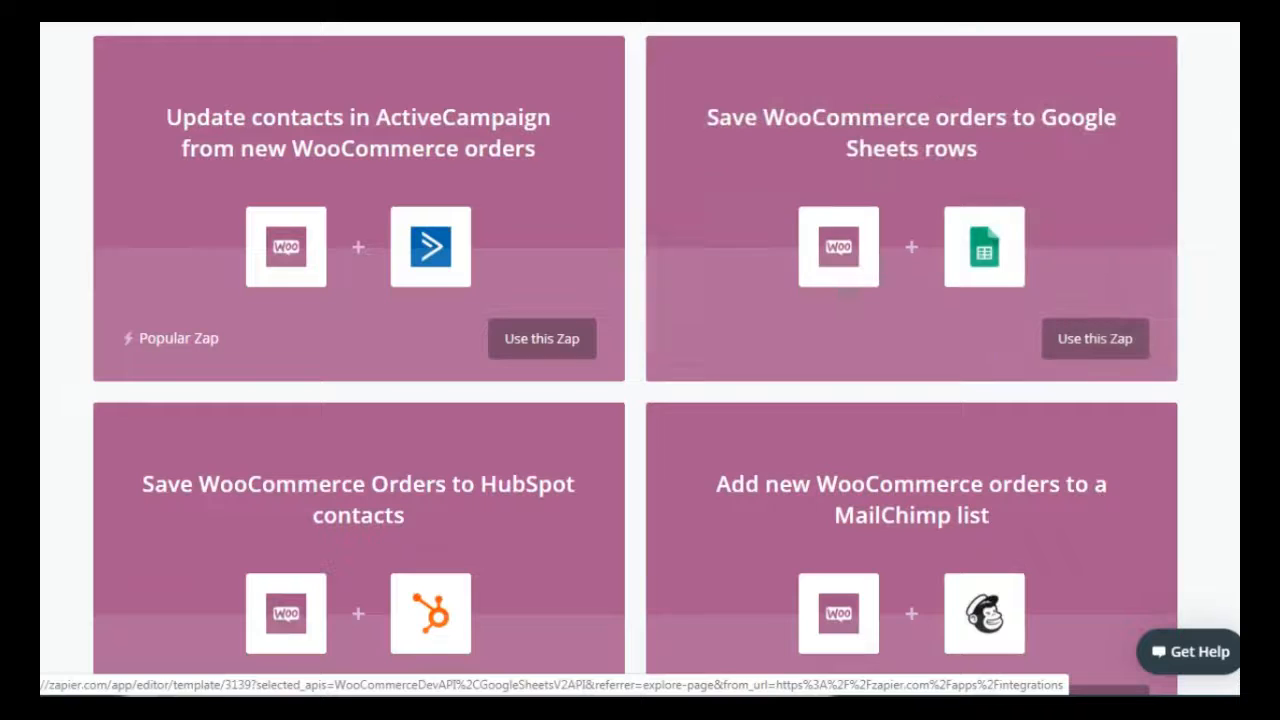
scroll(640, 360, down, 1)
scroll(640, 360, up, 1)
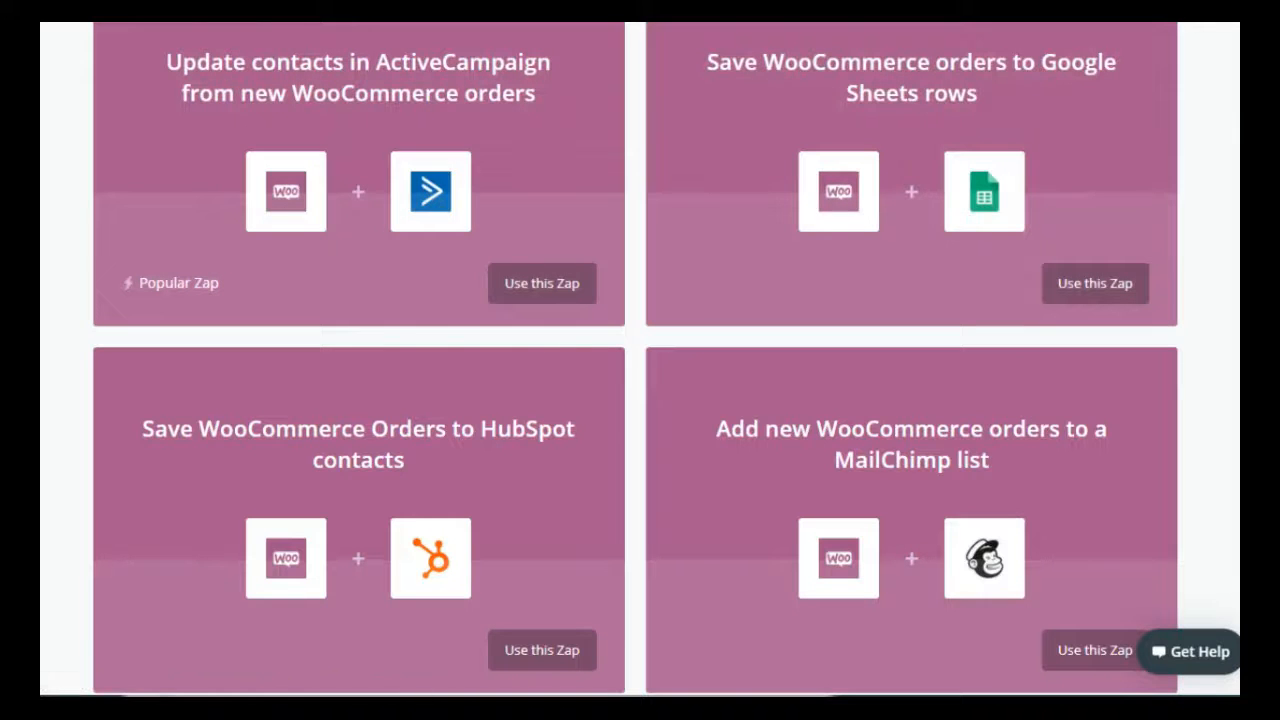
scroll(640, 360, down, 8)
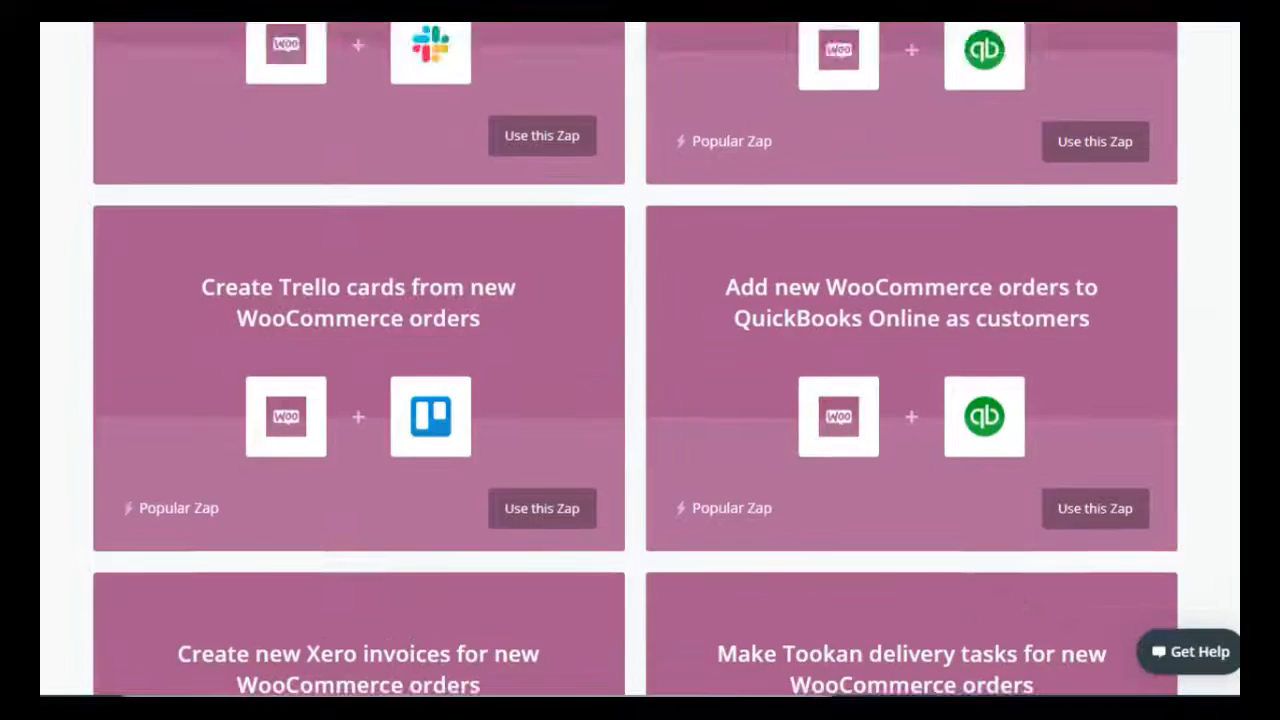
Examine the further Zaps for new WooCommerce orders, covering project cards, accounting, invoicing, delivery, email marketing and CRM apps
scroll(640, 360, up, 3)
scroll(640, 360, down, 2)
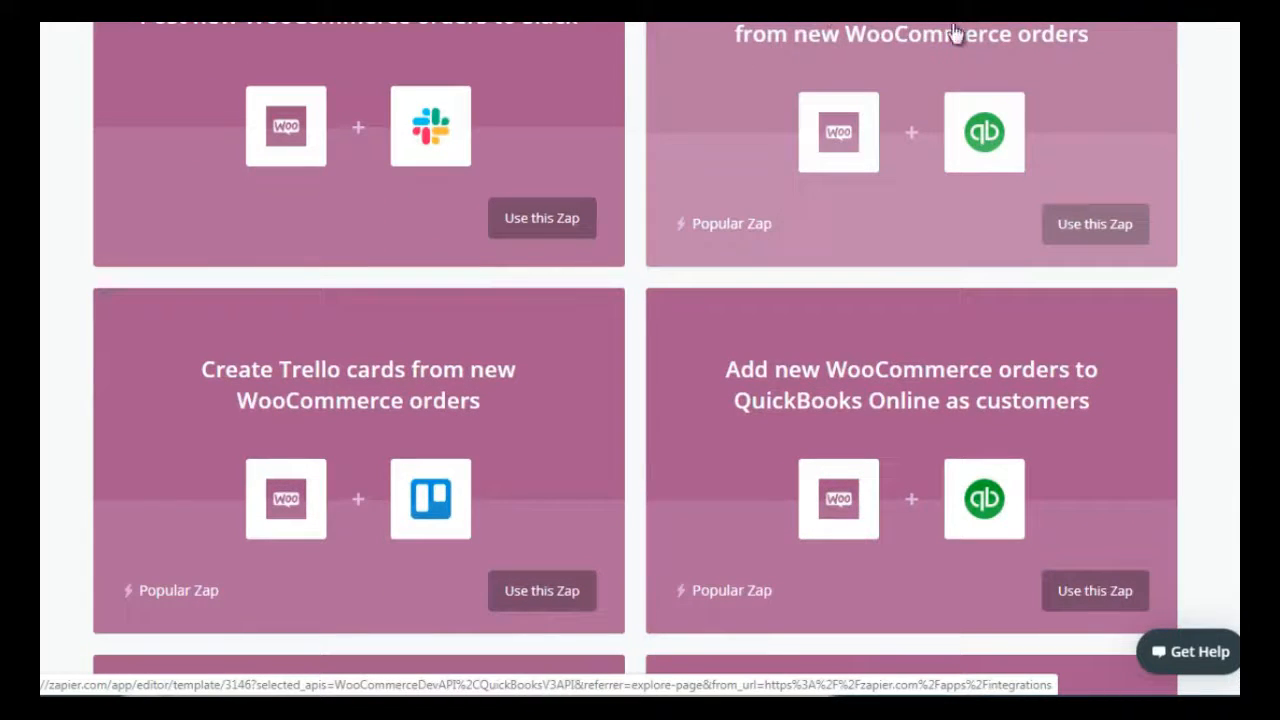
scroll(636, 340, down, 1)
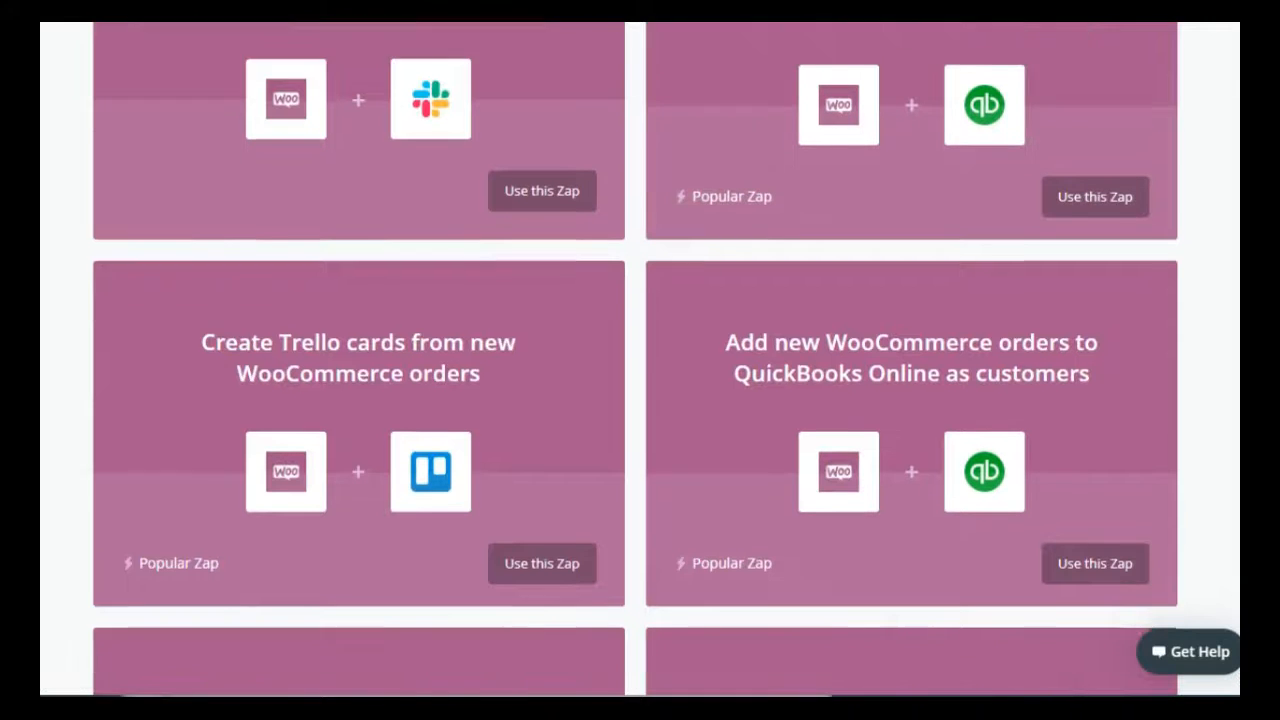
scroll(636, 360, down, 3)
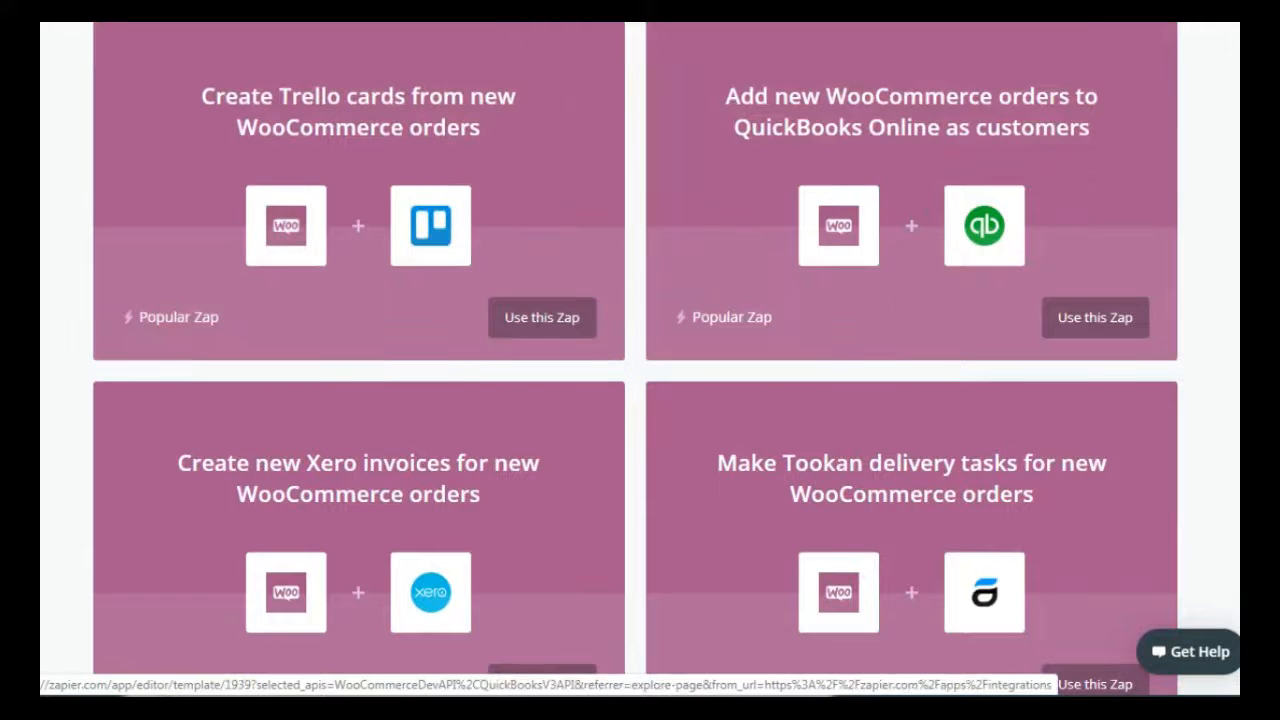
scroll(910, 300, down, 2)
scroll(910, 300, up, 1)
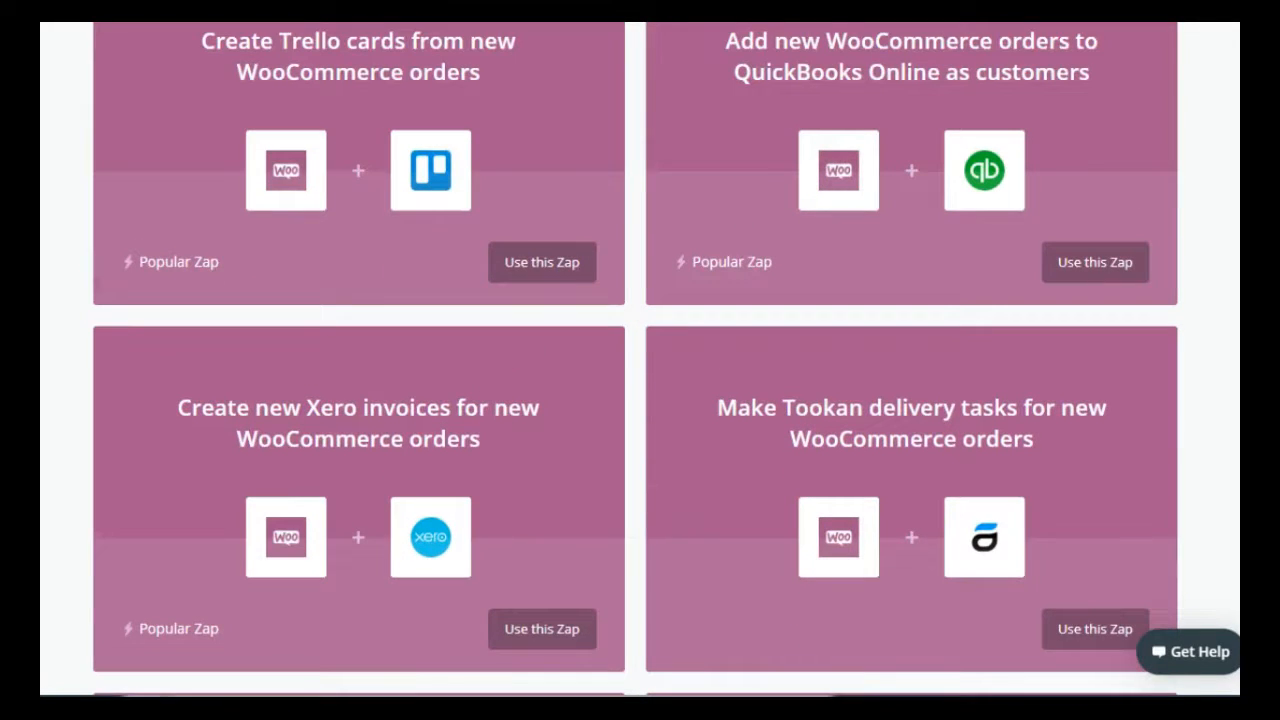
scroll(635, 360, down, 4)
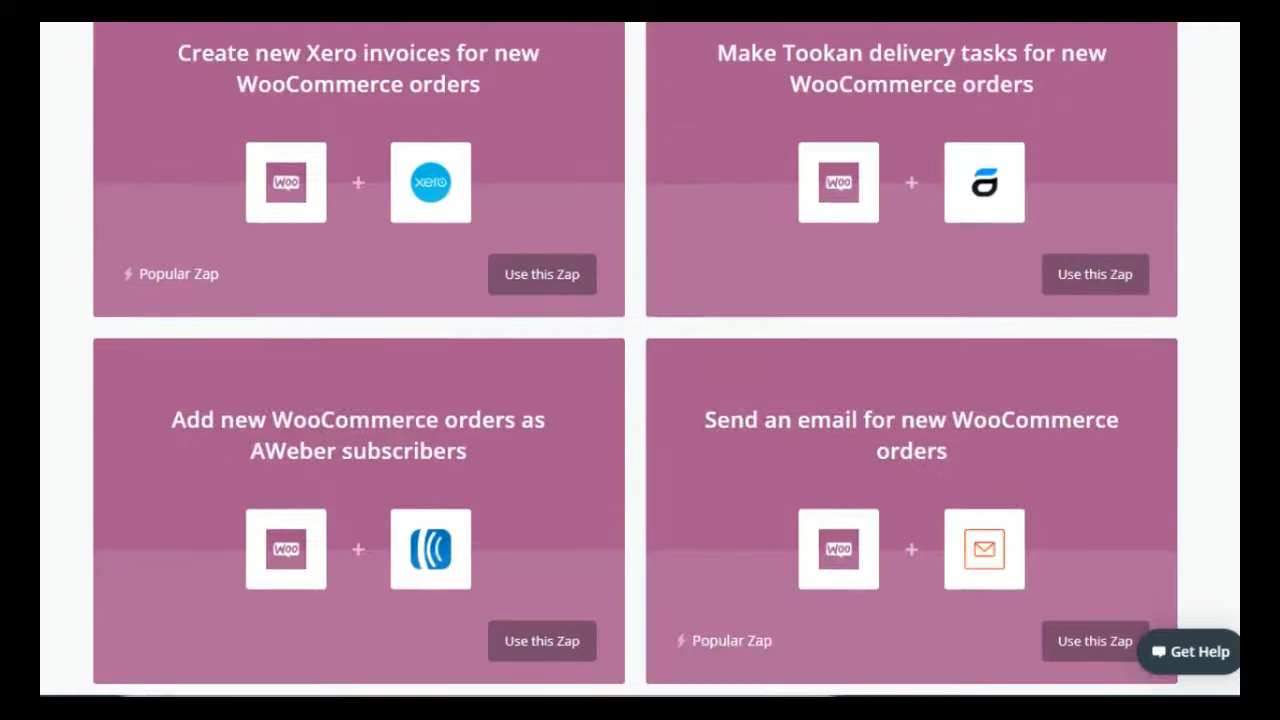
scroll(635, 360, up, 1)
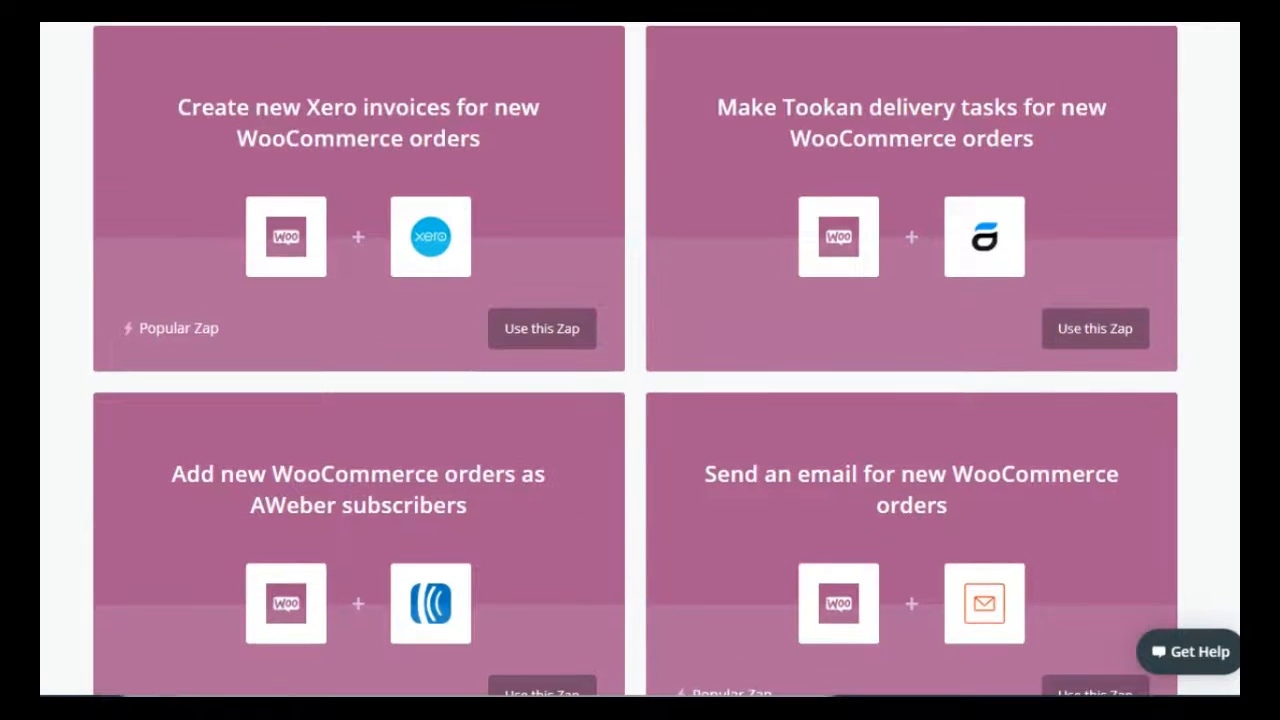
scroll(635, 360, down, 10)
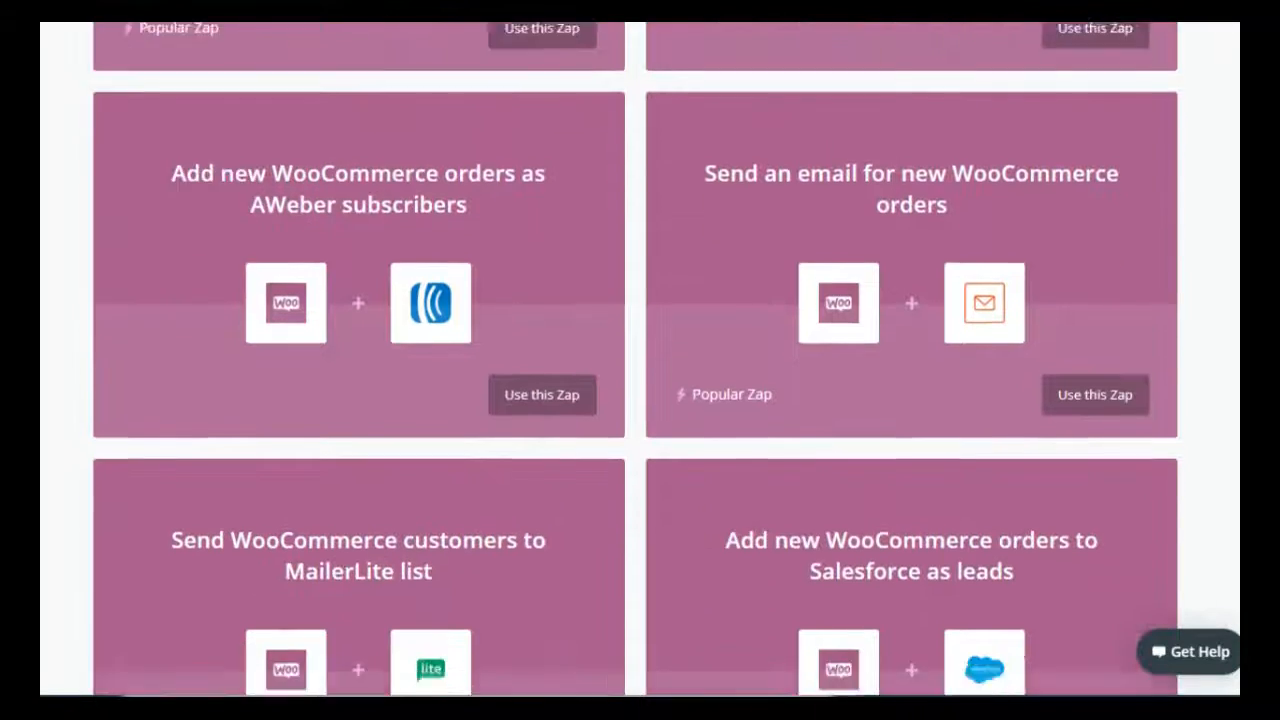
scroll(635, 360, down, 10)
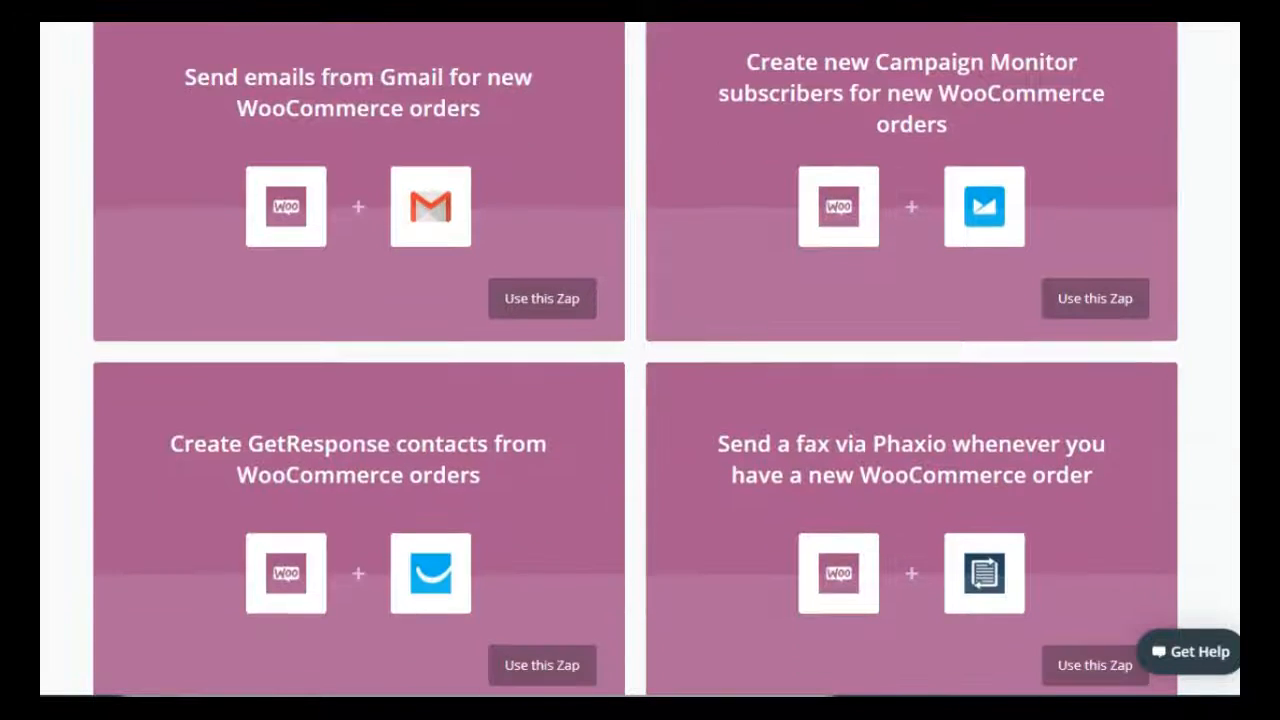